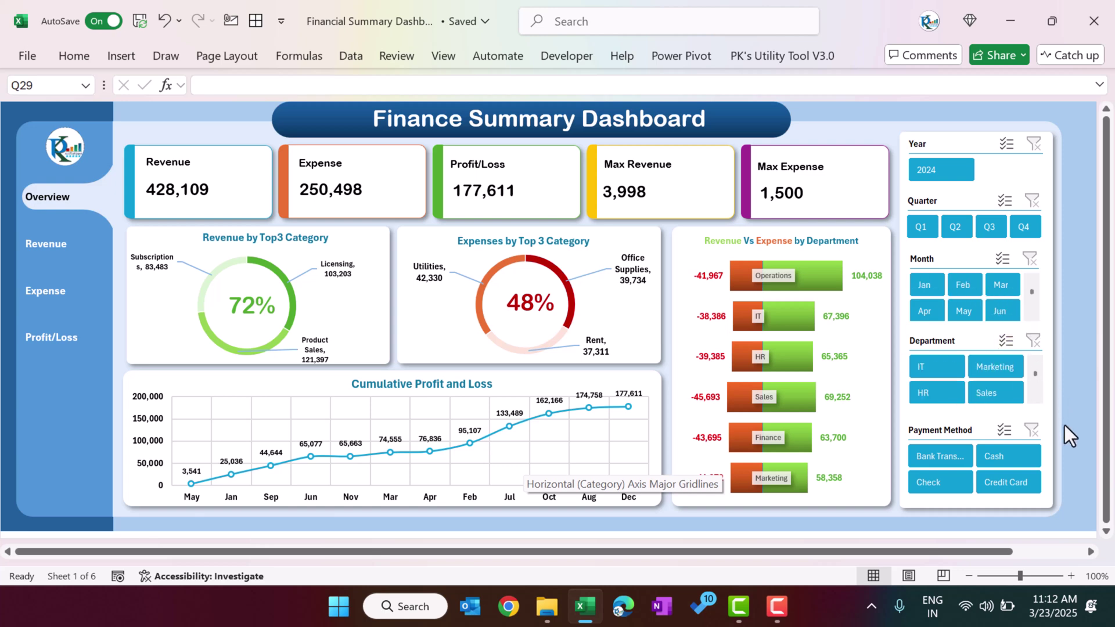
Try filtering the Overview dashboard by payment method with Cash and Check, and clear the Payment Method filter.
{"action": "left_click", "coordinate": [1023, 461]}
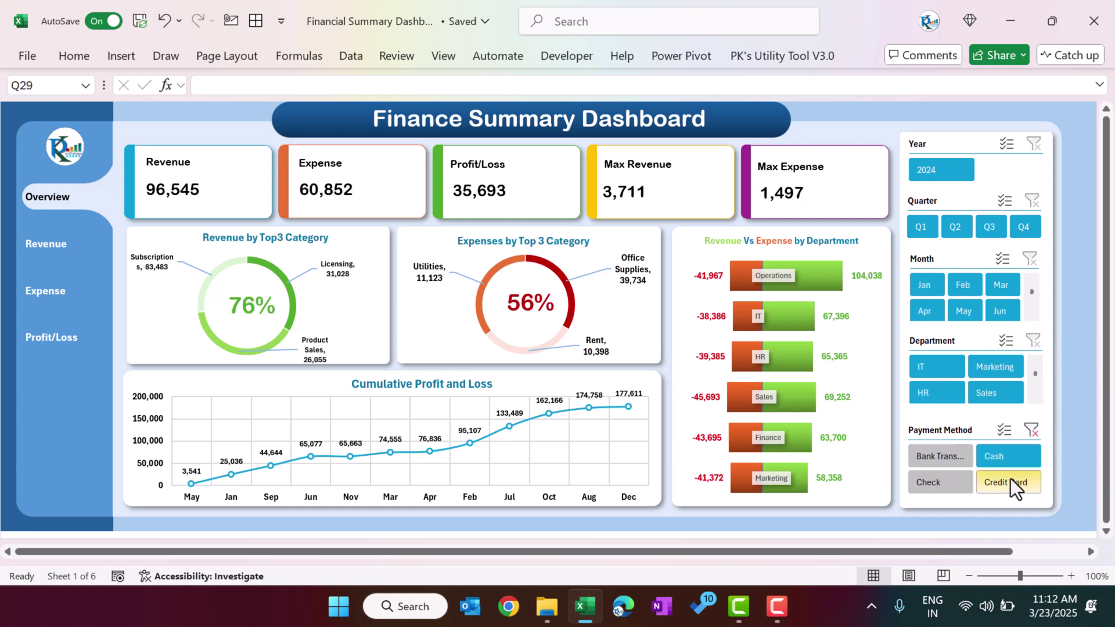
{"action": "left_click", "coordinate": [947, 480]}
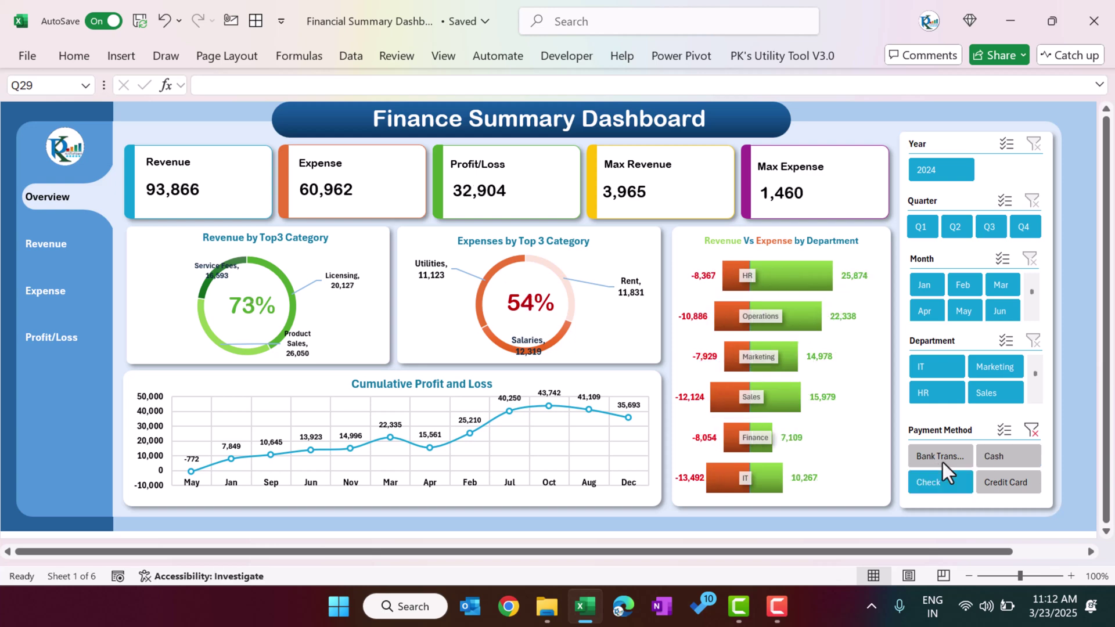
{"action": "left_click", "coordinate": [1033, 433]}
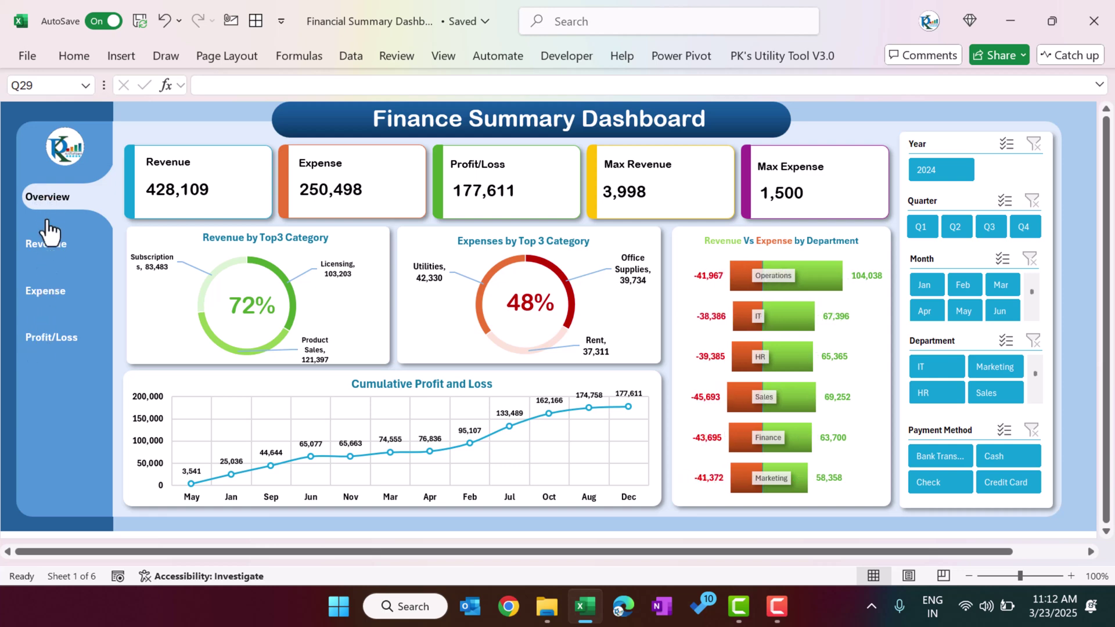
View the Revenue, Expense and Profit/Loss pages of the finance dashboard in turn.
{"action": "left_click", "coordinate": [51, 259]}
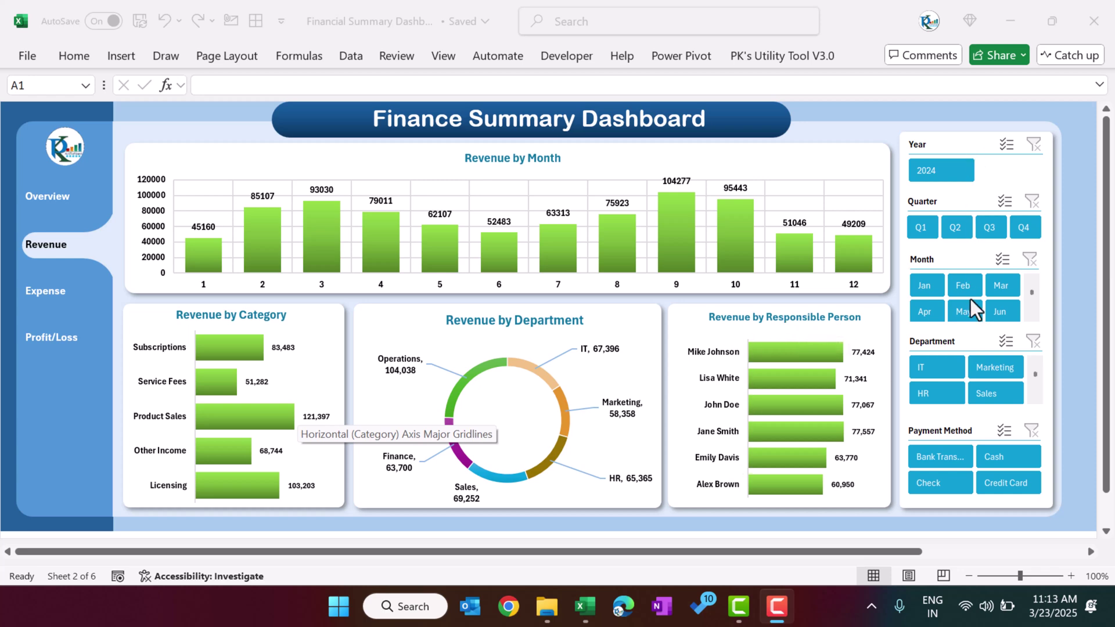
{"action": "left_click", "coordinate": [58, 294]}
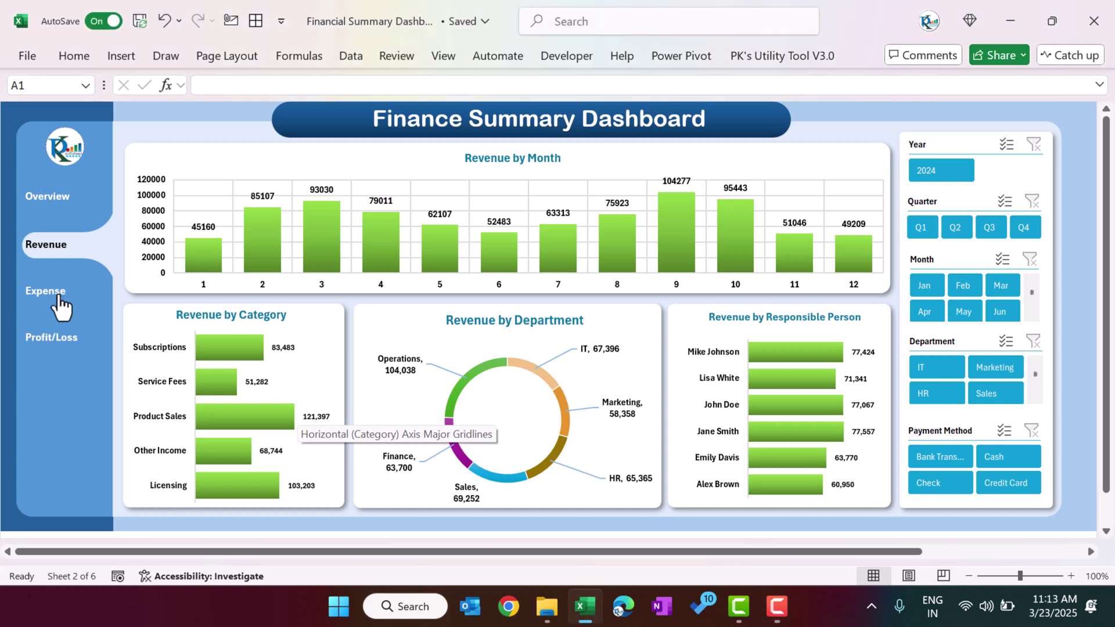
{"action": "left_click", "coordinate": [52, 297]}
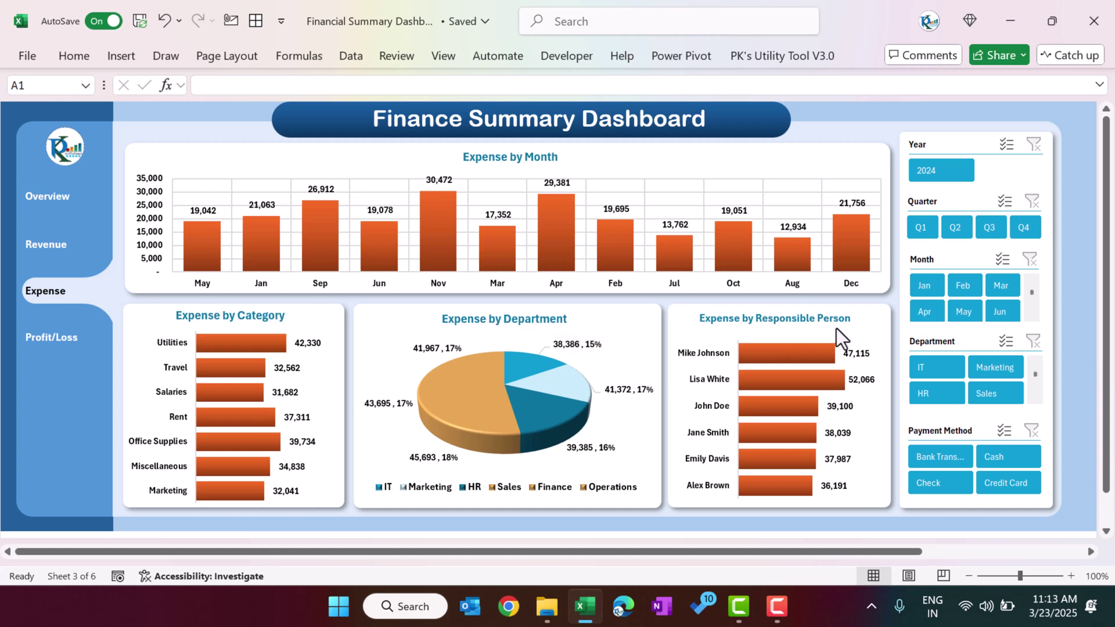
{"action": "left_click", "coordinate": [59, 343]}
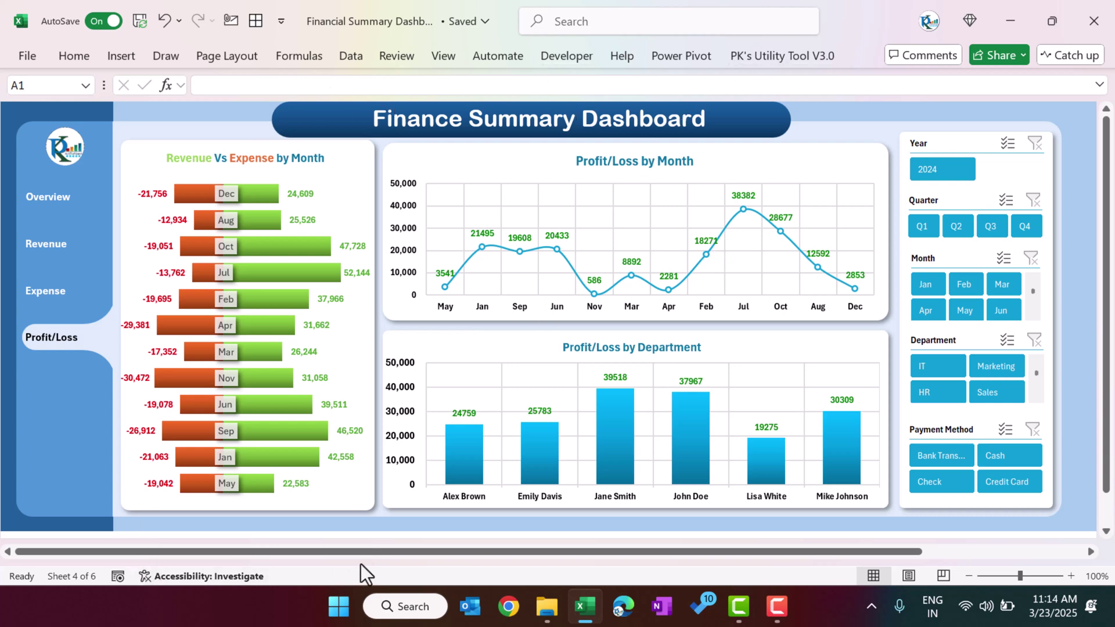
Turn on Show sheet tabs for the Financial Summary Dashboard workbook in the advanced Excel options.
{"action": "left_click", "coordinate": [26, 54]}
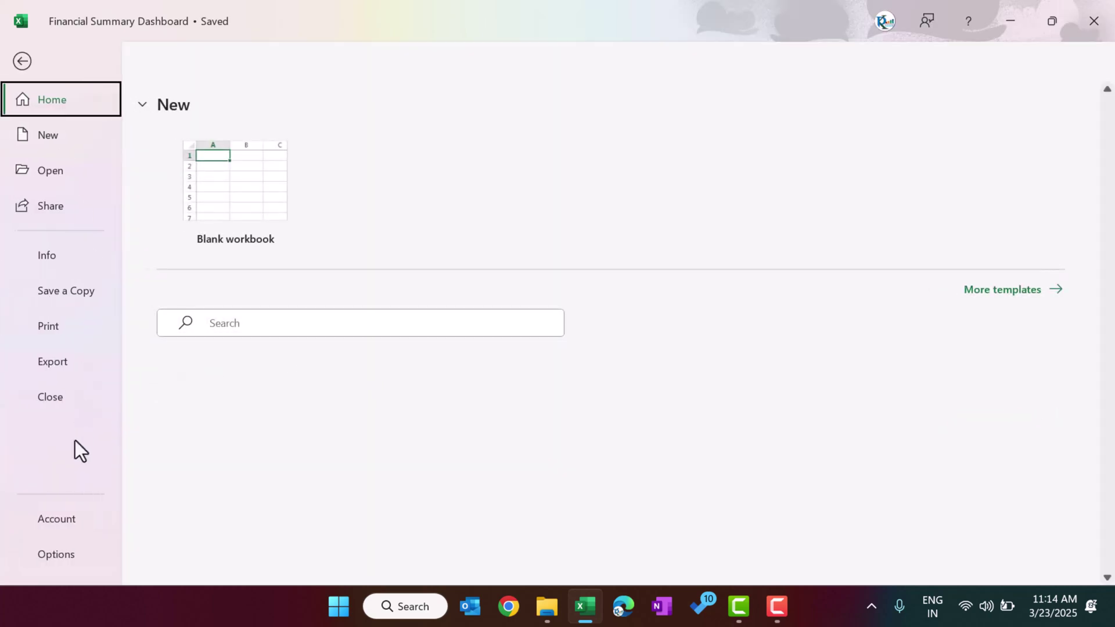
{"action": "left_click", "coordinate": [60, 563]}
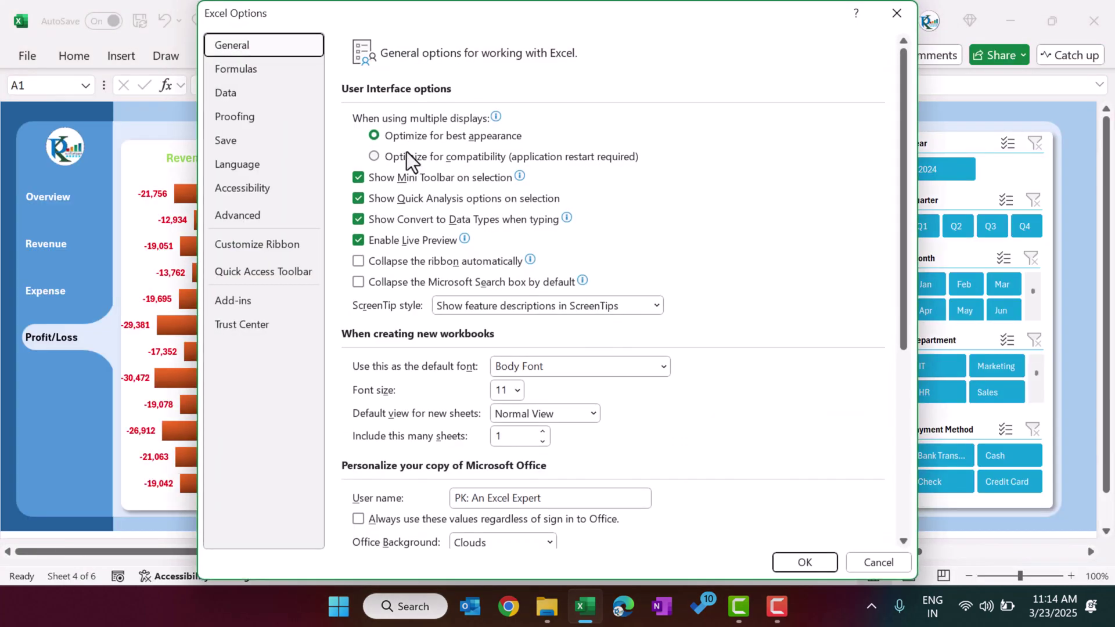
{"action": "left_click", "coordinate": [242, 216]}
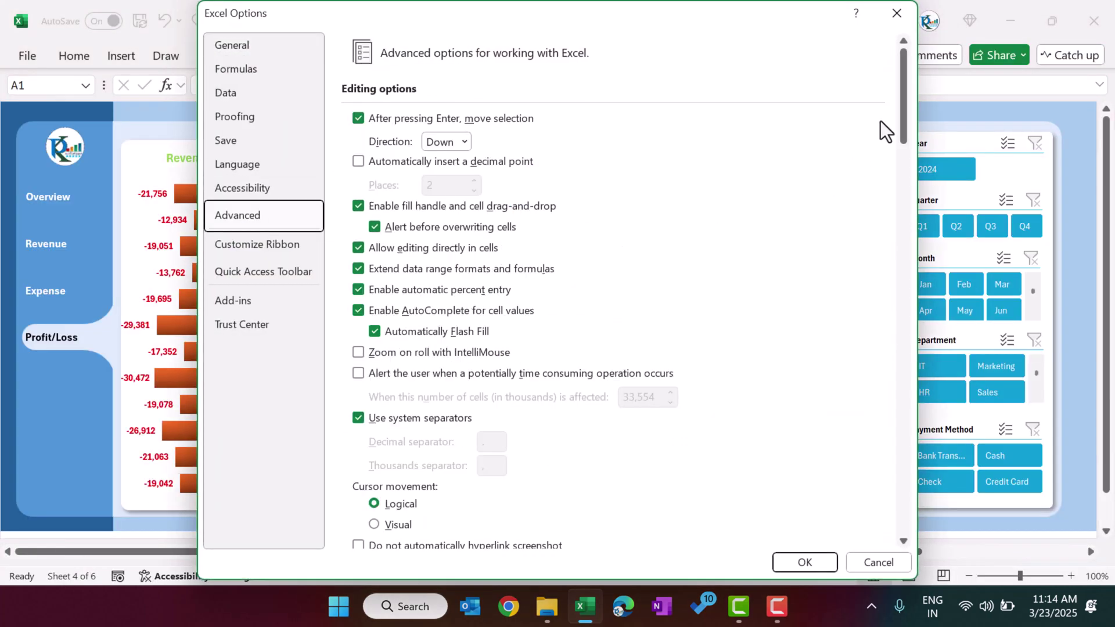
{"action": "left_click_drag", "start_coordinate": [903, 96], "coordinate": [893, 296]}
{"action": "scroll", "coordinate": [393, 378], "scroll_direction": "down", "scroll_amount": 3}
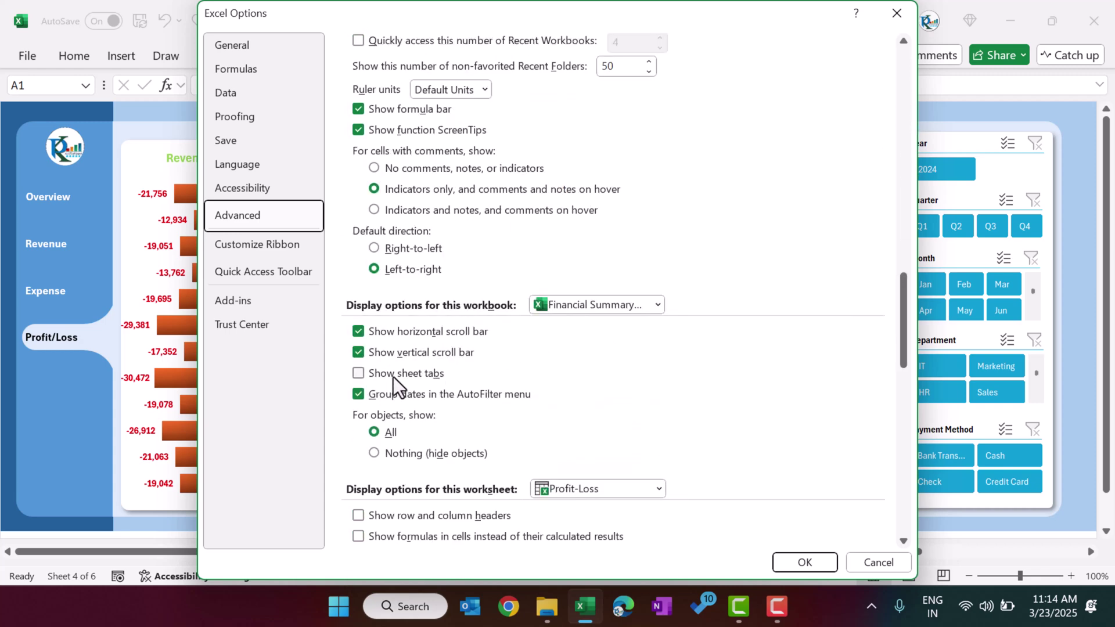
{"action": "left_click", "coordinate": [358, 373]}
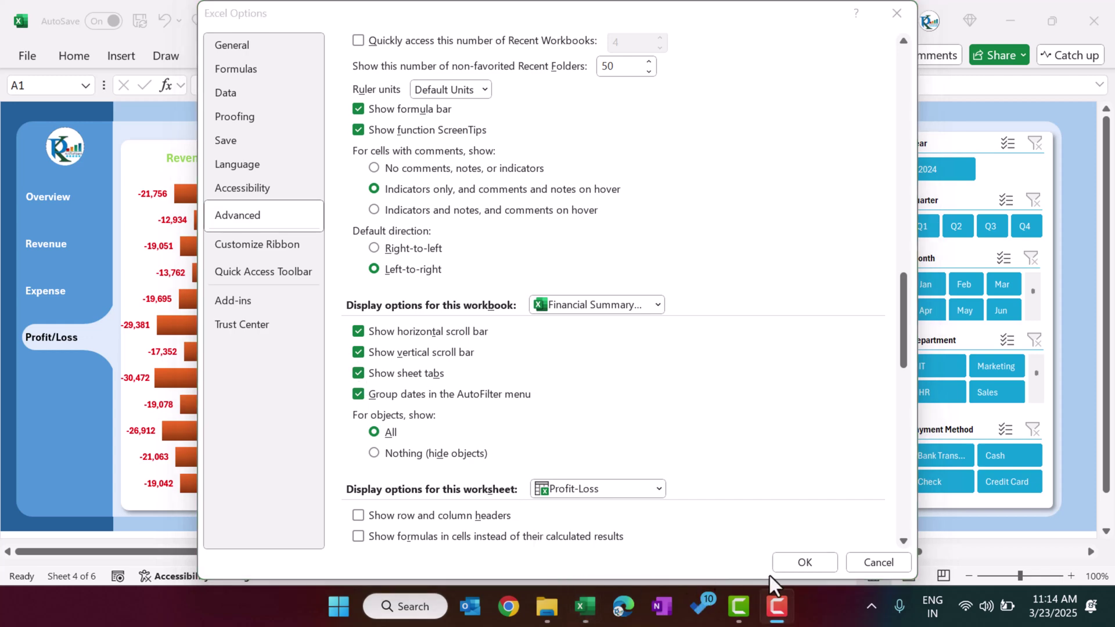
{"action": "left_click", "coordinate": [805, 562]}
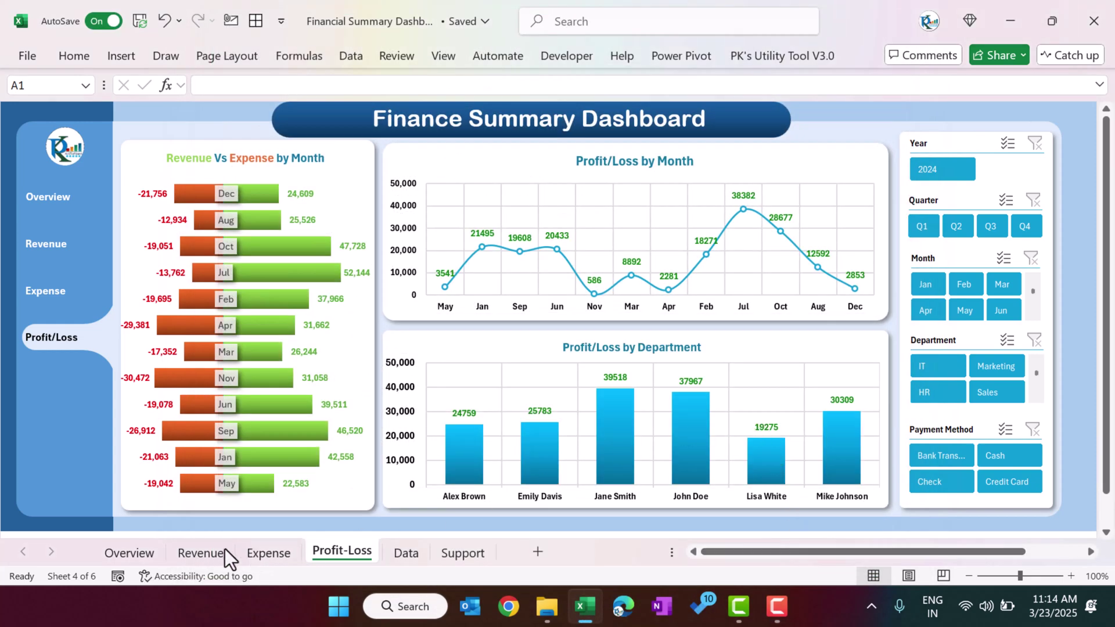
Look at the Overview sheet, open the Data sheet and examine its Transaction ID, Date and Month columns.
{"action": "left_click", "coordinate": [148, 556]}
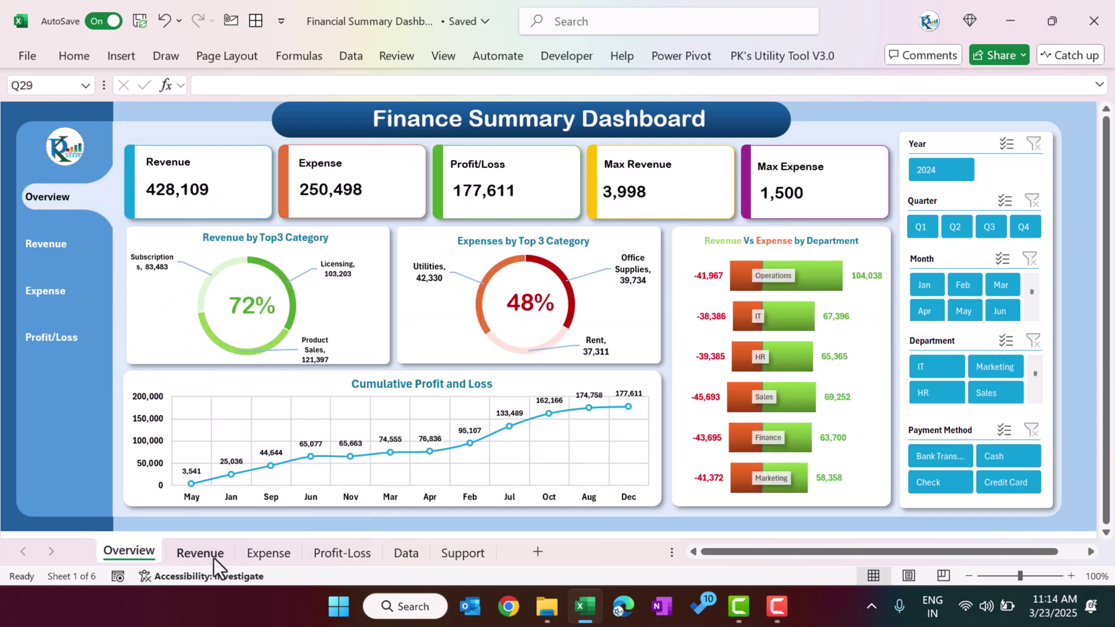
{"action": "left_click", "coordinate": [407, 553]}
{"action": "left_click", "coordinate": [403, 157]}
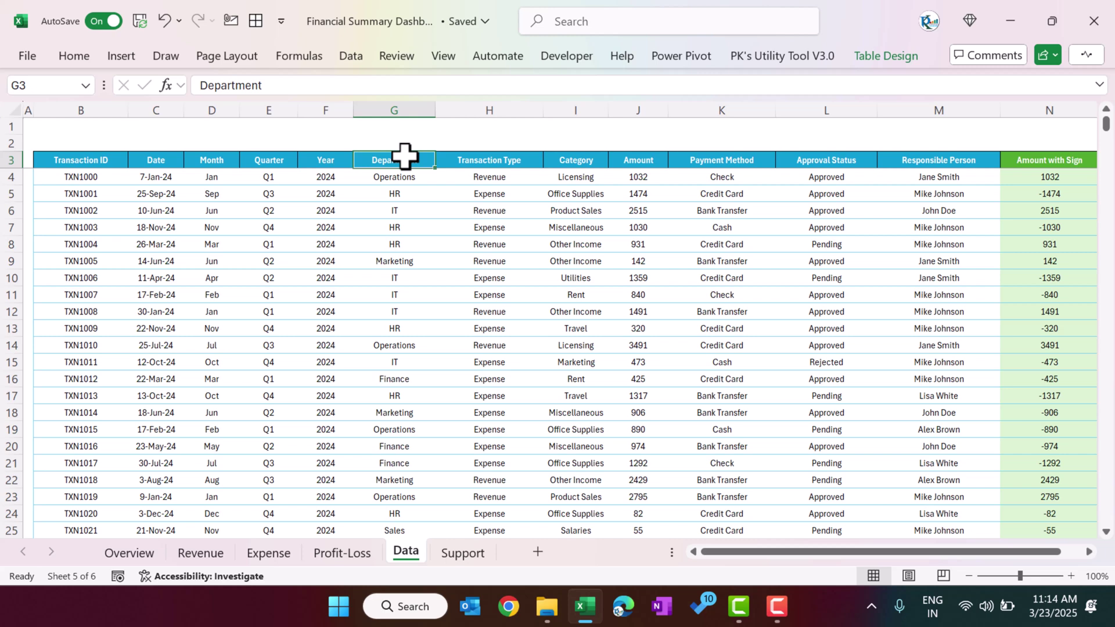
{"action": "key", "text": "ctrl+Left"}
{"action": "key", "text": "Up"}
{"action": "left_click_drag", "start_coordinate": [97, 162], "coordinate": [93, 295]}
{"action": "left_click_drag", "start_coordinate": [174, 157], "coordinate": [154, 288]}
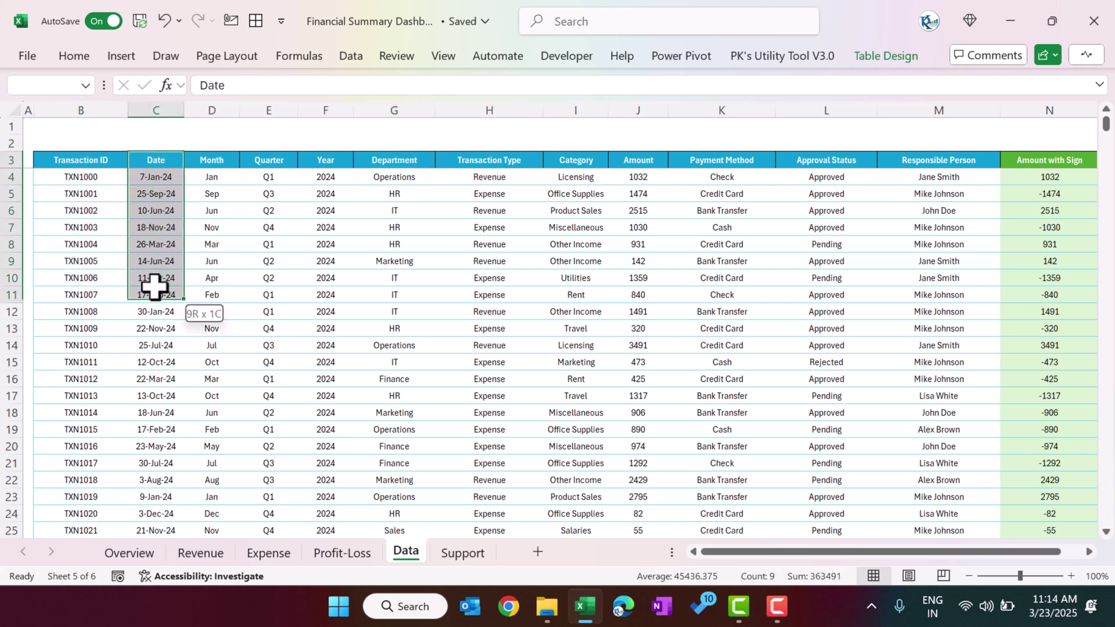
{"action": "left_click", "coordinate": [229, 162]}
{"action": "left_click_drag", "start_coordinate": [223, 202], "coordinate": [227, 242]}
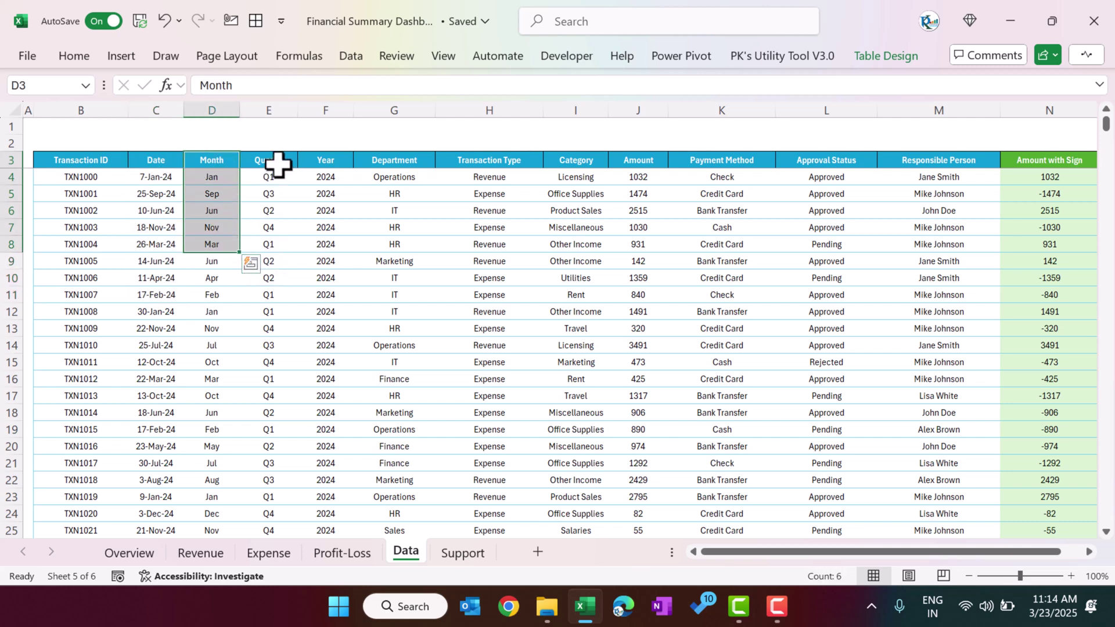
Examine the Quarter, Year, Department and Transaction Type columns of the transaction table.
{"action": "left_click_drag", "start_coordinate": [281, 165], "coordinate": [273, 244]}
{"action": "left_click", "coordinate": [342, 163]}
{"action": "left_click_drag", "start_coordinate": [326, 214], "coordinate": [326, 244]}
{"action": "left_click_drag", "start_coordinate": [395, 163], "coordinate": [401, 266]}
{"action": "mouse_move", "coordinate": [495, 162]}
{"action": "left_mouse_down"}
{"action": "mouse_move", "coordinate": [500, 186]}
{"action": "mouse_move", "coordinate": [505, 165]}
{"action": "mouse_move", "coordinate": [497, 196]}
{"action": "mouse_move", "coordinate": [495, 180]}
{"action": "left_mouse_up"}
{"action": "left_click", "coordinate": [511, 178]}
{"action": "left_click", "coordinate": [522, 194]}
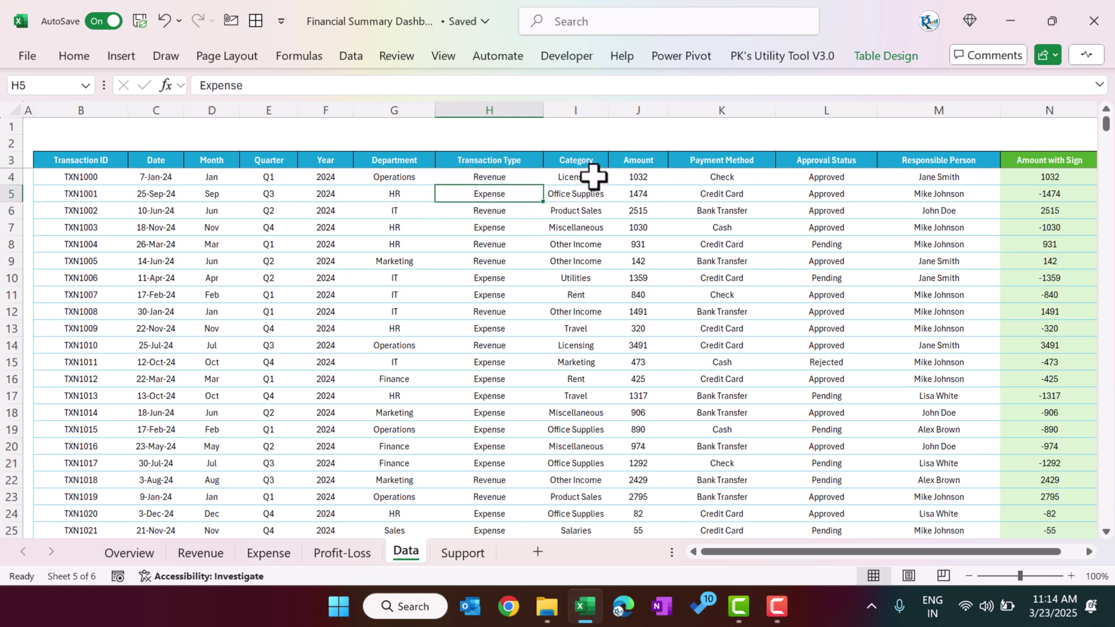
Examine the Category, Amount, Payment Method, Approval Status and Responsible Person columns of the transaction table.
{"action": "left_click_drag", "start_coordinate": [590, 179], "coordinate": [590, 273]}
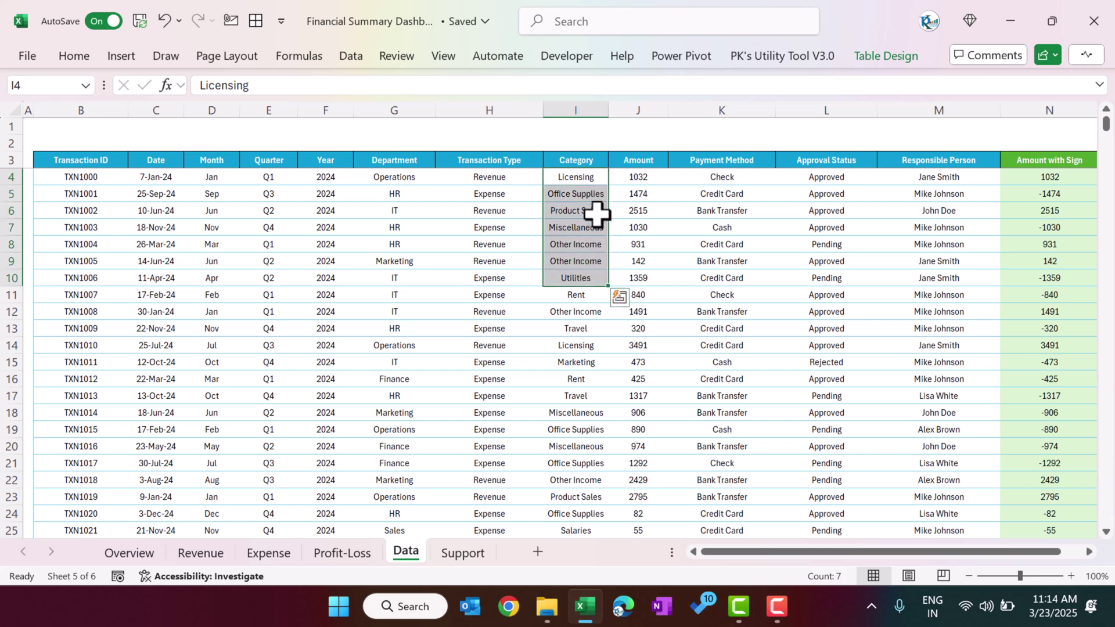
{"action": "left_click_drag", "start_coordinate": [642, 176], "coordinate": [648, 258]}
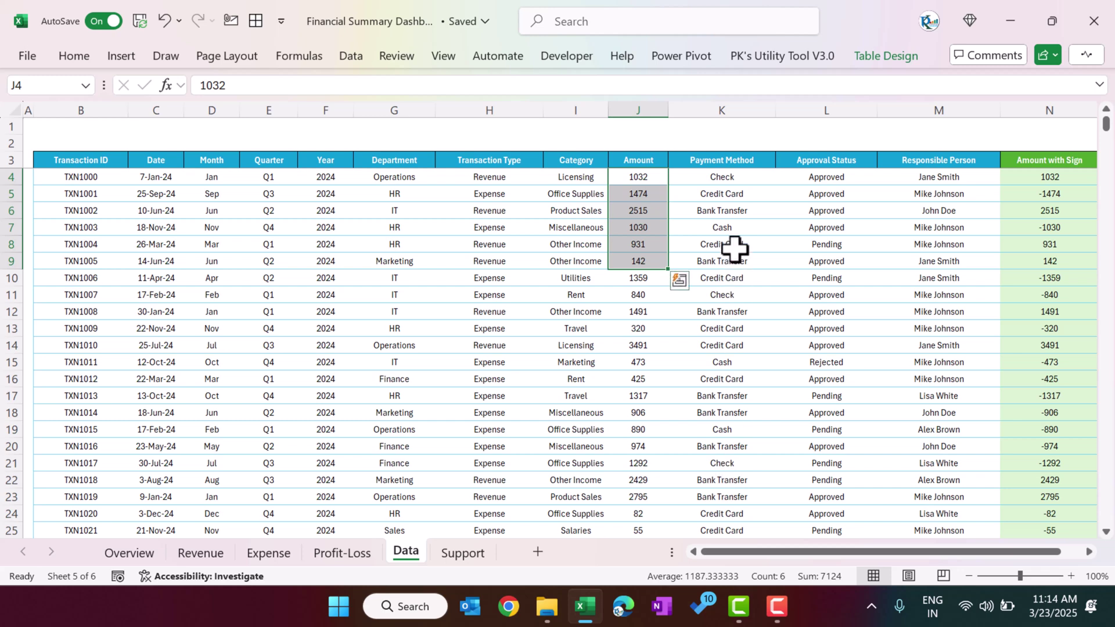
{"action": "left_click_drag", "start_coordinate": [734, 180], "coordinate": [734, 273]}
{"action": "left_click_drag", "start_coordinate": [826, 180], "coordinate": [826, 294]}
{"action": "left_click_drag", "start_coordinate": [939, 177], "coordinate": [927, 294]}
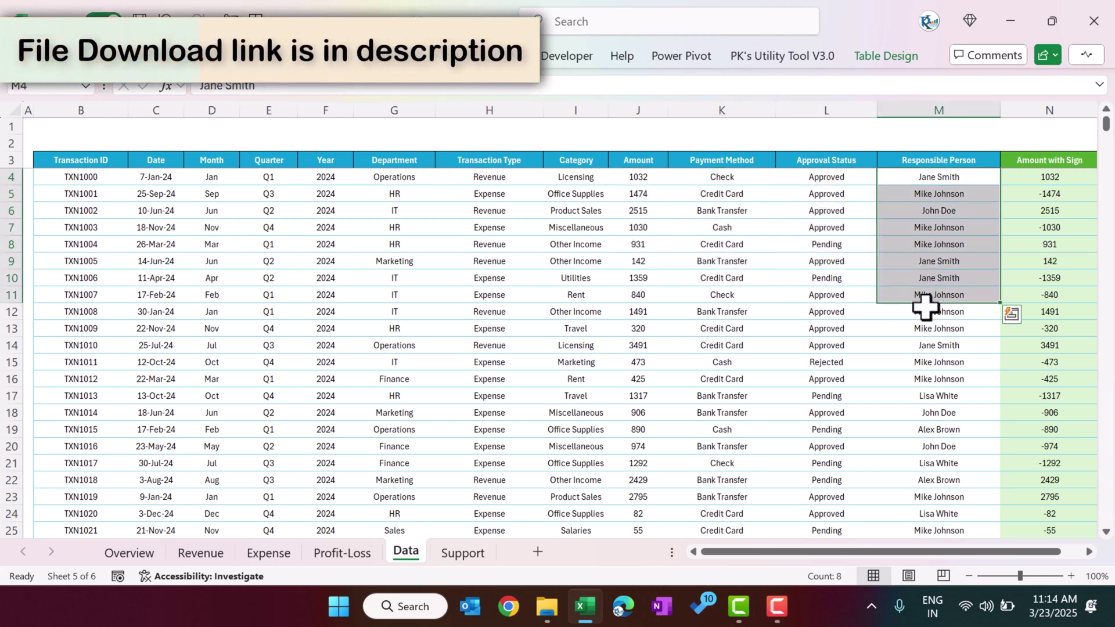
Inspect the Amount with Sign formula for a Revenue row and an Expense row against their Transaction Type.
{"action": "left_click_drag", "start_coordinate": [750, 555], "coordinate": [783, 552]}
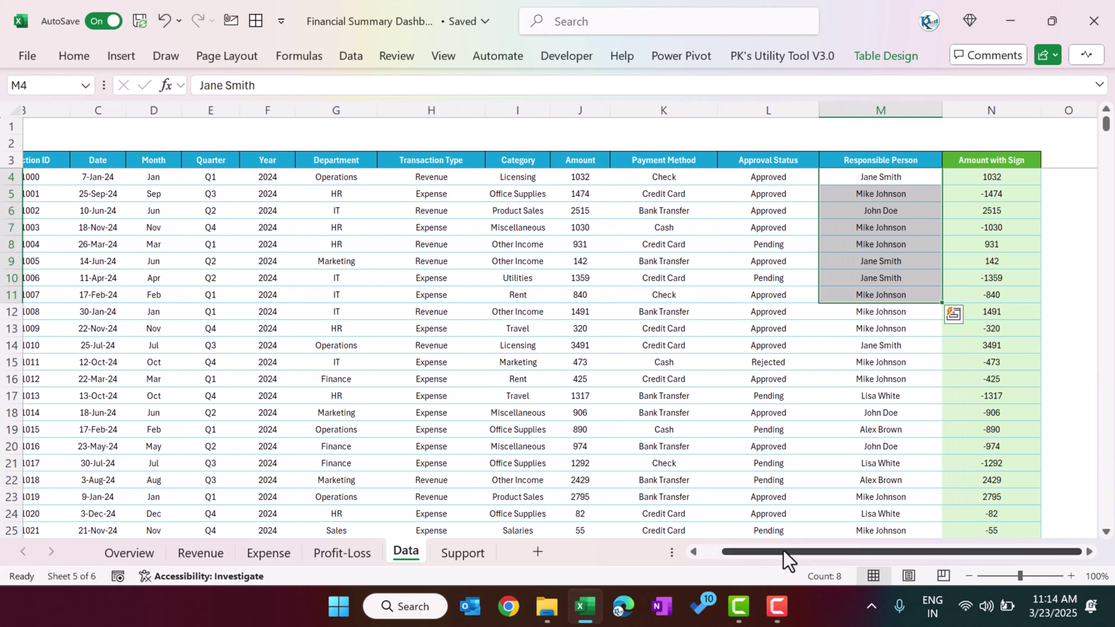
{"action": "left_click", "coordinate": [994, 175]}
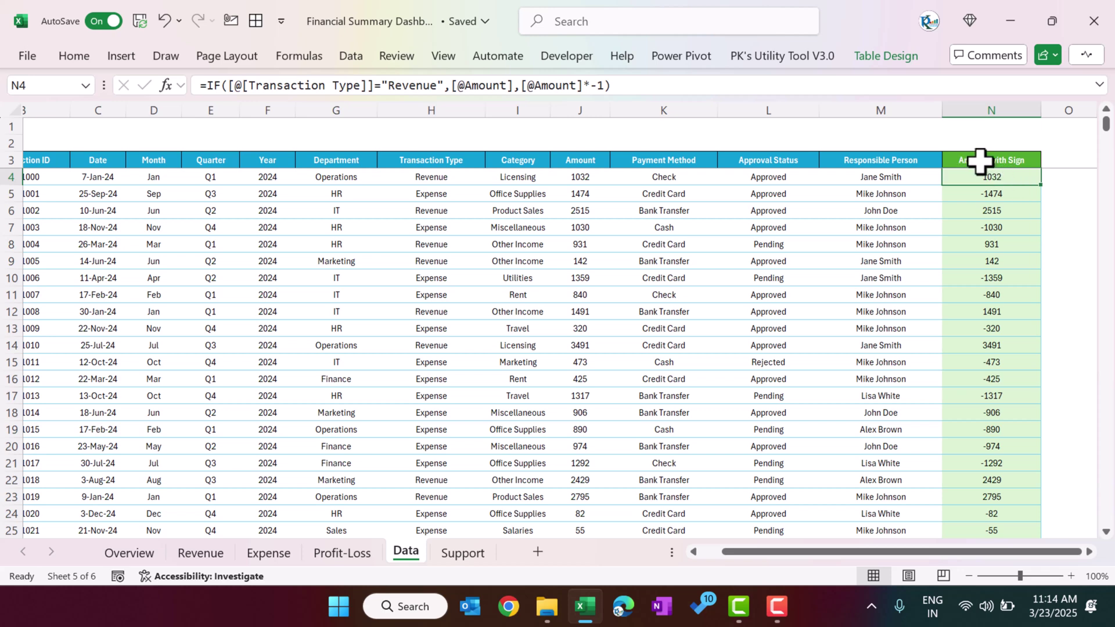
{"action": "left_click", "coordinate": [431, 177]}
{"action": "left_click", "coordinate": [1012, 179]}
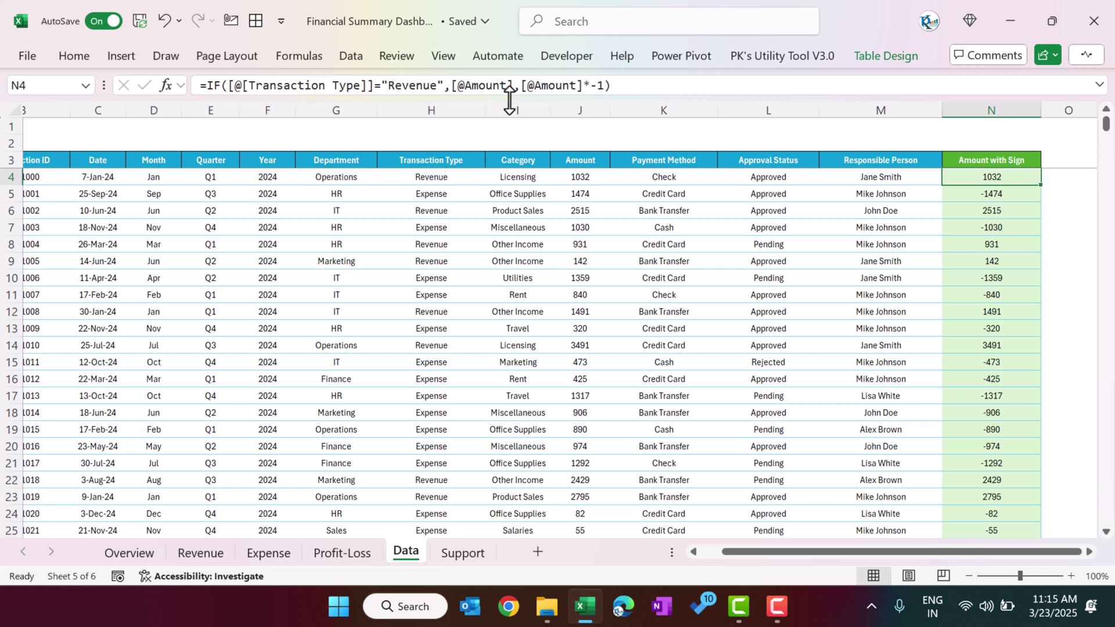
{"action": "left_click_drag", "start_coordinate": [1011, 194], "coordinate": [431, 194]}
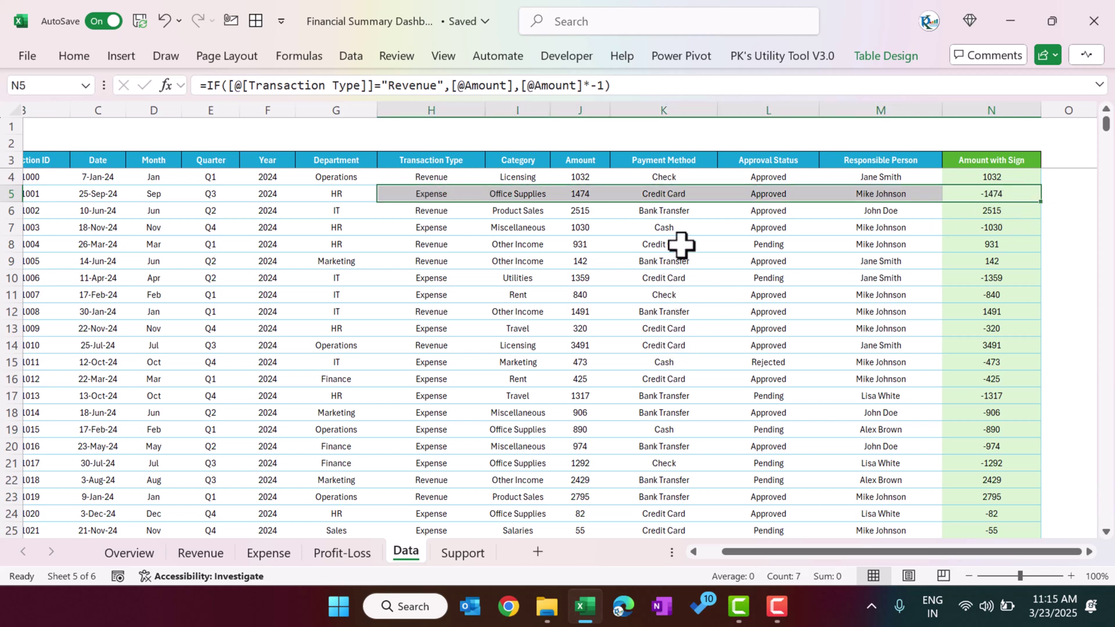
Open the Support sheet at its first columns and look over the pivot tables there.
{"action": "left_click", "coordinate": [462, 554]}
{"action": "left_click_drag", "start_coordinate": [1011, 552], "coordinate": [701, 558]}
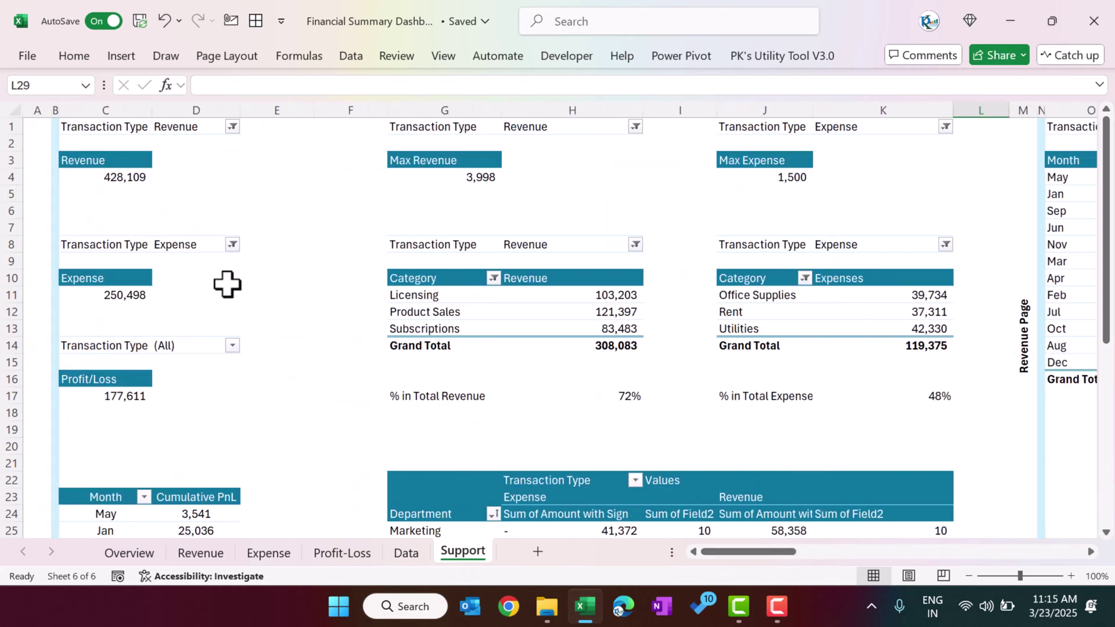
{"action": "left_click", "coordinate": [175, 180]}
{"action": "left_click", "coordinate": [37, 110]}
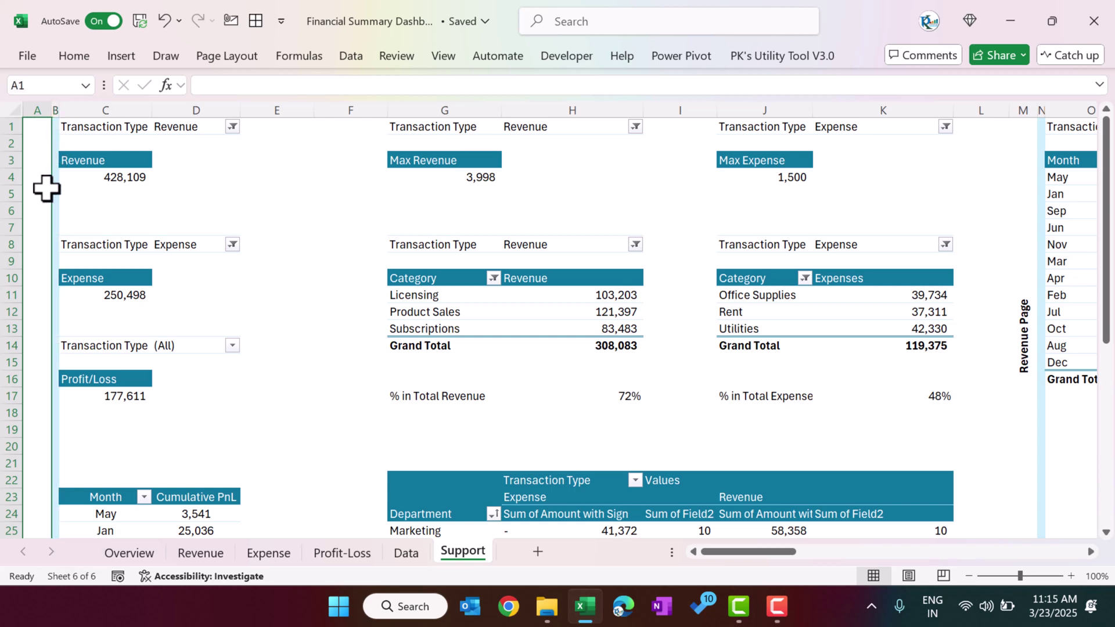
{"action": "left_click_drag", "start_coordinate": [52, 134], "coordinate": [69, 289]}
{"action": "scroll", "coordinate": [68, 289], "scroll_direction": "down", "scroll_amount": 5}
{"action": "scroll", "coordinate": [67, 289], "scroll_direction": "up", "scroll_amount": 5}
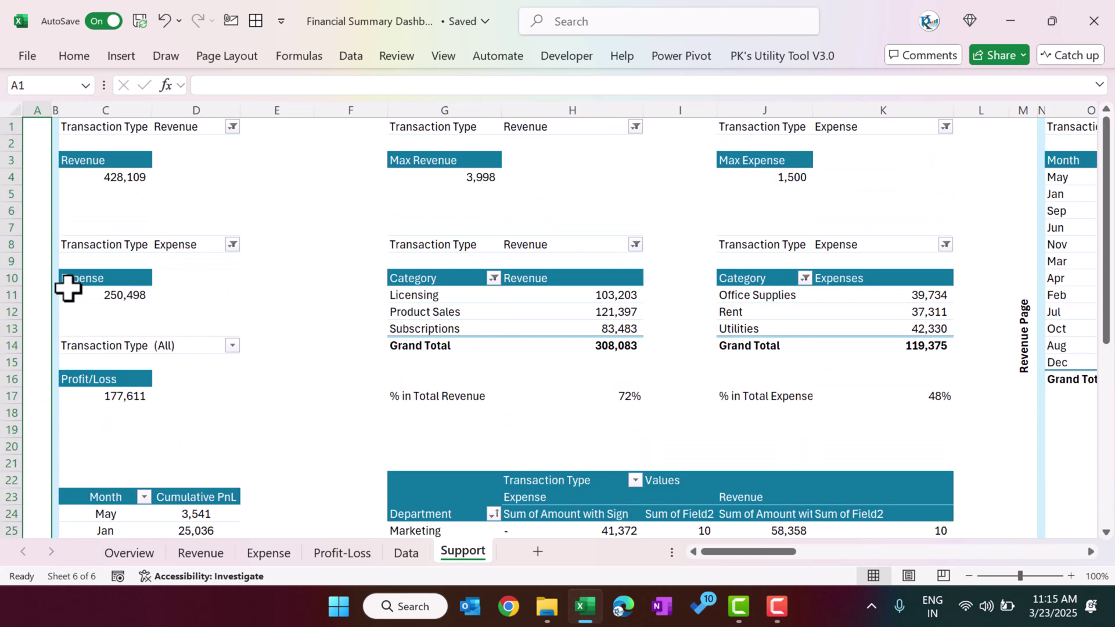
Inspect the Revenue, Expense and Profit/Loss total pivot tables in column C of the Support sheet.
{"action": "left_click", "coordinate": [116, 160]}
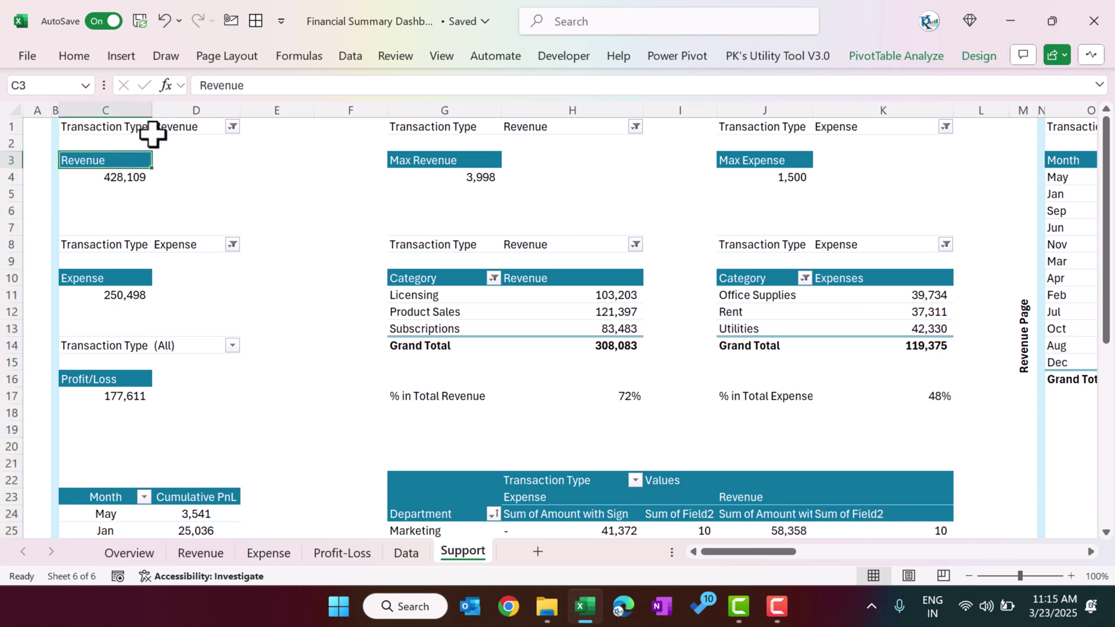
{"action": "left_click", "coordinate": [125, 177]}
{"action": "left_click", "coordinate": [113, 294]}
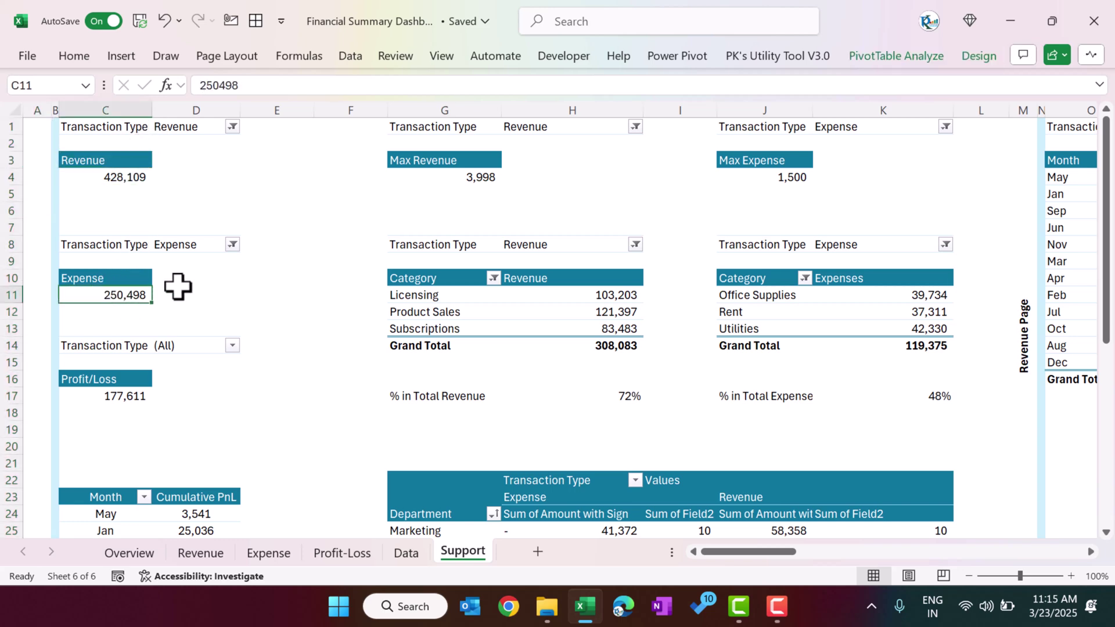
{"action": "left_click", "coordinate": [125, 396]}
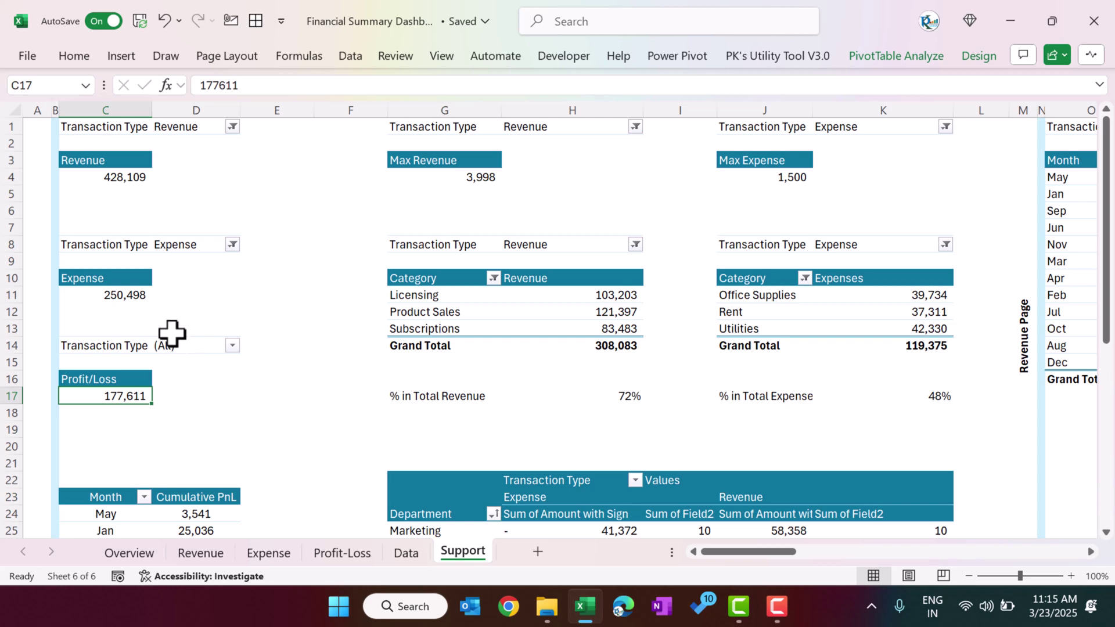
Show the Profit/Loss pivot table's field list, enlarge it to read the field layout, and close it.
{"action": "right_click", "coordinate": [139, 398]}
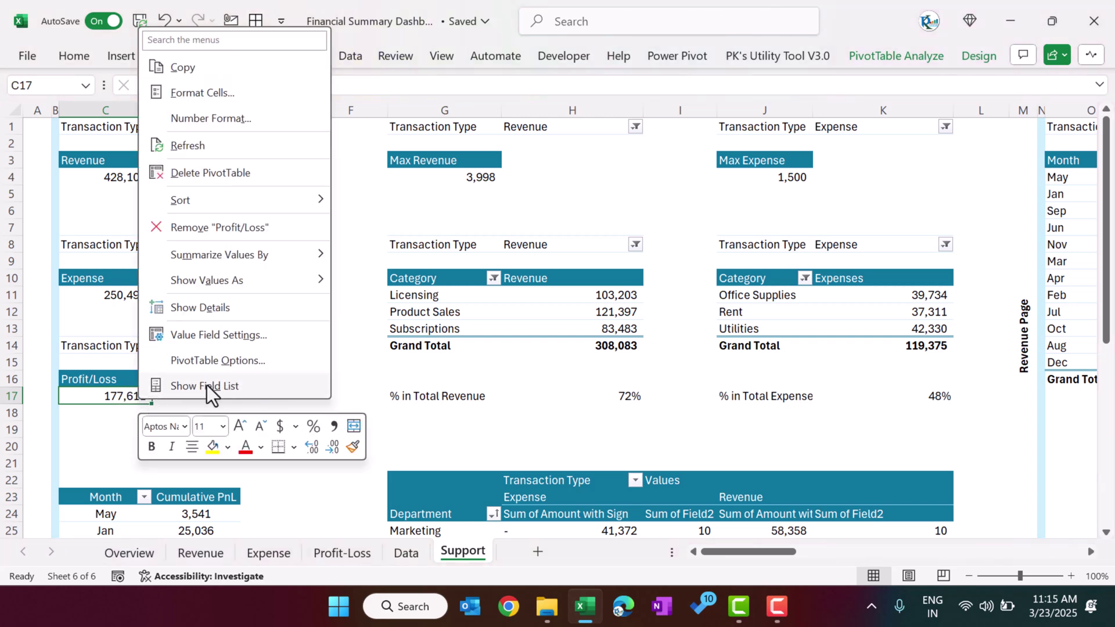
{"action": "left_click", "coordinate": [206, 385]}
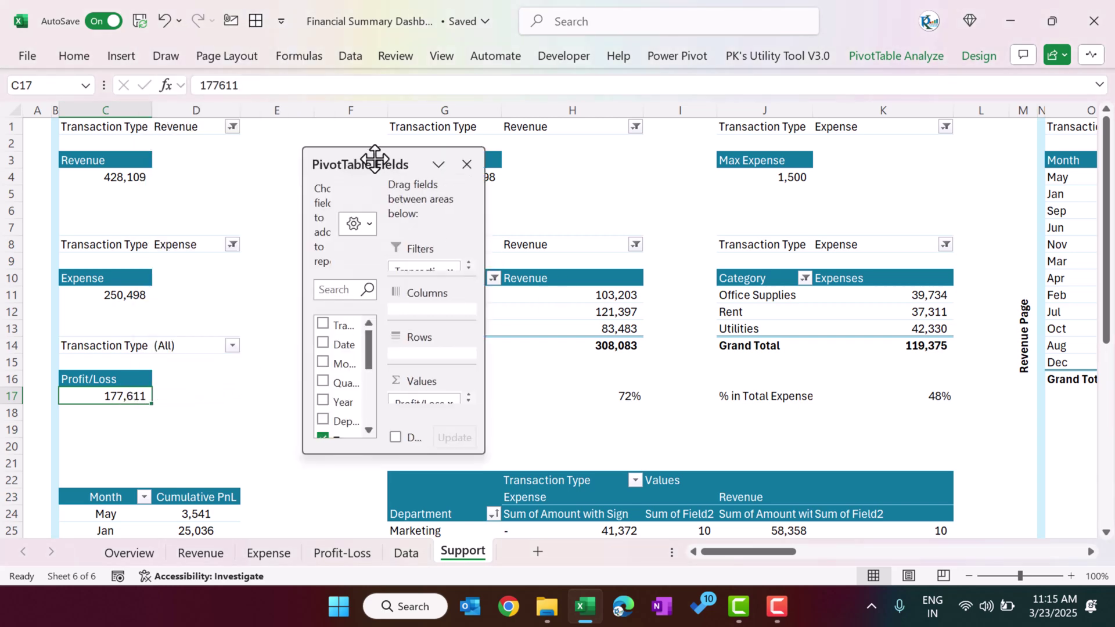
{"action": "left_click_drag", "start_coordinate": [377, 163], "coordinate": [344, 110]}
{"action": "left_click_drag", "start_coordinate": [446, 399], "coordinate": [727, 484]}
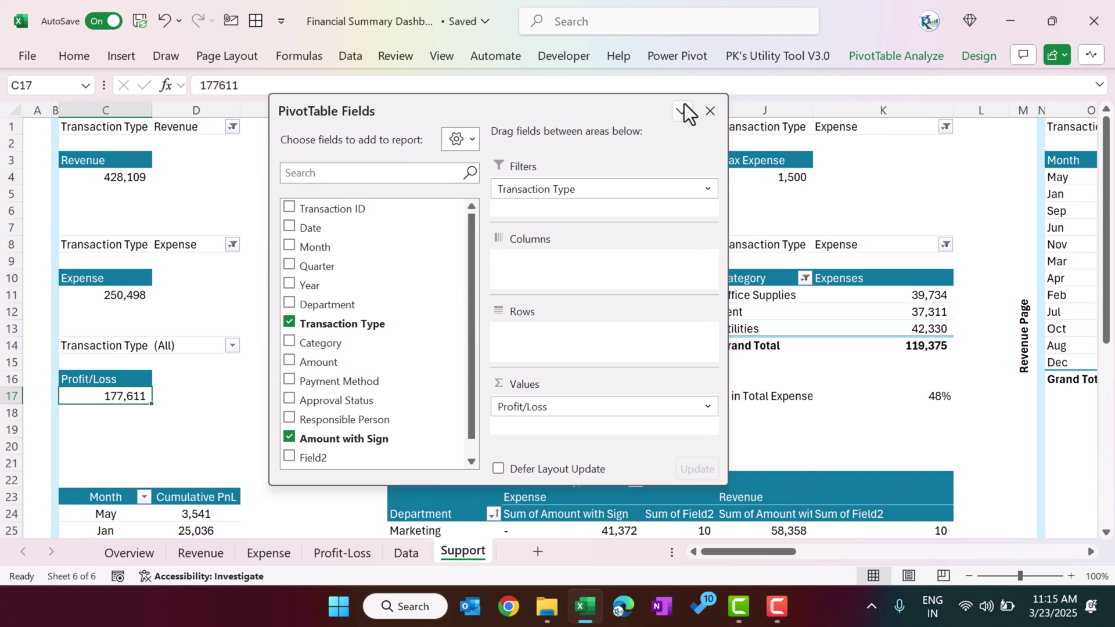
{"action": "left_click", "coordinate": [709, 111]}
Show the field list of the Revenue total pivot table in column C, review its field layout, and close it.
{"action": "right_click", "coordinate": [139, 167]}
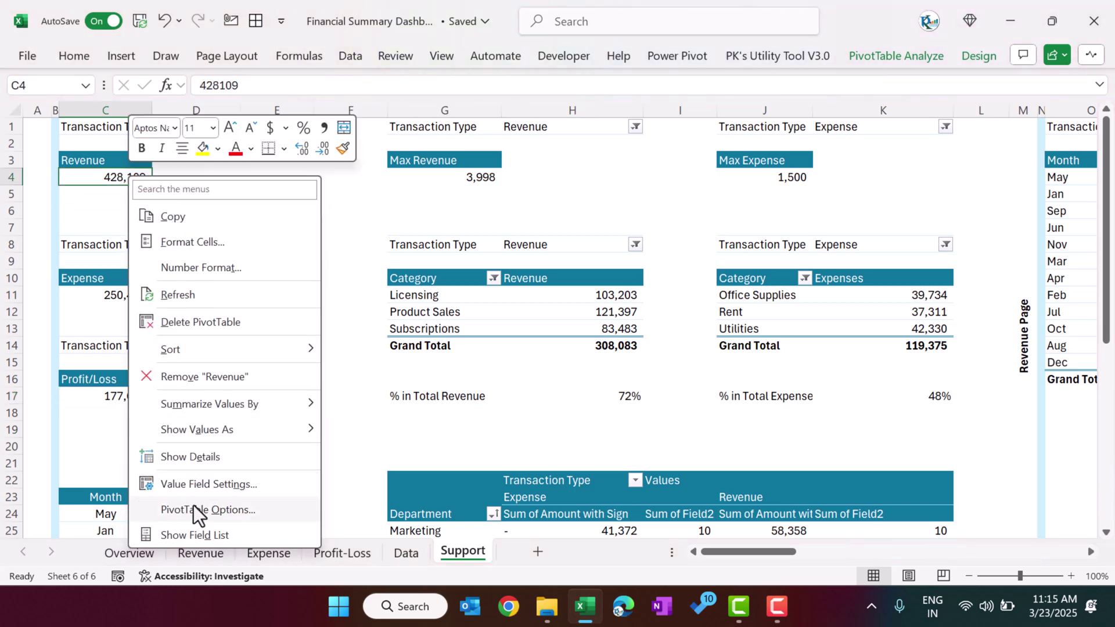
{"action": "left_click", "coordinate": [197, 532]}
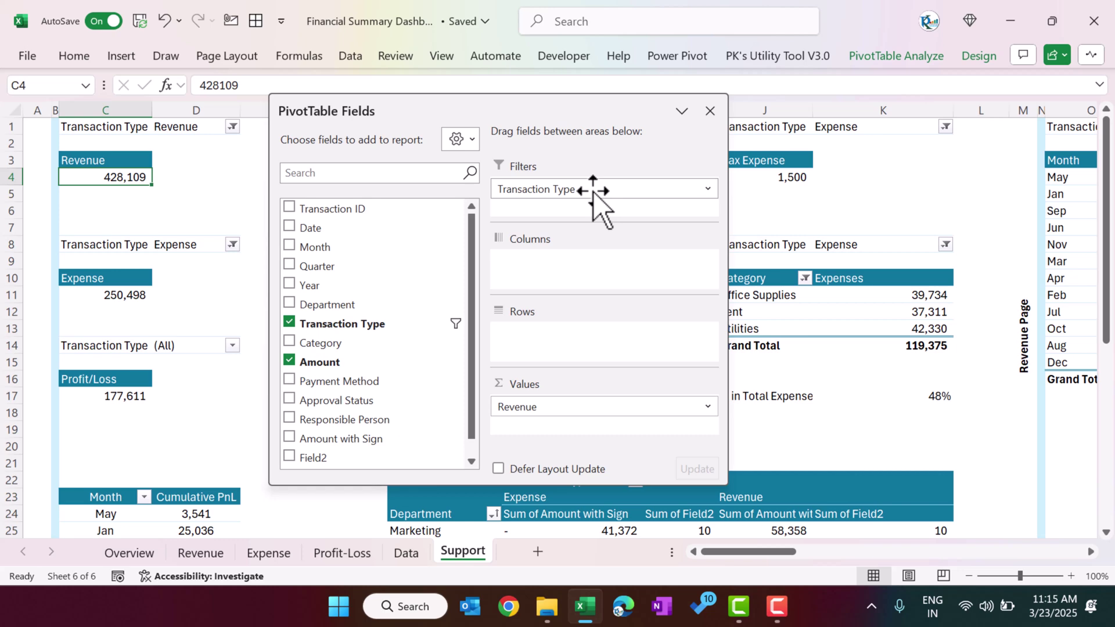
{"action": "left_click", "coordinate": [710, 112]}
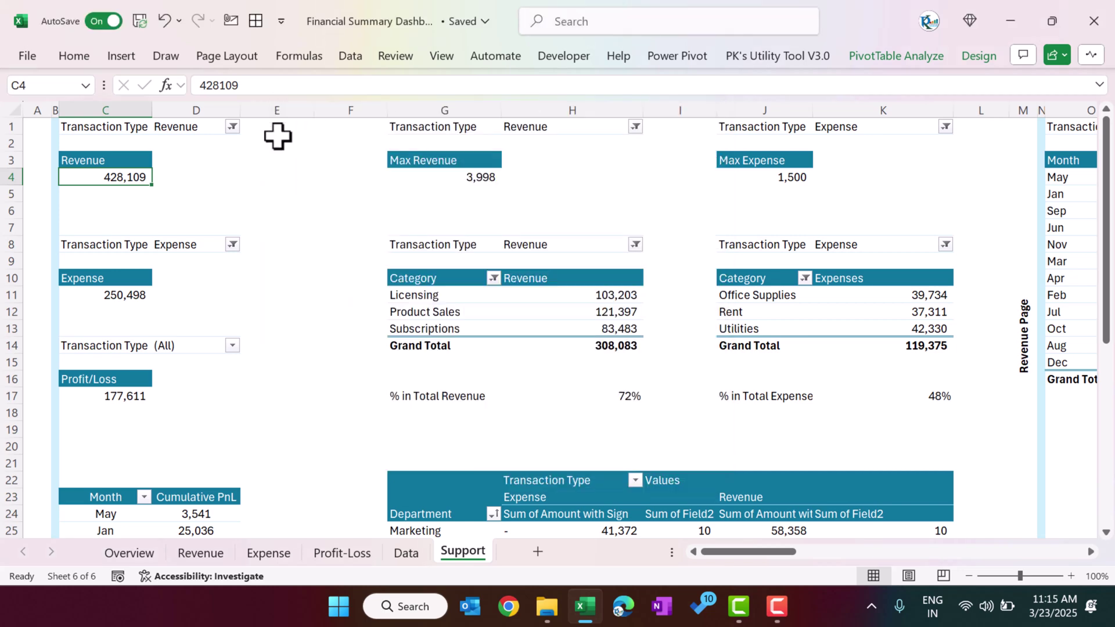
Check the Transaction Type filter choices of the Revenue and Expense total pivot tables without changing them.
{"action": "left_click", "coordinate": [233, 126]}
{"action": "key", "text": "Escape"}
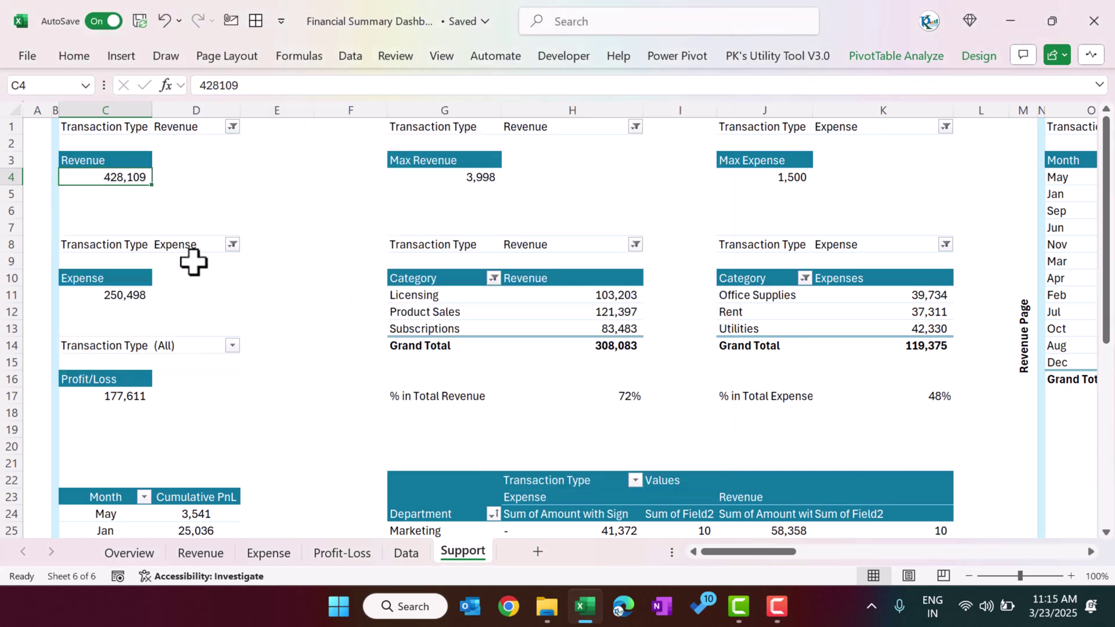
{"action": "left_click", "coordinate": [122, 295]}
{"action": "left_click", "coordinate": [232, 244]}
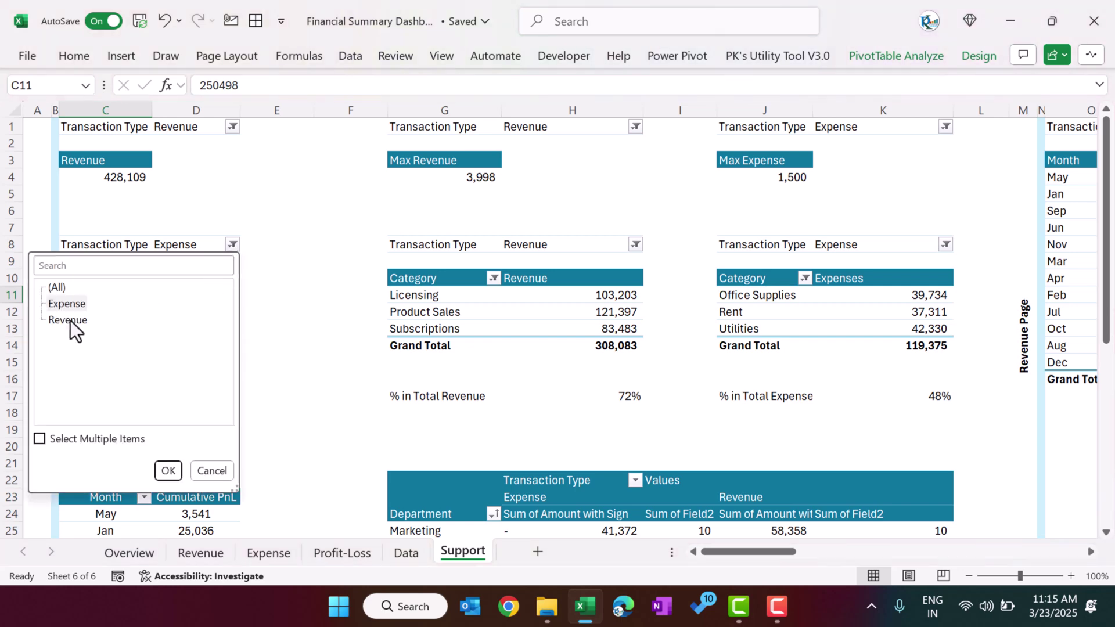
{"action": "key", "text": "Escape"}
Inspect the Max Revenue and Max Expense pivot tables and review the Max Revenue field list, closing it again.
{"action": "left_click", "coordinate": [549, 129]}
{"action": "left_click", "coordinate": [490, 174]}
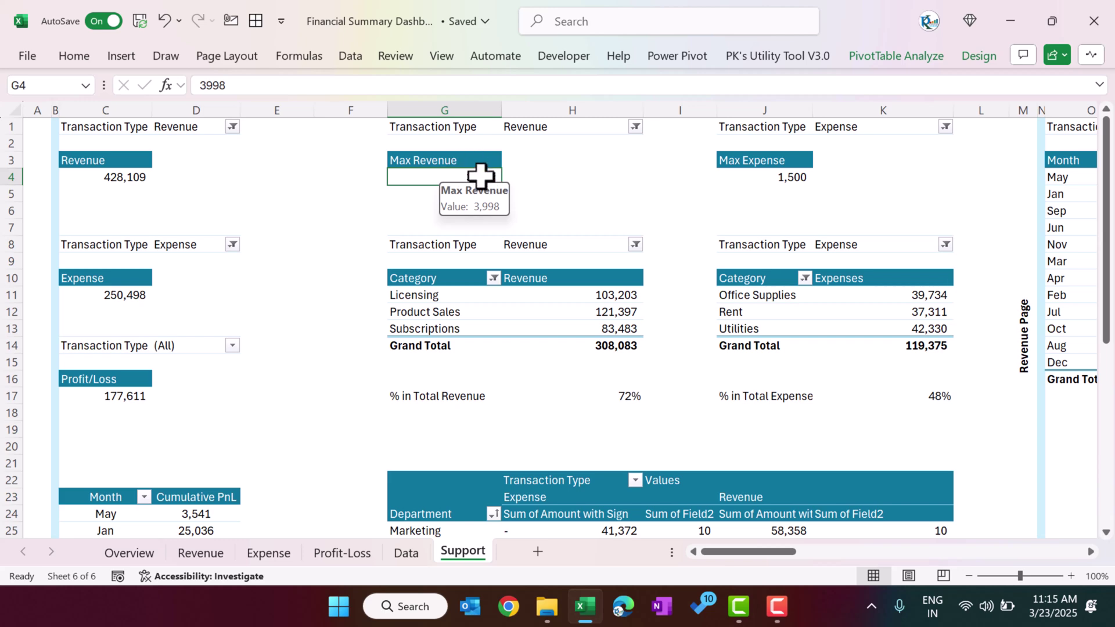
{"action": "left_click", "coordinate": [809, 174]}
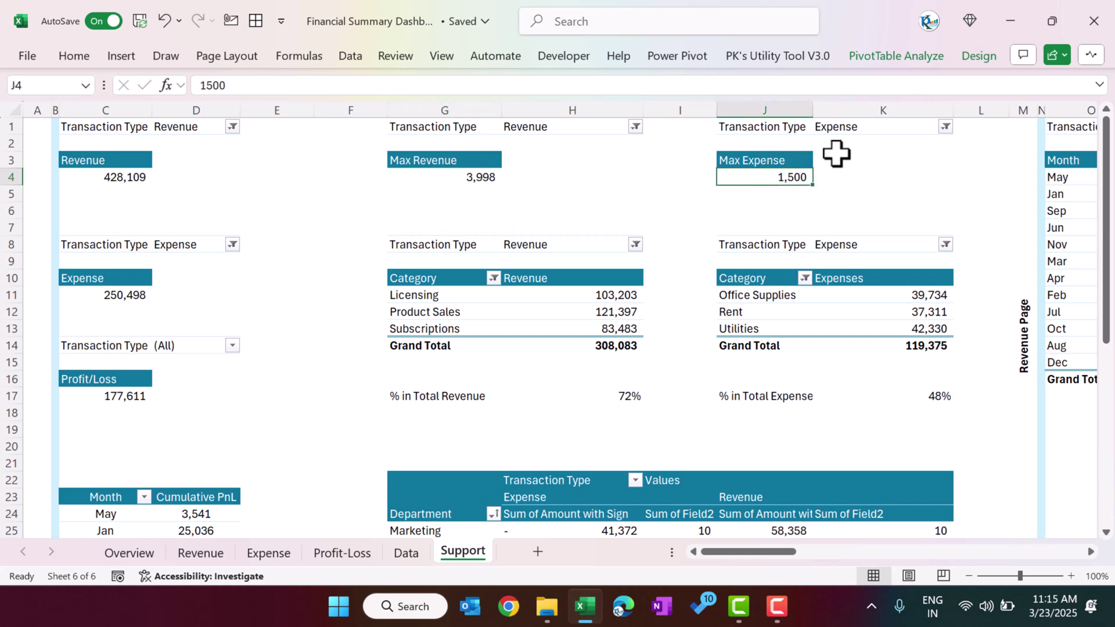
{"action": "right_click", "coordinate": [481, 175]}
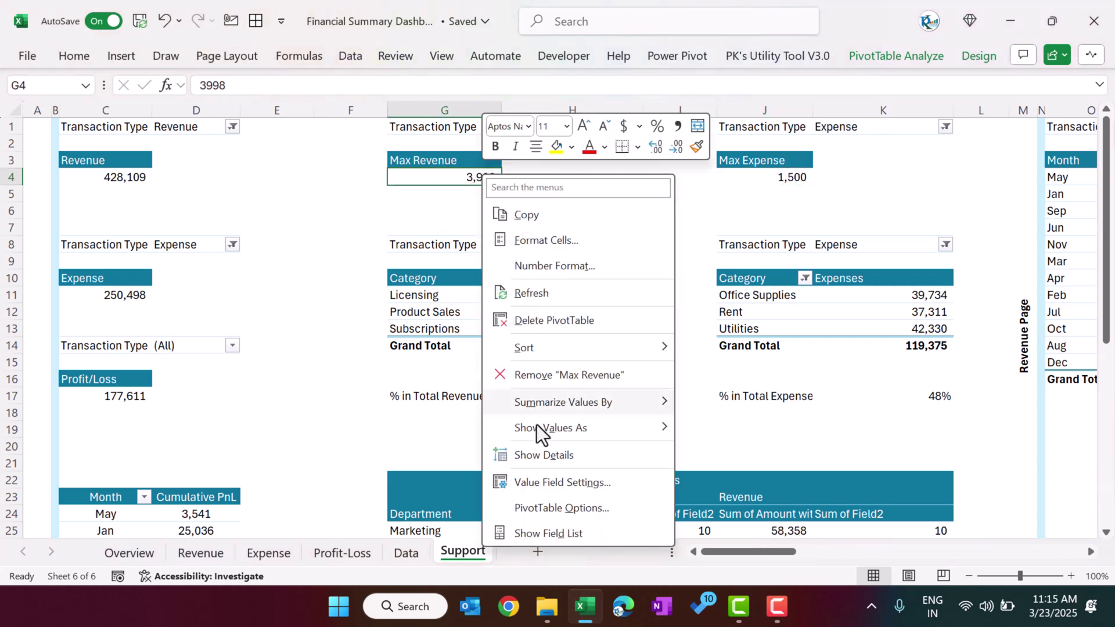
{"action": "left_click", "coordinate": [546, 531]}
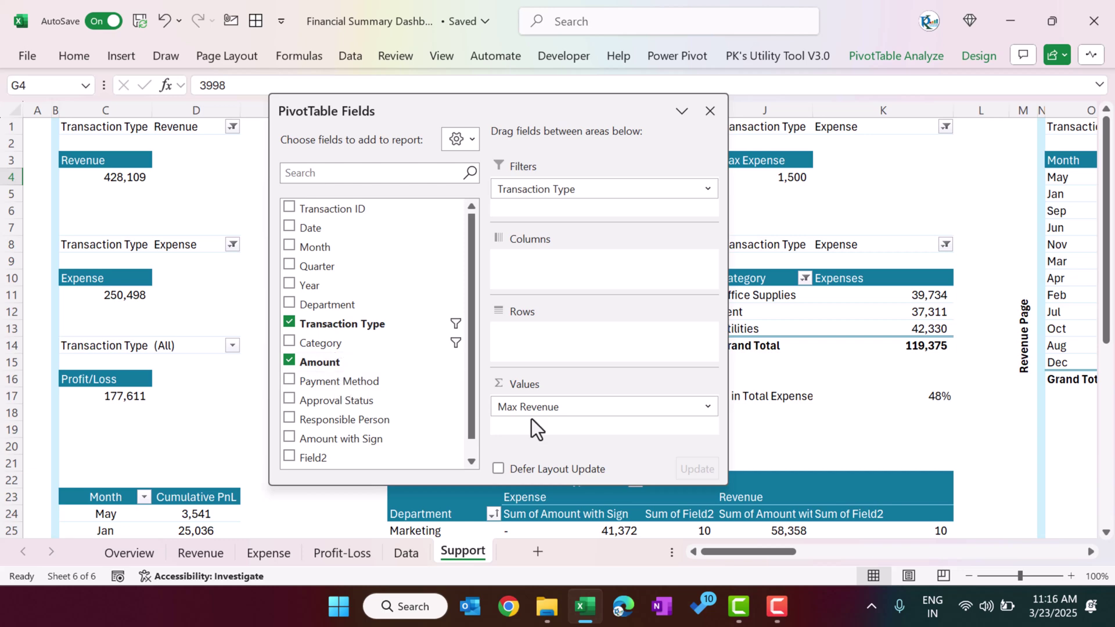
{"action": "left_click", "coordinate": [709, 111]}
Check how the Max Revenue value field is summarized in its Value Field Settings, and cancel without changes.
{"action": "left_click", "coordinate": [430, 164]}
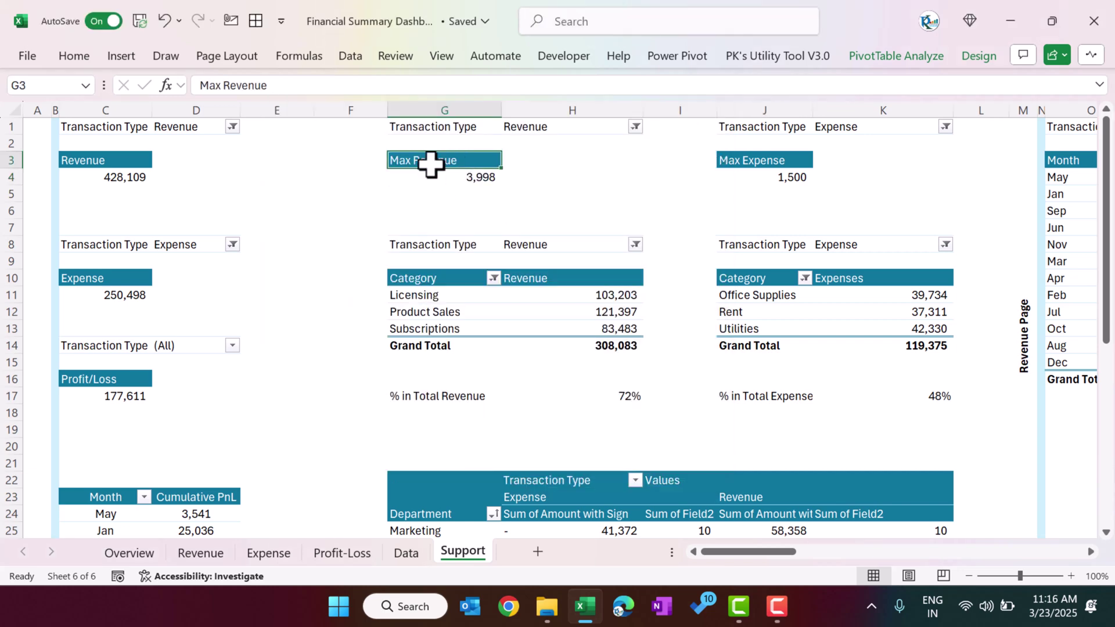
{"action": "double_click", "coordinate": [438, 161]}
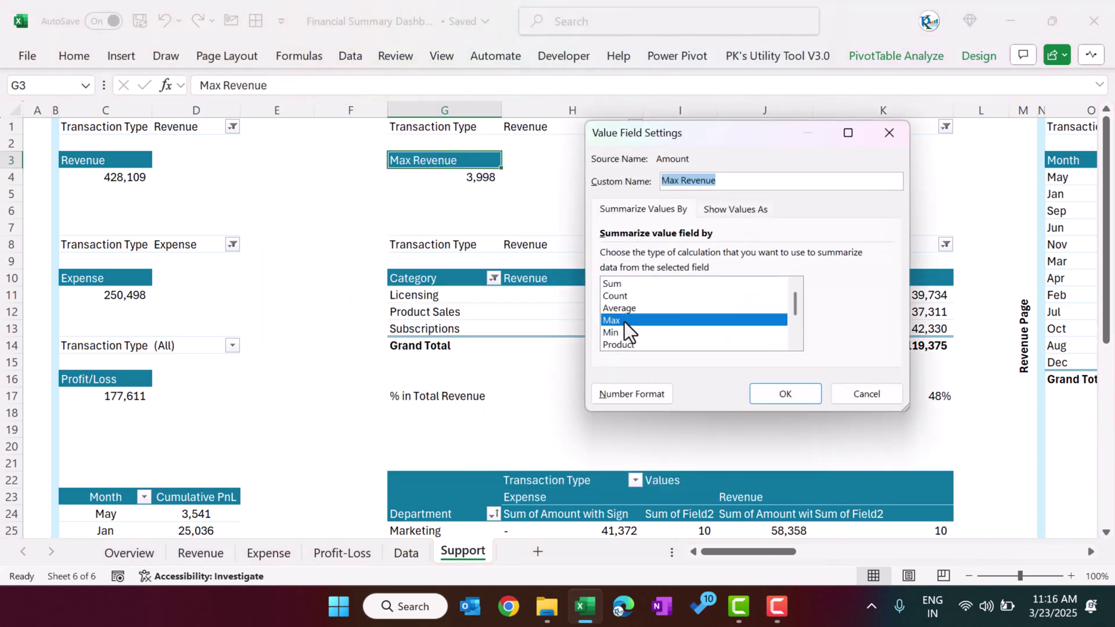
{"action": "left_click", "coordinate": [852, 399]}
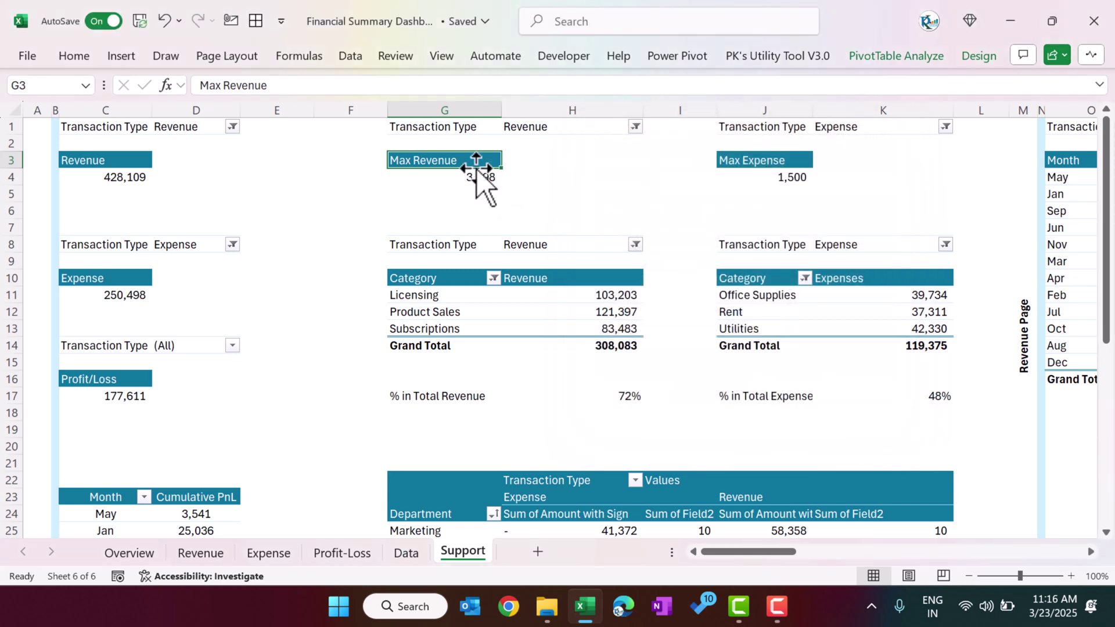
Compare the Transaction Type filters applied to the Max Revenue and Max Expense pivot tables.
{"action": "left_click", "coordinate": [561, 128]}
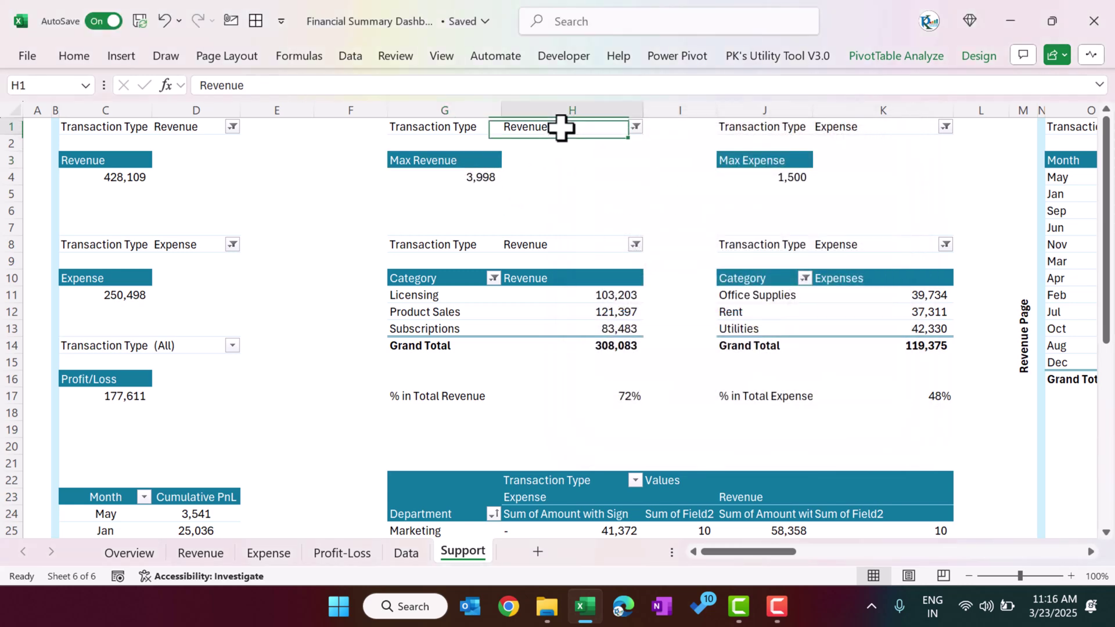
{"action": "left_click", "coordinate": [636, 127]}
{"action": "left_click", "coordinate": [866, 137]}
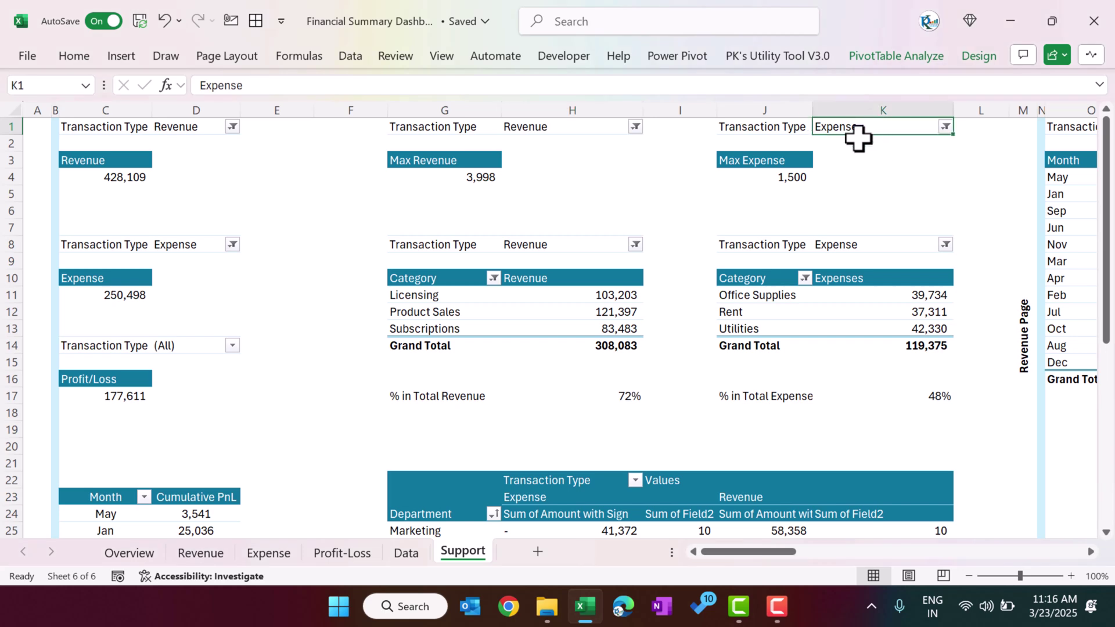
{"action": "left_click", "coordinate": [791, 168]}
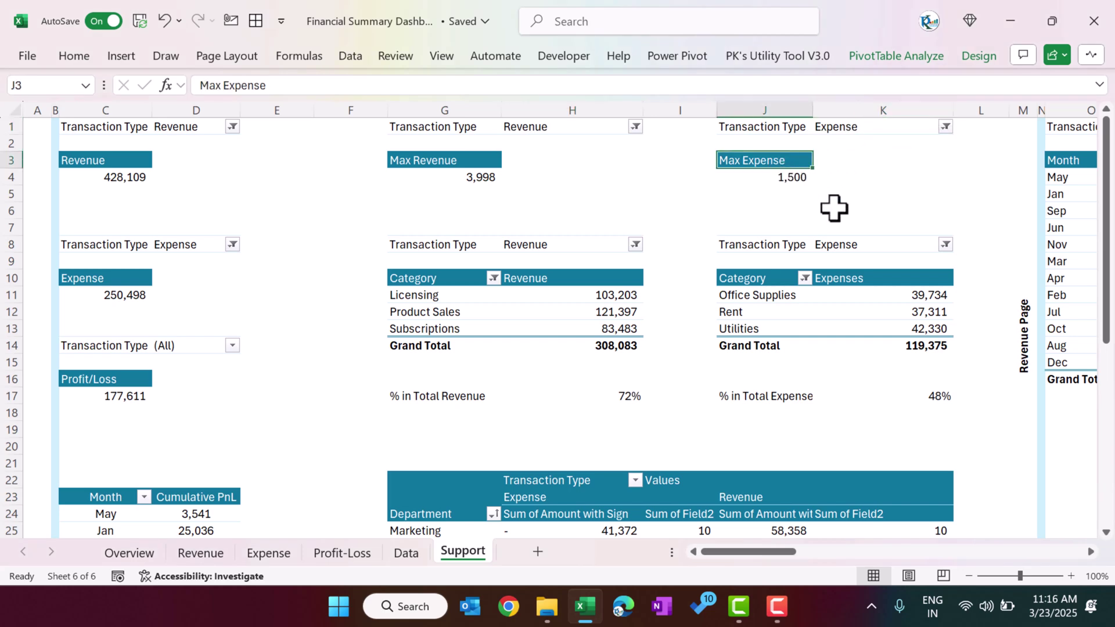
Review the field list of the Revenue by Category pivot table, moving it clear of the table before closing it.
{"action": "scroll", "coordinate": [835, 208], "scroll_direction": "down", "scroll_amount": 1}
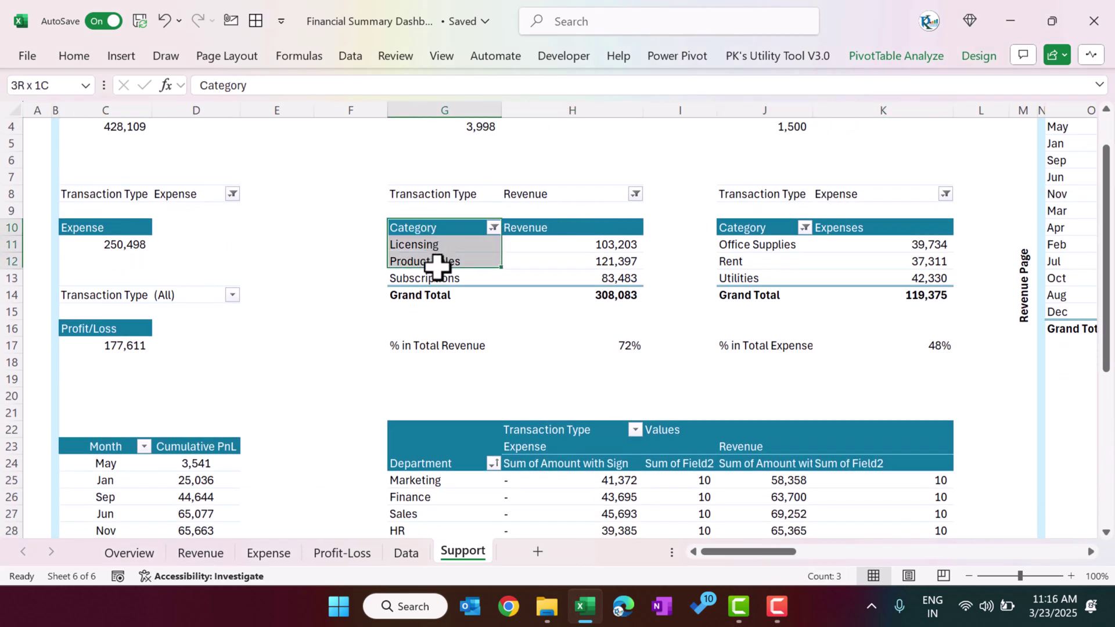
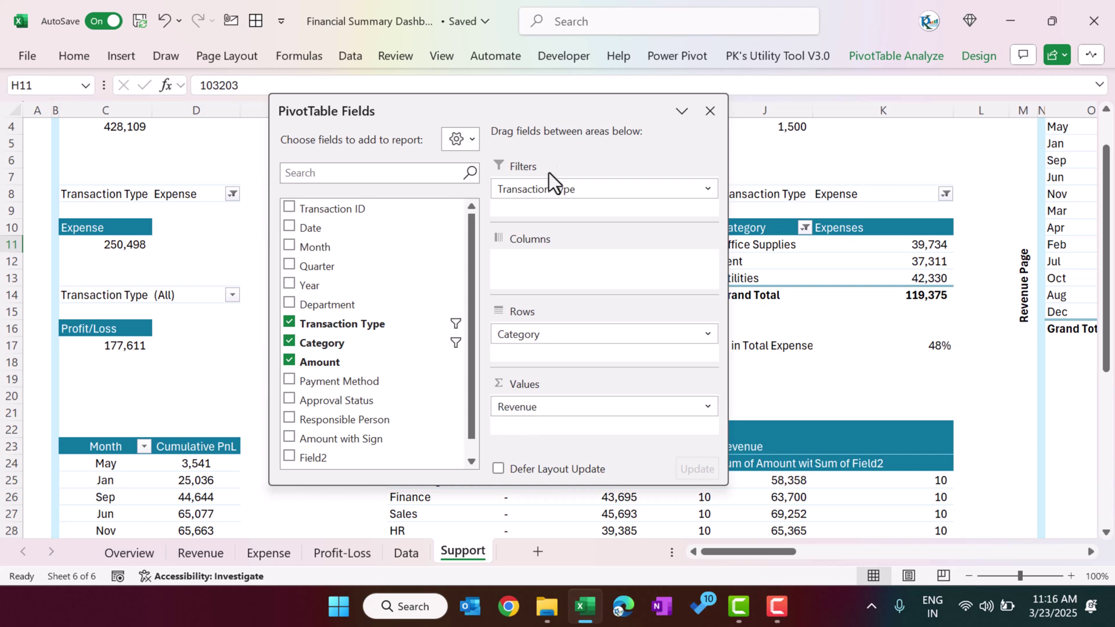
{"action": "left_click_drag", "start_coordinate": [548, 104], "coordinate": [906, 192]}
{"action": "left_click", "coordinate": [595, 226]}
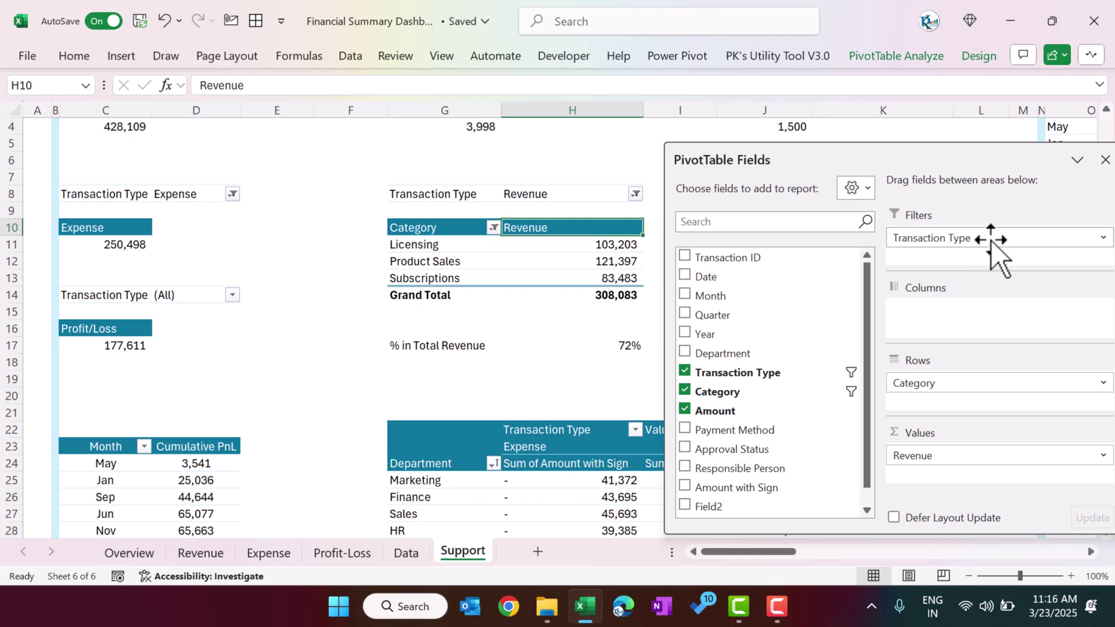
{"action": "left_click", "coordinate": [1105, 160]}
Inspect the Top 10 value filter on Category in the Revenue pivot table, including its by-field choices, and close it unchanged.
{"action": "left_click", "coordinate": [493, 228]}
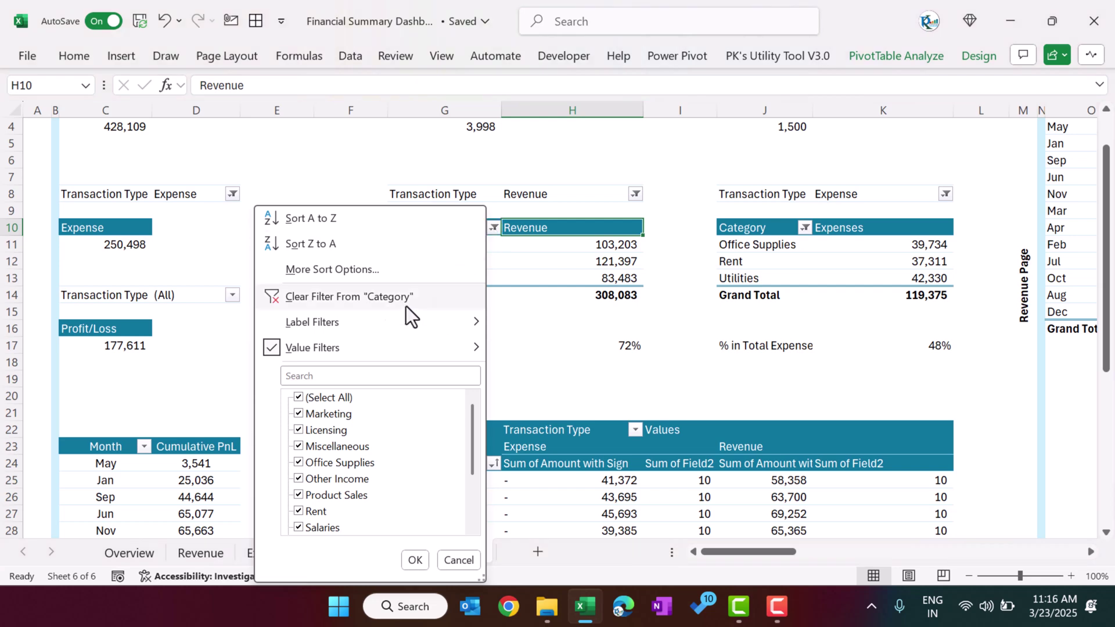
{"action": "mouse_move", "coordinate": [309, 351]}
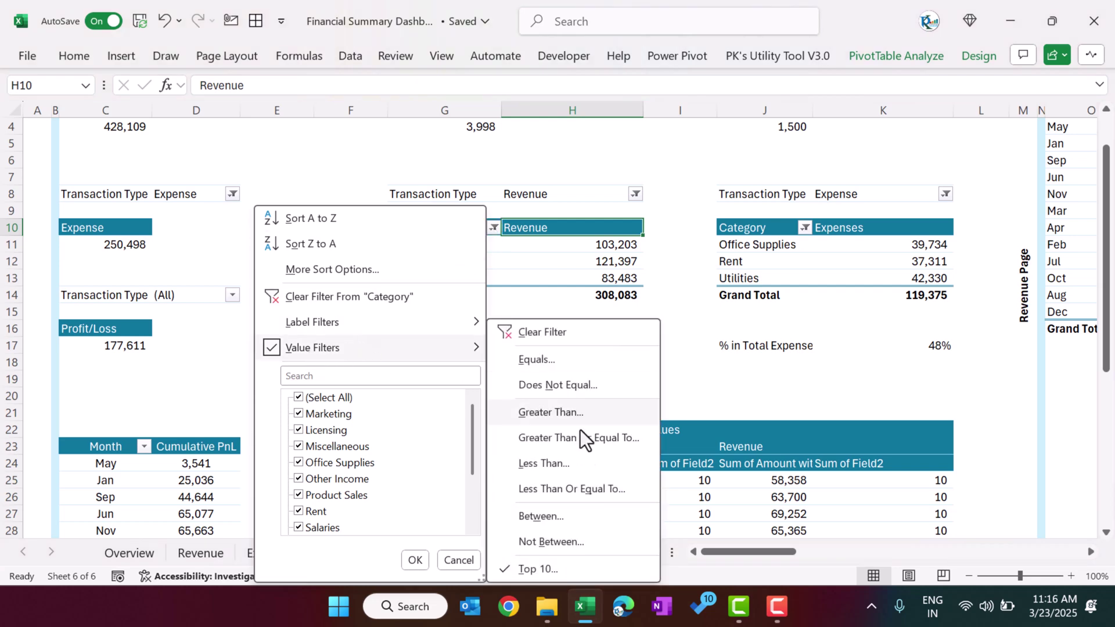
{"action": "left_click", "coordinate": [540, 570]}
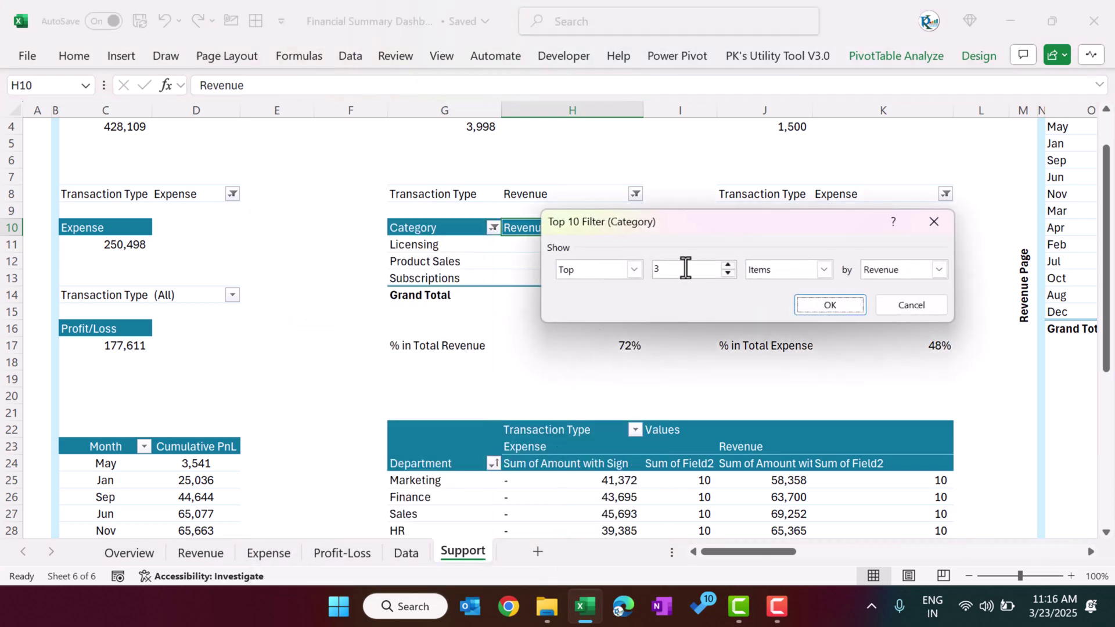
{"action": "left_click", "coordinate": [939, 269]}
{"action": "left_click", "coordinate": [938, 270]}
{"action": "left_click", "coordinate": [933, 221]}
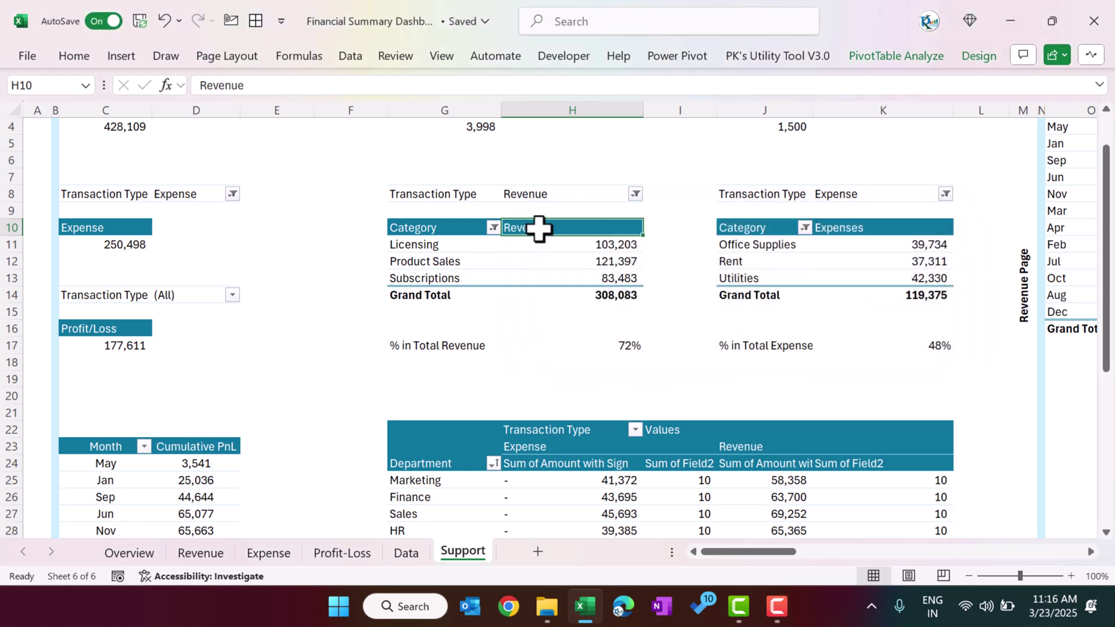
Highlight the Revenue and Expenses value headings of the two Category pivot tables, leaving both texts unedited.
{"action": "double_click", "coordinate": [264, 85]}
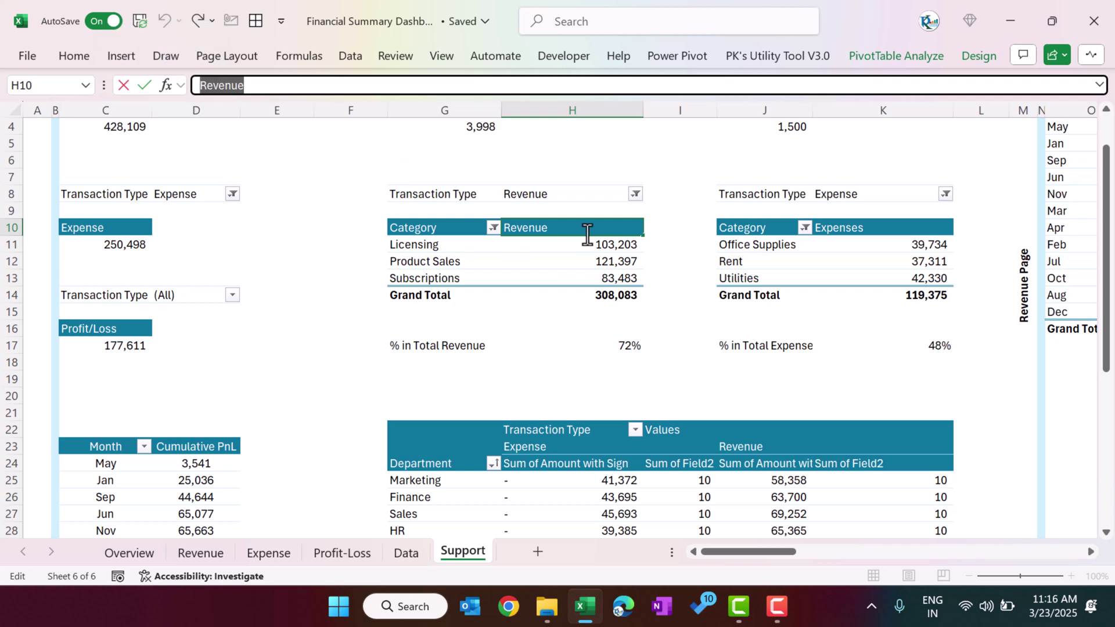
{"action": "key", "text": "Escape"}
{"action": "left_click", "coordinate": [858, 226]}
{"action": "double_click", "coordinate": [284, 87]}
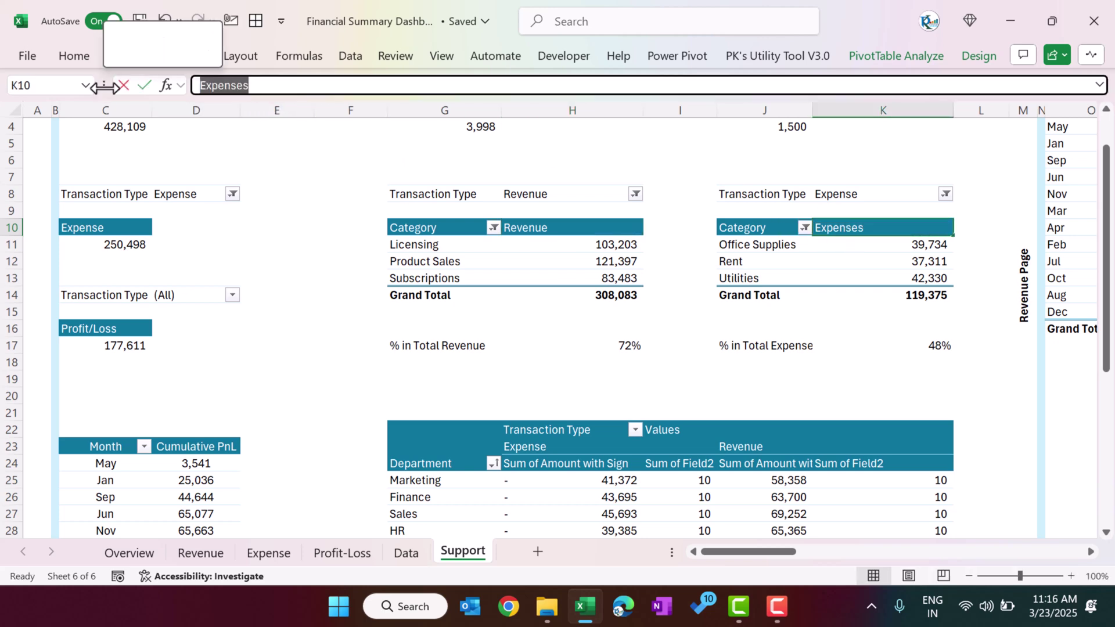
{"action": "key", "text": "Escape"}
Check the Transaction Type filter choices of the Expenses by Category pivot table and leave them unchanged.
{"action": "left_click", "coordinate": [888, 195]}
{"action": "left_click", "coordinate": [946, 193]}
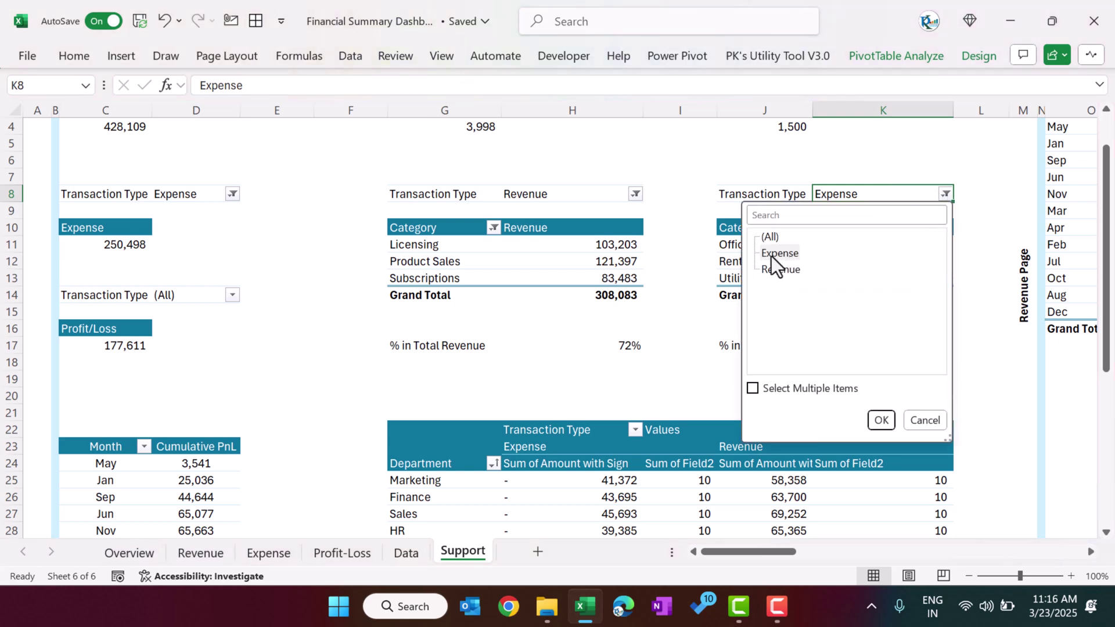
{"action": "left_click", "coordinate": [590, 236]}
Try the Revenue by Category pivot table with its Transaction Type filter set to Expense, and undo the filter change.
{"action": "left_click", "coordinate": [554, 193]}
{"action": "left_click", "coordinate": [635, 194]}
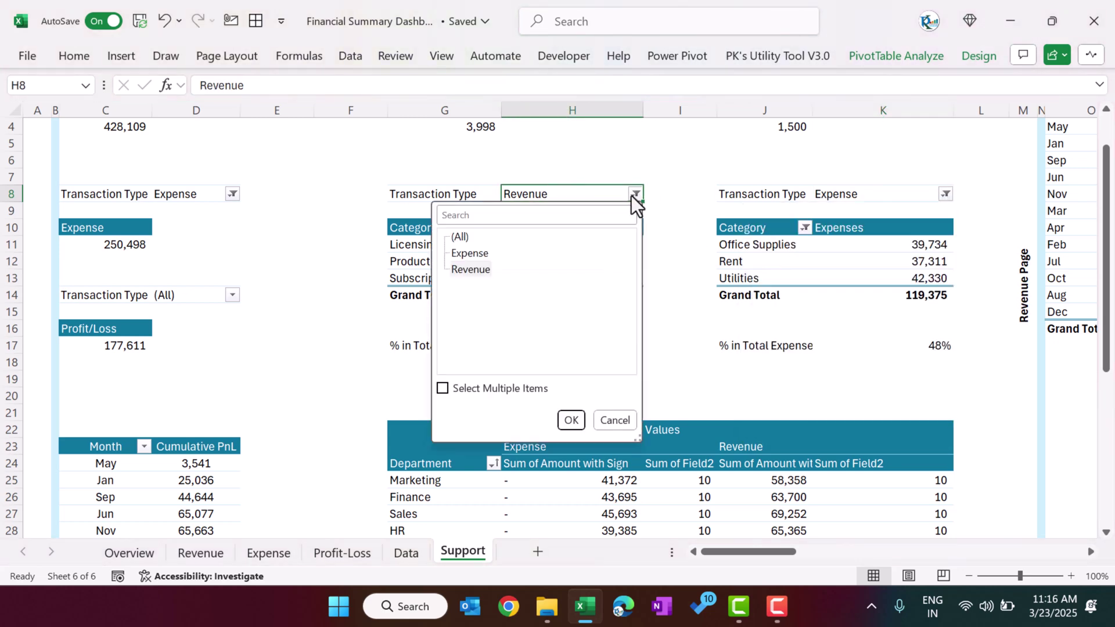
{"action": "left_click", "coordinate": [477, 255]}
{"action": "left_click", "coordinate": [570, 421]}
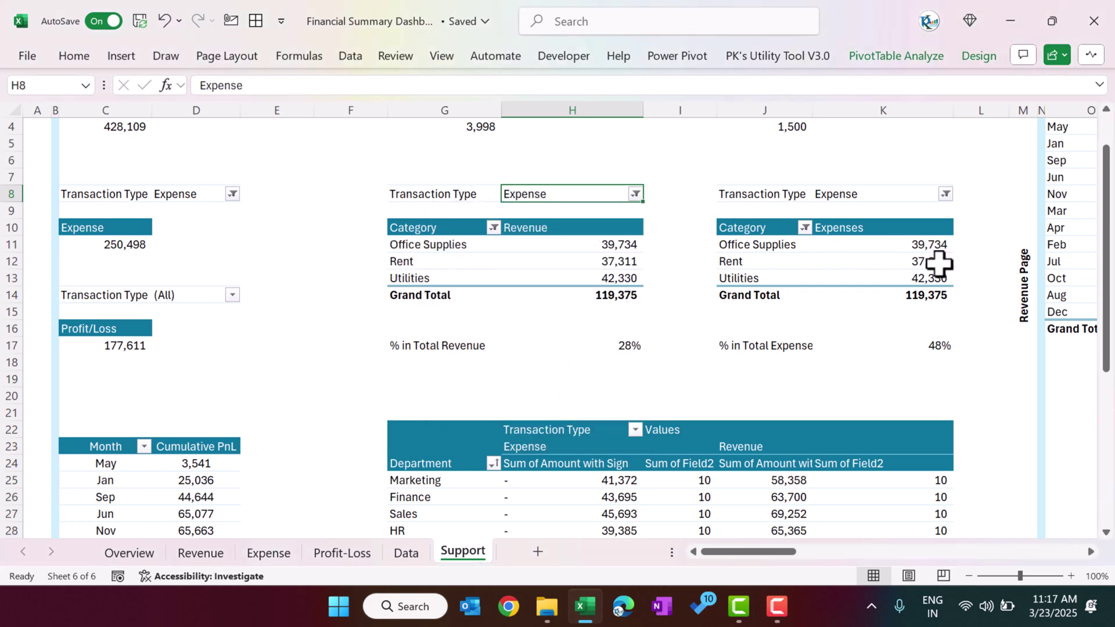
{"action": "key", "text": "ctrl+z"}
Inspect the GETPIVOTDATA formula behind % in Total Revenue in H17, leaving it unedited.
{"action": "left_click", "coordinate": [453, 347]}
{"action": "left_click", "coordinate": [585, 347]}
{"action": "left_click", "coordinate": [455, 347]}
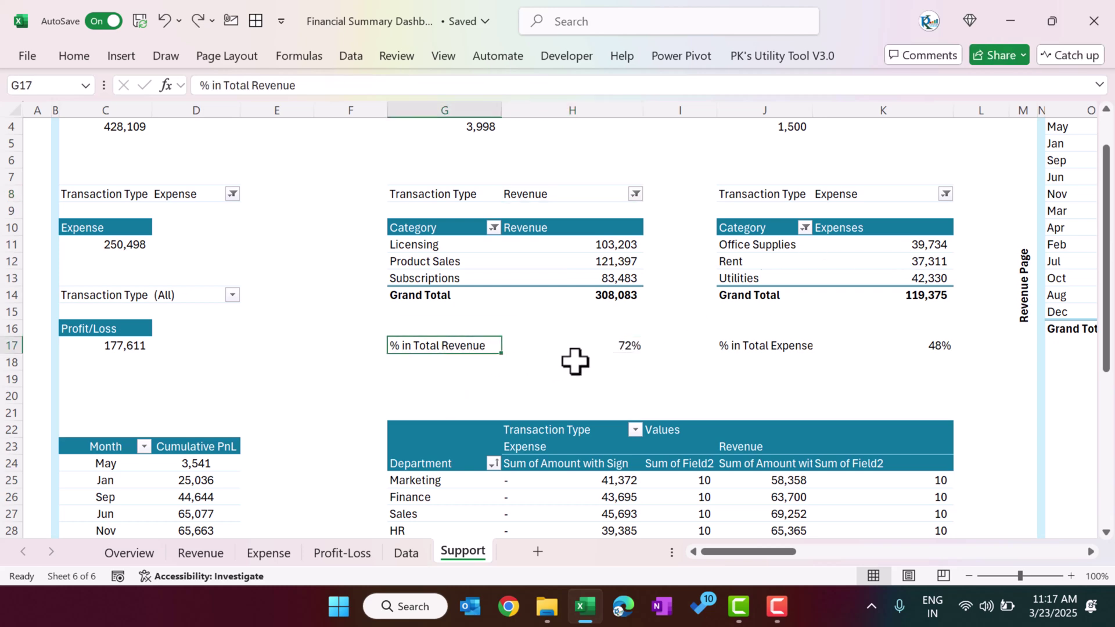
{"action": "left_click", "coordinate": [626, 344]}
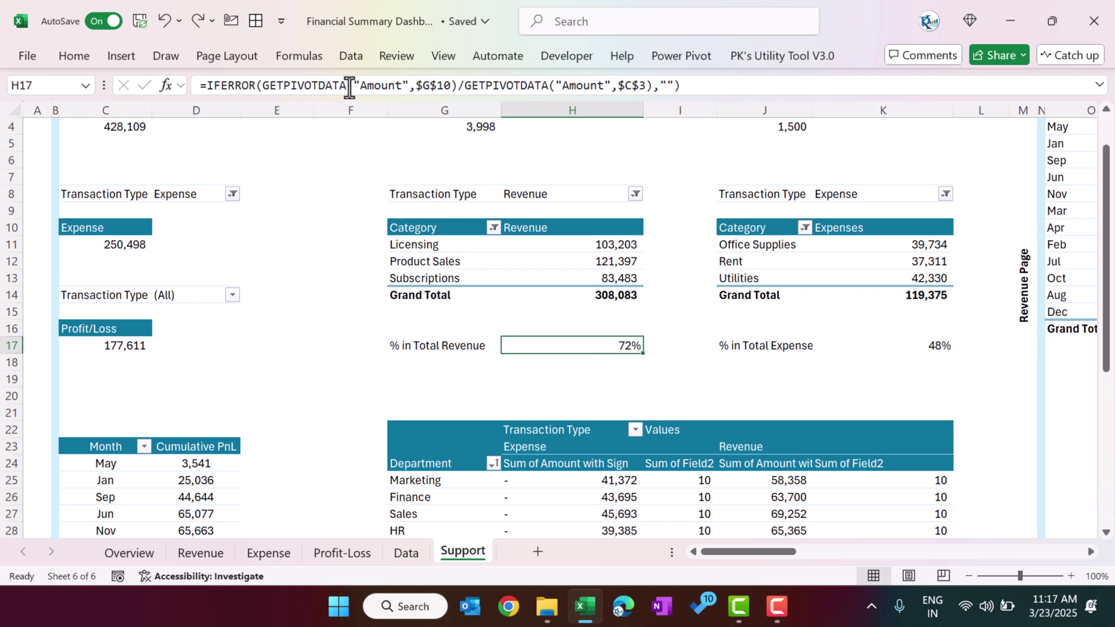
{"action": "left_click", "coordinate": [379, 86]}
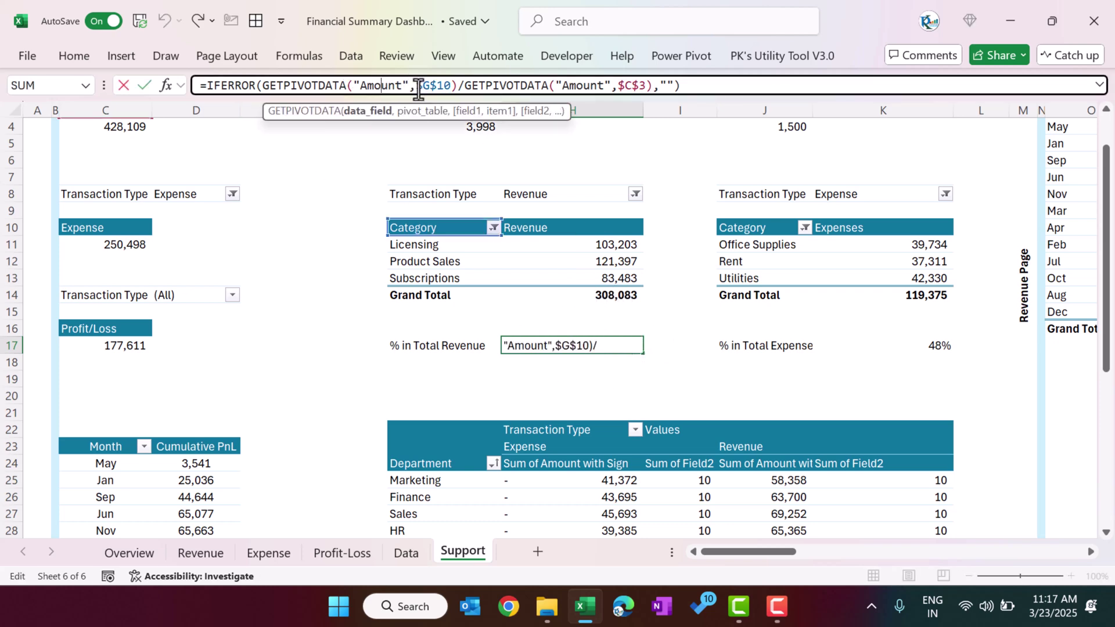
{"action": "key", "text": "Escape"}
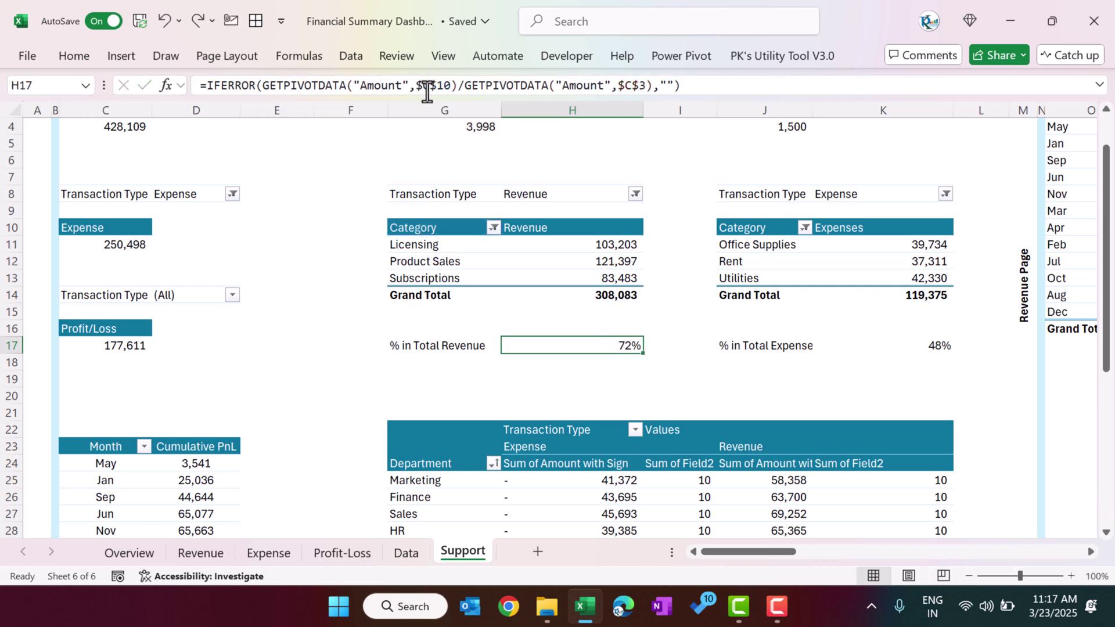
Trace the % in Total Revenue calculation through the Category pivot table's Grand Total to the overall Revenue total.
{"action": "left_click", "coordinate": [616, 294]}
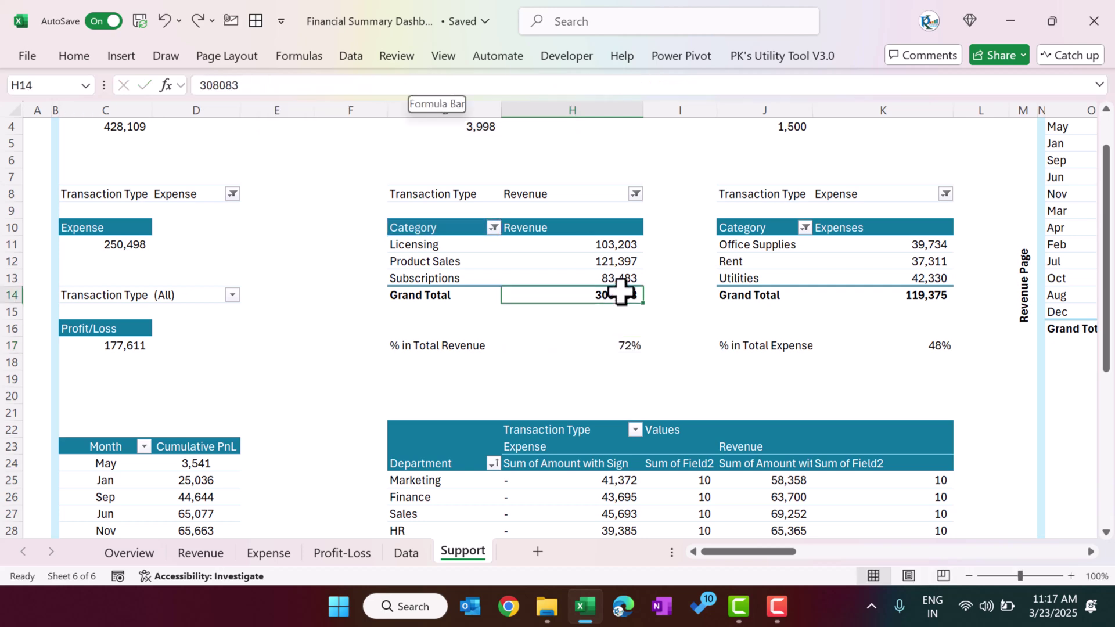
{"action": "left_click", "coordinate": [427, 278]}
{"action": "left_click", "coordinate": [436, 195]}
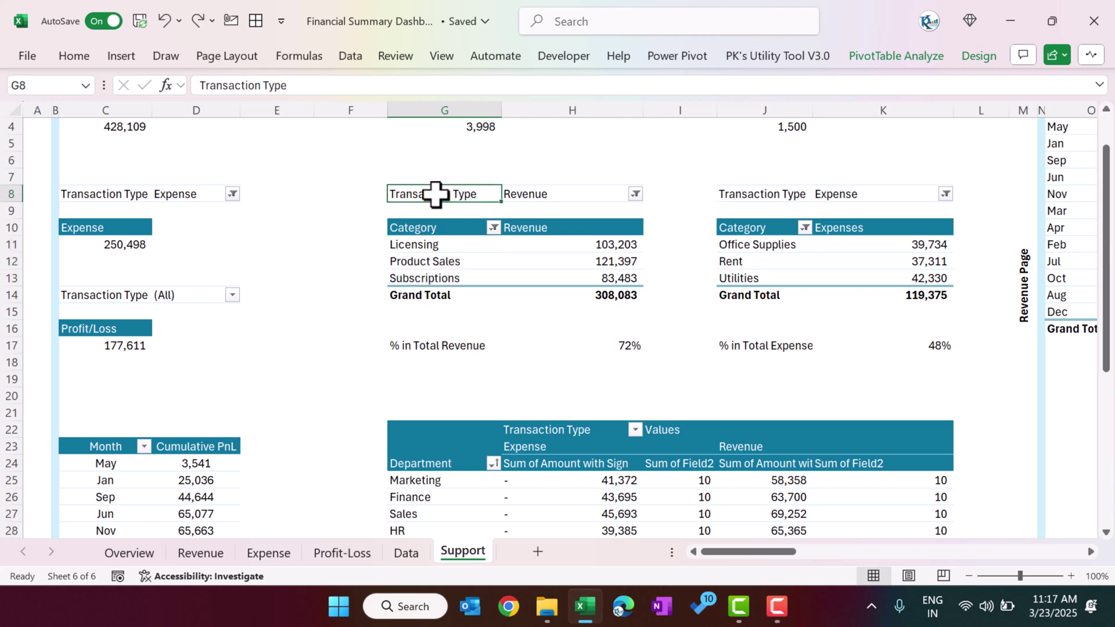
{"action": "left_click", "coordinate": [428, 227]}
{"action": "left_click", "coordinate": [598, 295]}
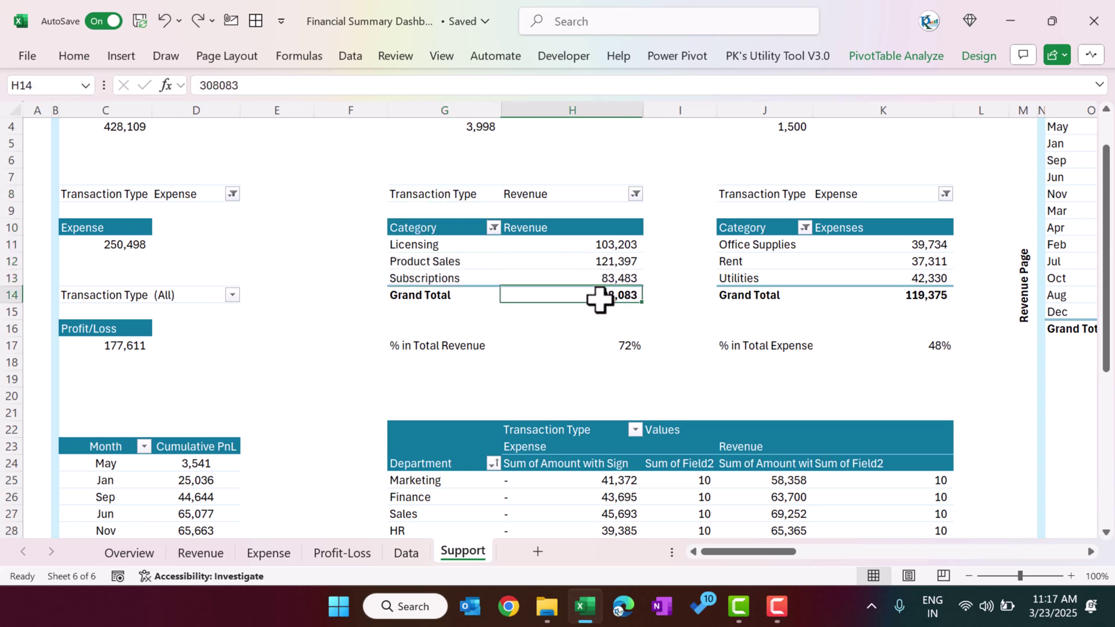
{"action": "scroll", "coordinate": [258, 209], "scroll_direction": "up", "scroll_amount": 1}
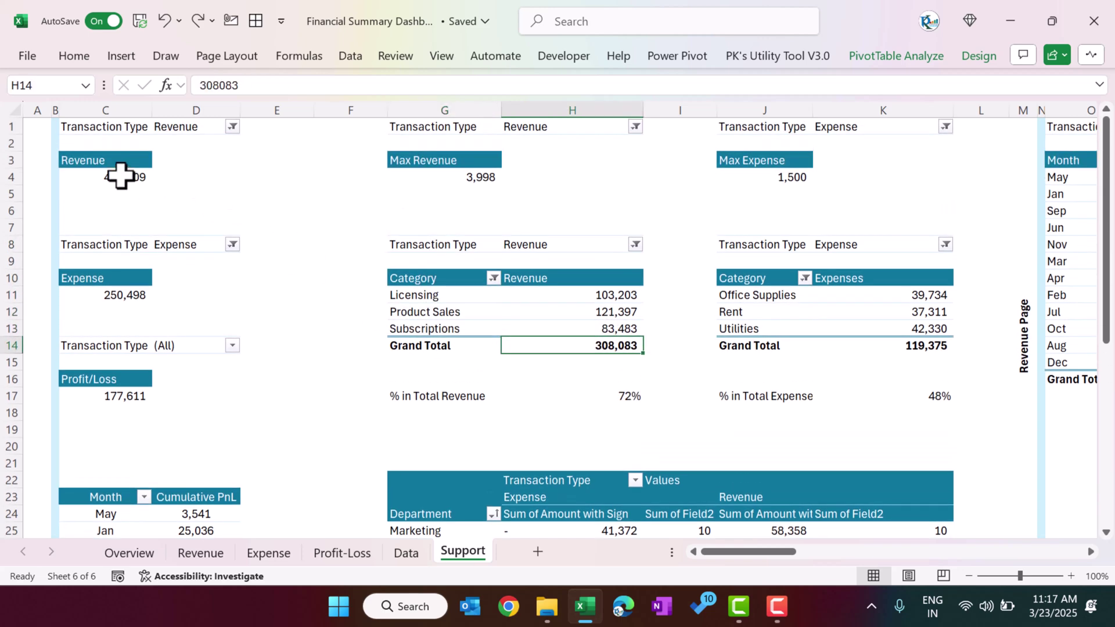
Trace the % in Total Expense formula in K17 through the Expenses by Category Grand Total and the overall Expense total.
{"action": "left_click", "coordinate": [120, 174]}
{"action": "left_click", "coordinate": [935, 340]}
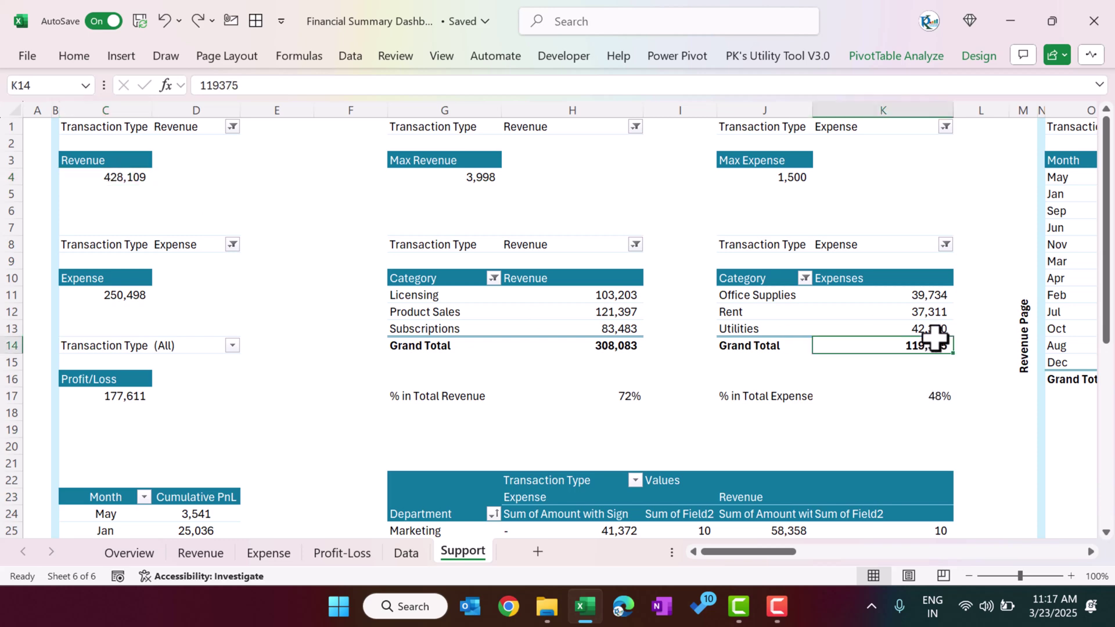
{"action": "left_click_drag", "start_coordinate": [721, 300], "coordinate": [728, 326]}
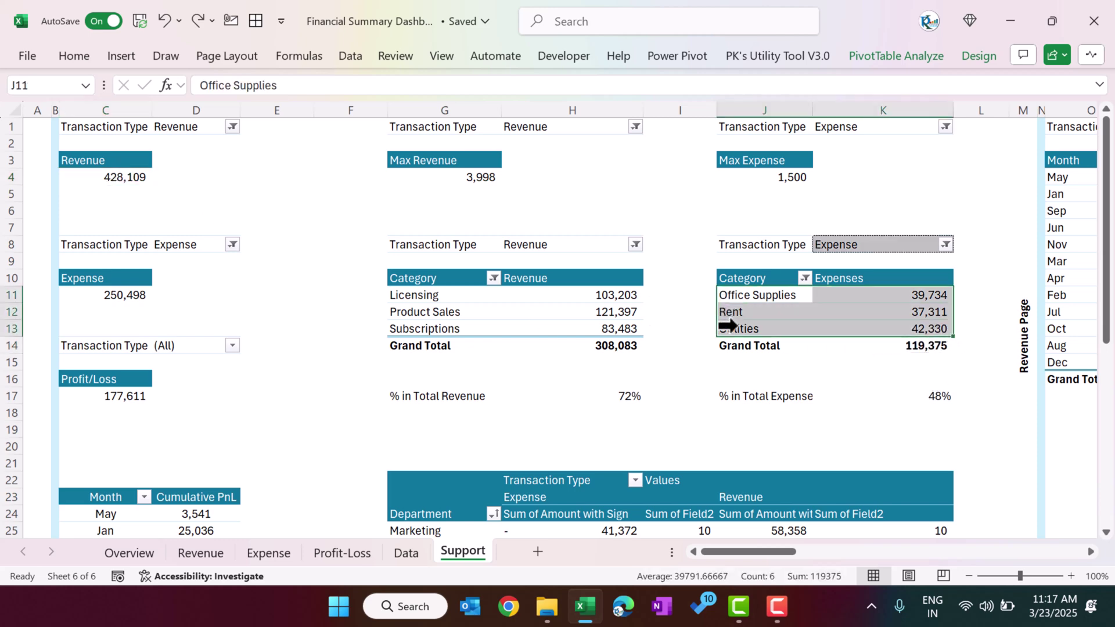
{"action": "left_click", "coordinate": [139, 298]}
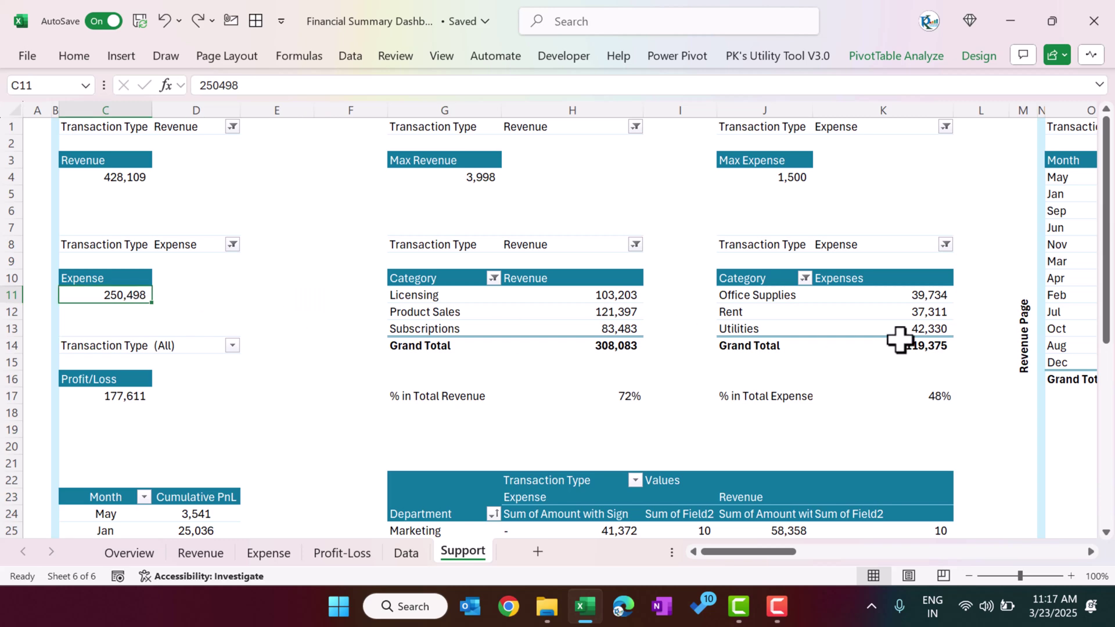
{"action": "left_click", "coordinate": [928, 401]}
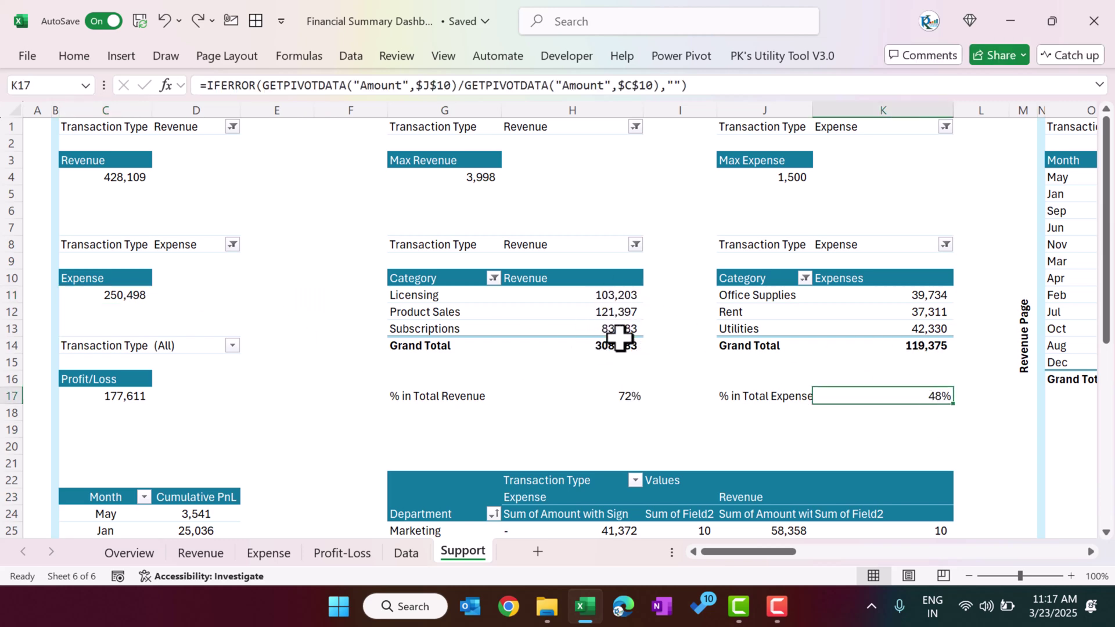
Examine the Department pivot table's Expense columns, Sum of Amount with Sign and Sum of Field2, leaving them unchanged.
{"action": "scroll", "coordinate": [691, 349], "scroll_direction": "down", "scroll_amount": 4}
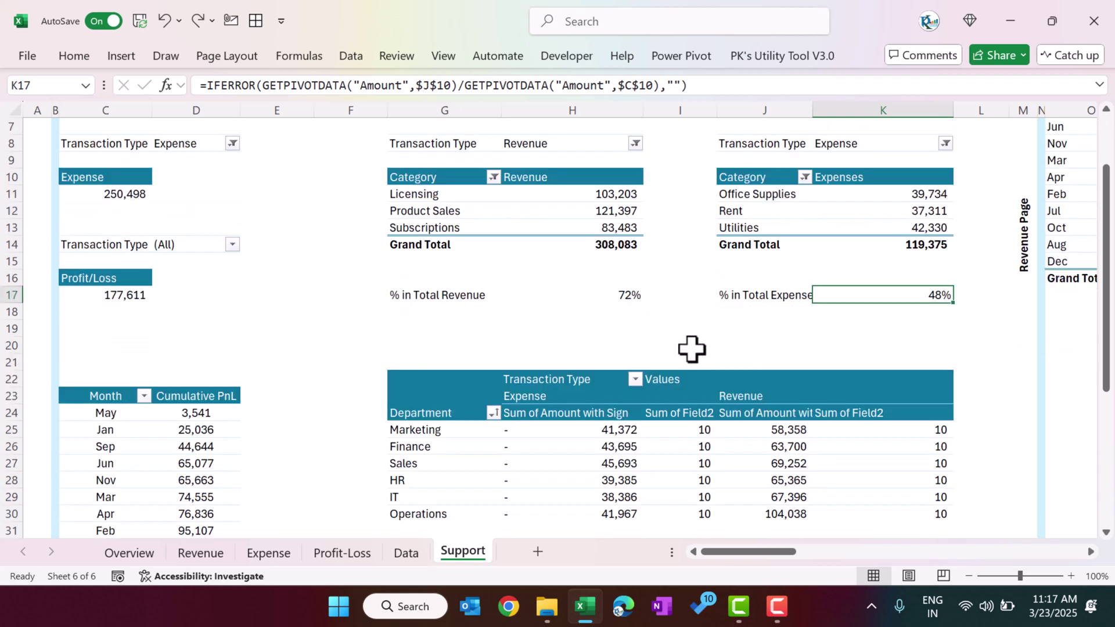
{"action": "left_click", "coordinate": [628, 340]}
{"action": "left_click", "coordinate": [622, 325]}
{"action": "right_click", "coordinate": [624, 326]}
{"action": "key", "text": "Escape"}
{"action": "left_click_drag", "start_coordinate": [700, 328], "coordinate": [702, 413]}
{"action": "right_click", "coordinate": [702, 373]}
{"action": "key", "text": "Escape"}
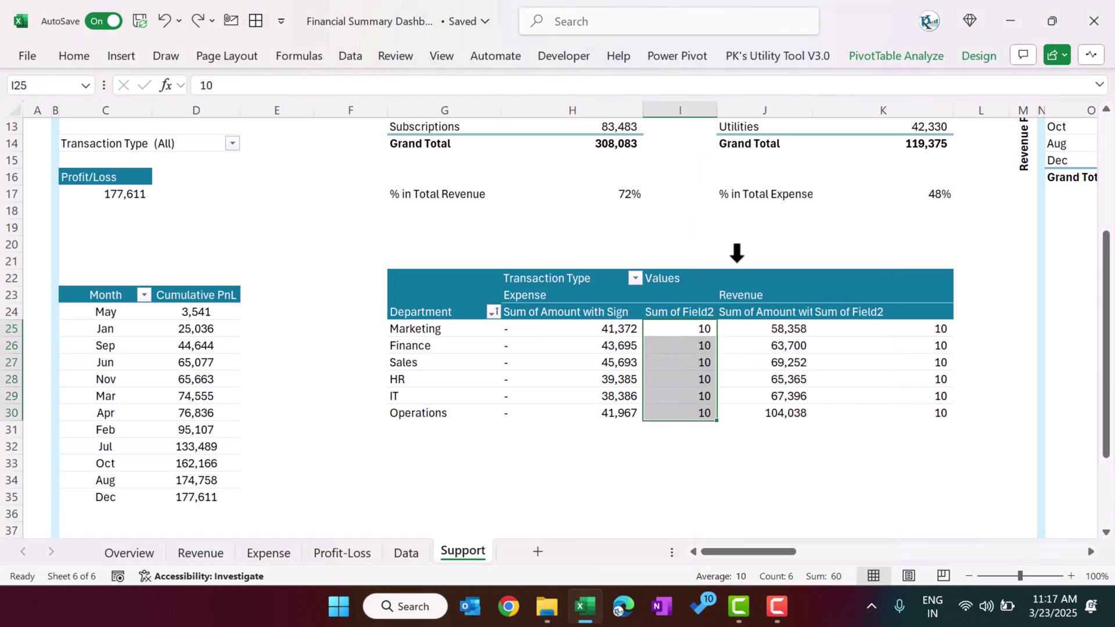
Inspect the formula of the calculated field Field2 in the Department pivot table and close its definition without changes.
{"action": "left_click", "coordinate": [894, 56]}
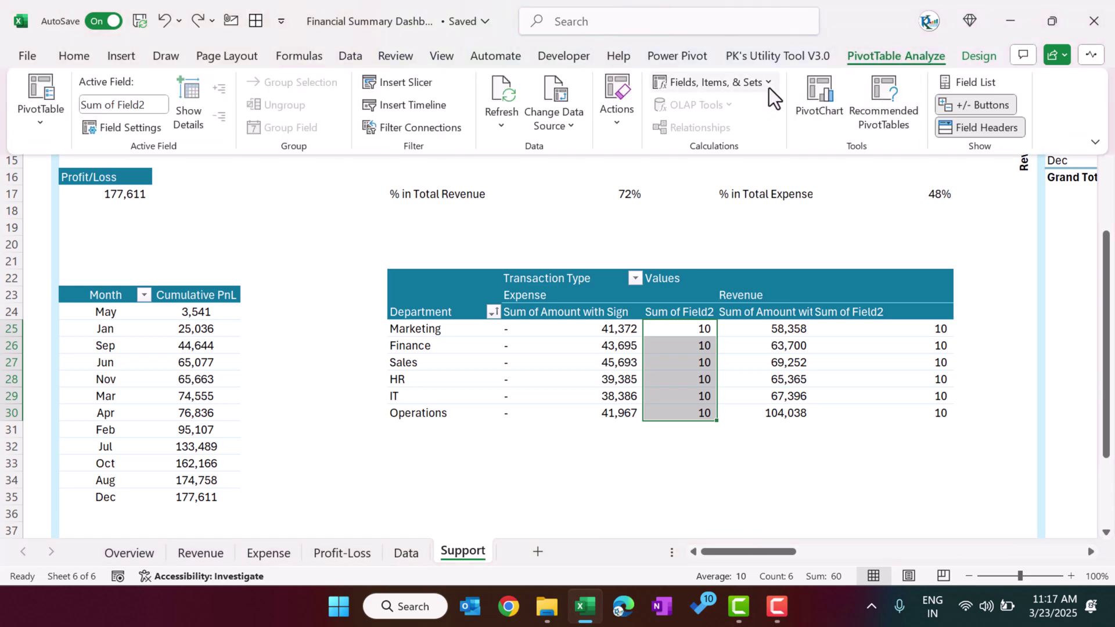
{"action": "left_click", "coordinate": [767, 82]}
{"action": "left_click", "coordinate": [750, 107]}
{"action": "left_click", "coordinate": [836, 170]}
{"action": "left_click", "coordinate": [598, 187]}
{"action": "key", "text": "Tab"}
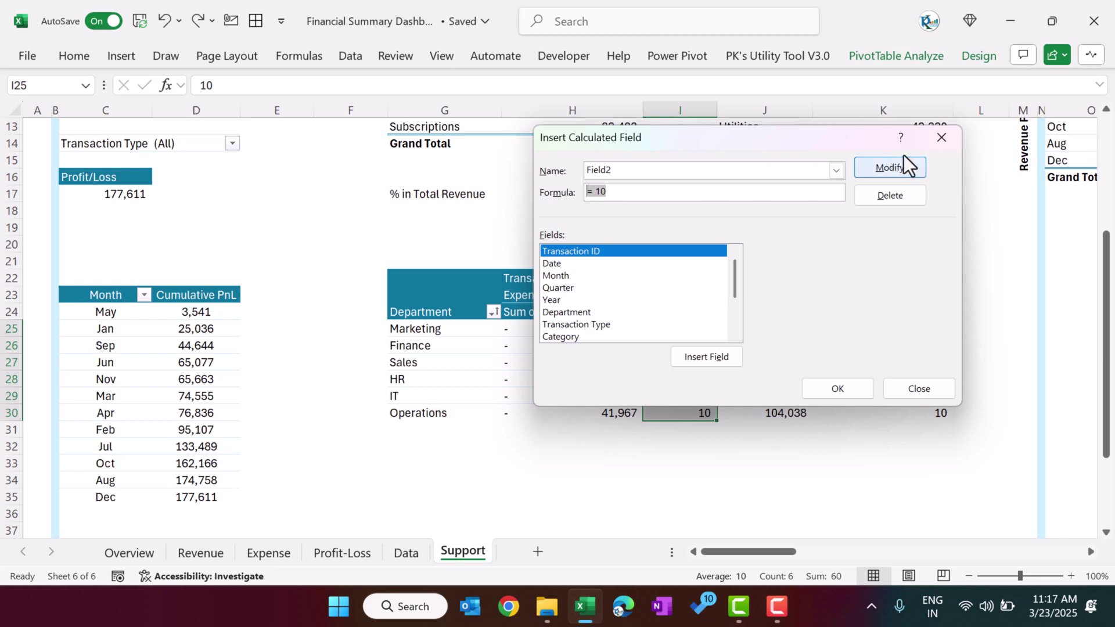
{"action": "left_click", "coordinate": [942, 139]}
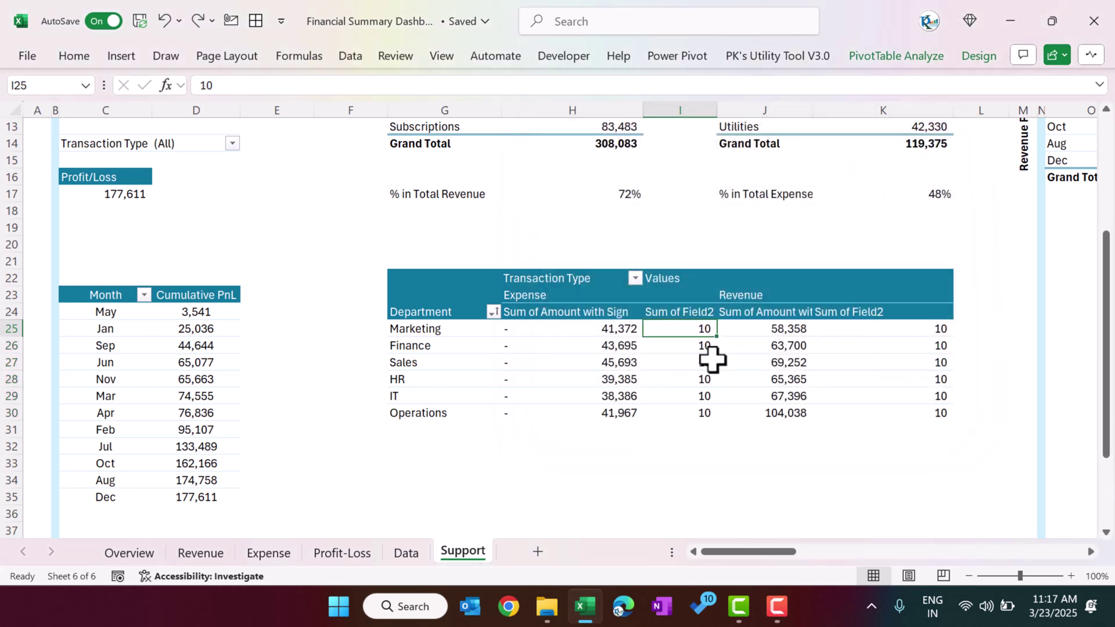
Compare the Revenue Vs Expense by Department chart on the Overview sheet with its Department pivot table on the Support sheet.
{"action": "left_click", "coordinate": [136, 555]}
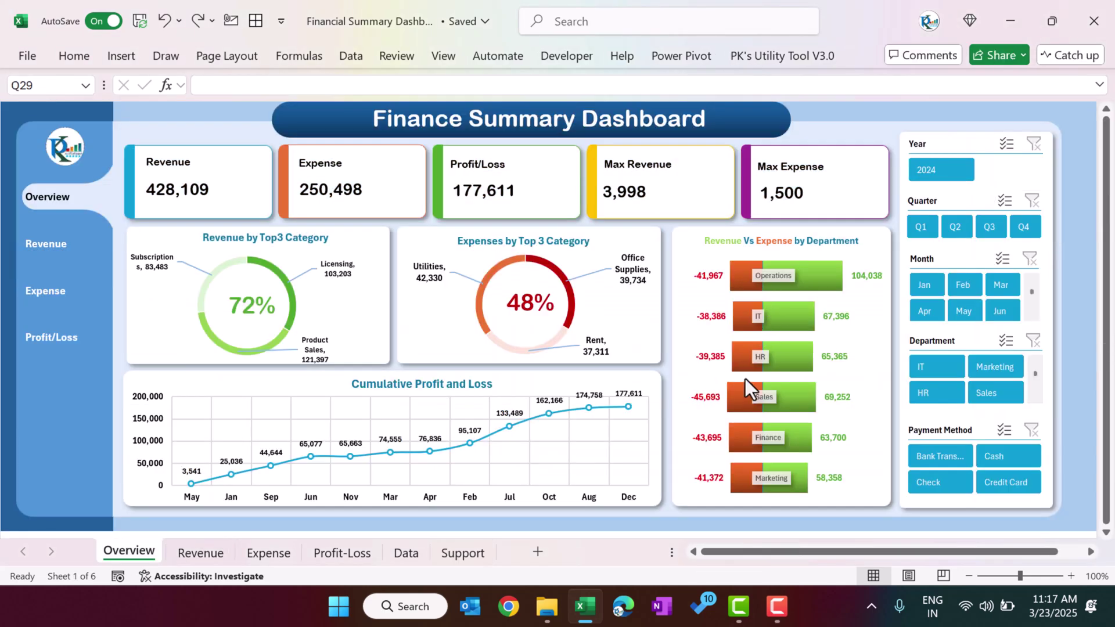
{"action": "left_click", "coordinate": [459, 553]}
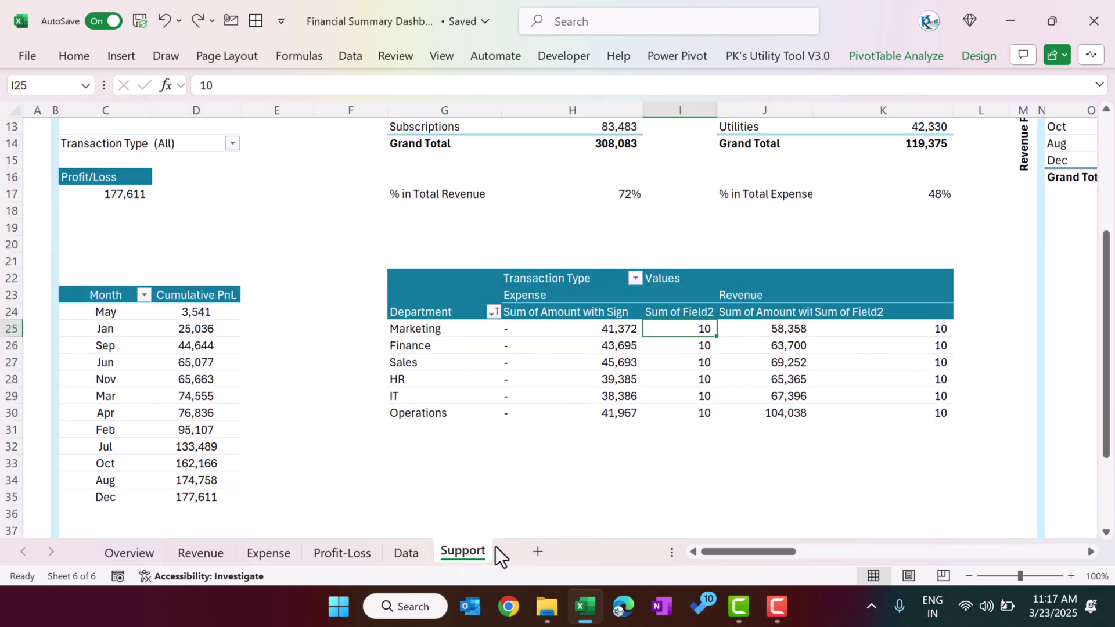
{"action": "left_click", "coordinate": [791, 328]}
{"action": "mouse_move", "coordinate": [931, 335]}
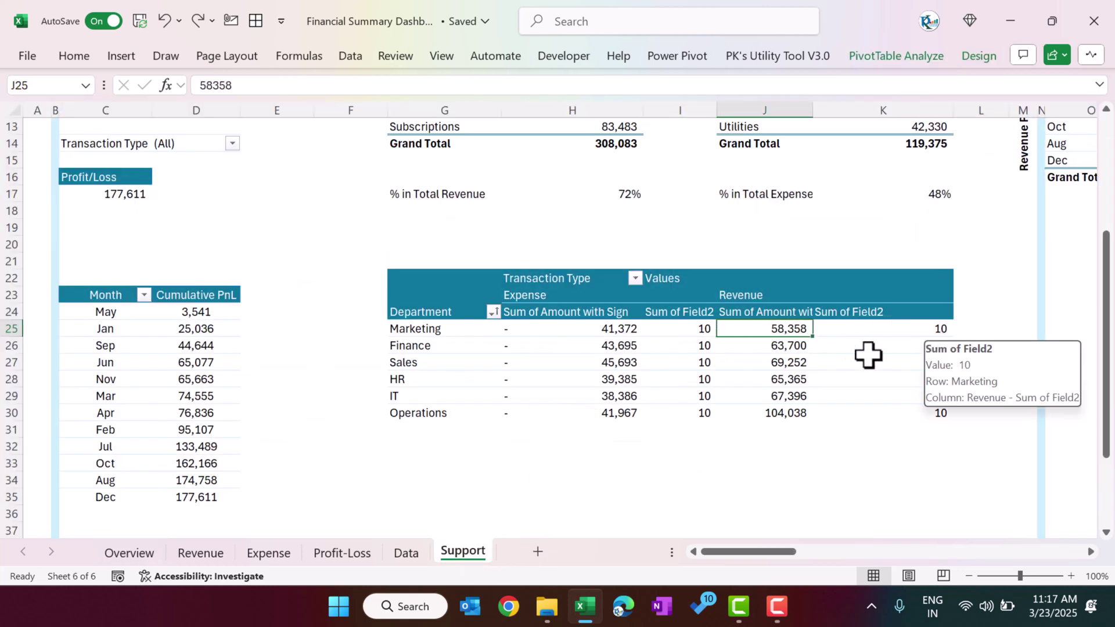
{"action": "scroll", "coordinate": [868, 354], "scroll_direction": "right", "scroll_amount": 6}
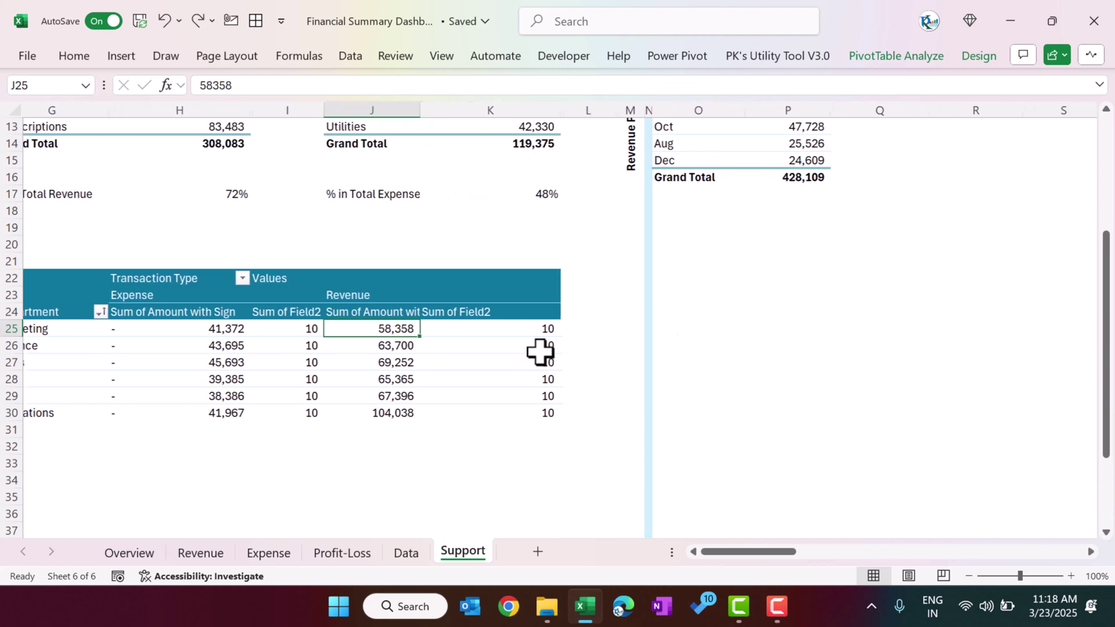
{"action": "left_click", "coordinate": [129, 553]}
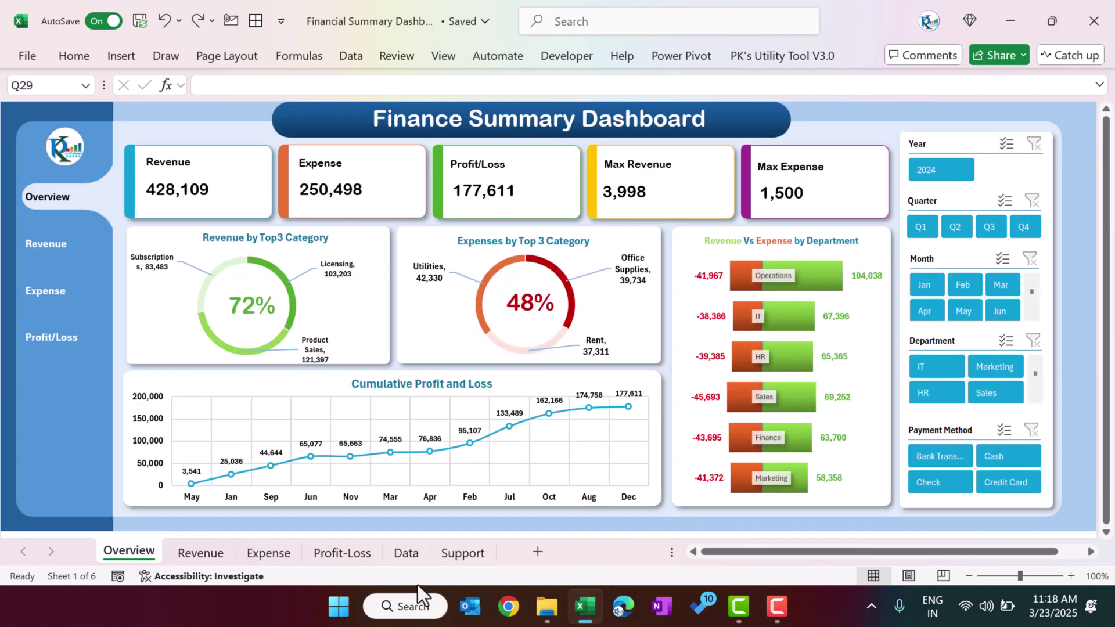
{"action": "left_click", "coordinate": [463, 553]}
{"action": "scroll", "coordinate": [326, 238], "scroll_direction": "left", "scroll_amount": 5}
{"action": "scroll", "coordinate": [356, 229], "scroll_direction": "up", "scroll_amount": 5}
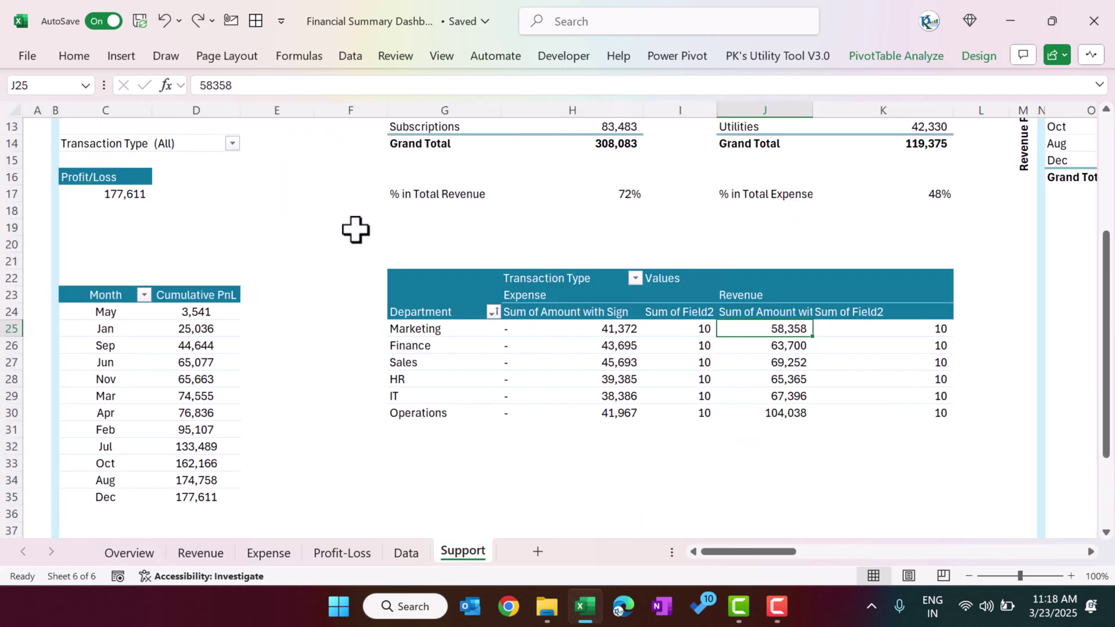
Review the Support sheet's Revenue Page pivot tables by Month, Category, Department and Responsible Person.
{"action": "scroll", "coordinate": [898, 349], "scroll_direction": "right", "scroll_amount": 6}
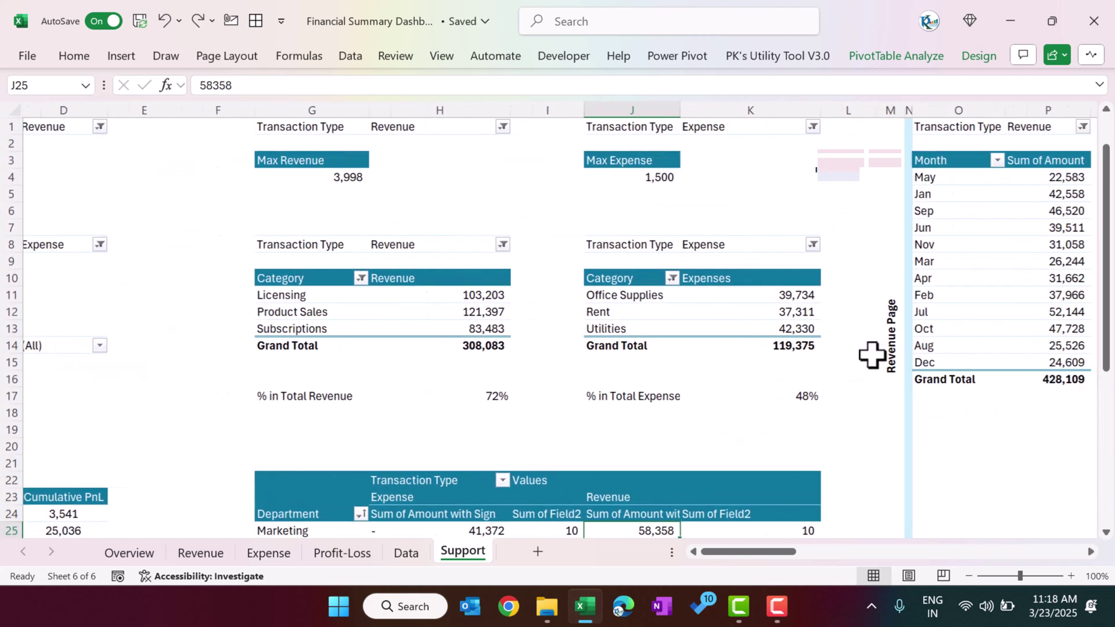
{"action": "left_click", "coordinate": [642, 334]}
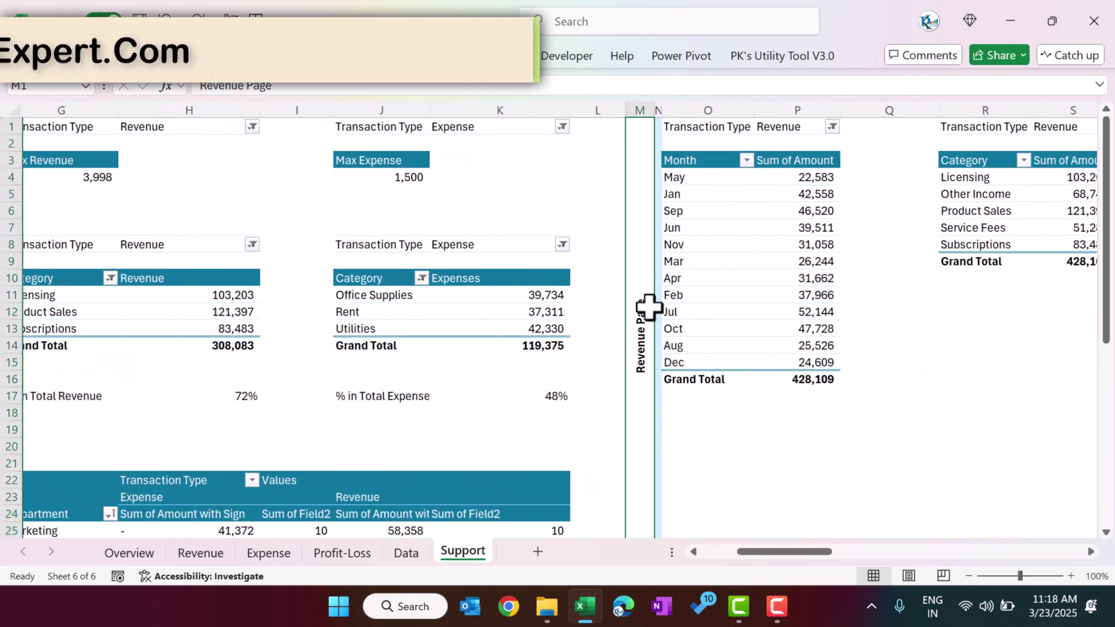
{"action": "scroll", "coordinate": [758, 331], "scroll_direction": "right", "scroll_amount": 2}
{"action": "scroll", "coordinate": [758, 331], "scroll_direction": "right", "scroll_amount": 4}
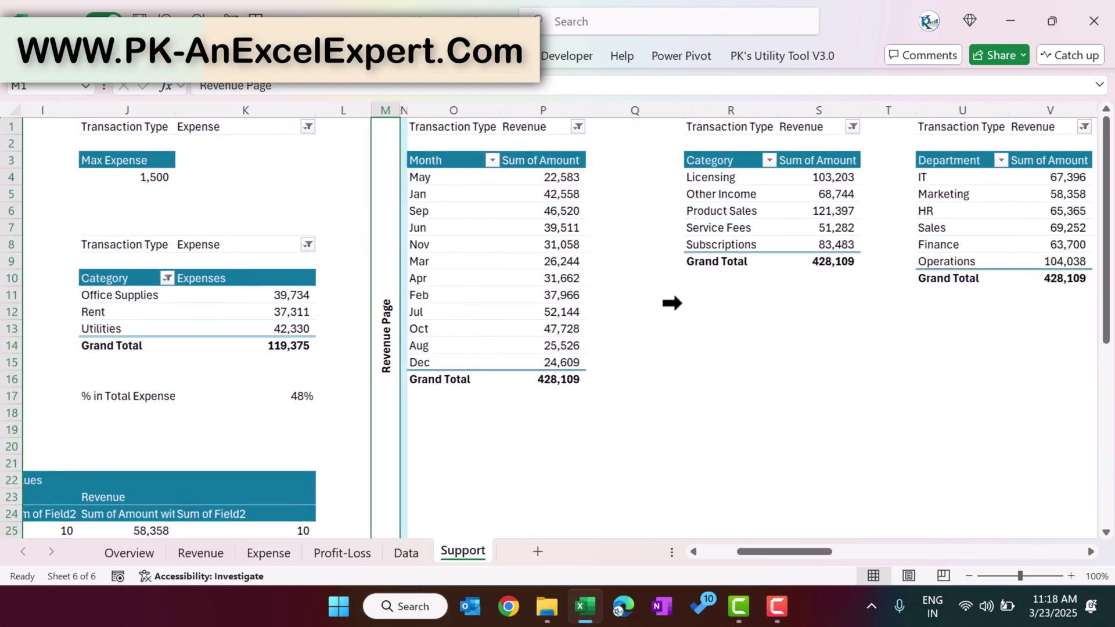
{"action": "left_click", "coordinate": [575, 295]}
{"action": "scroll", "coordinate": [549, 304], "scroll_direction": "right", "scroll_amount": 1}
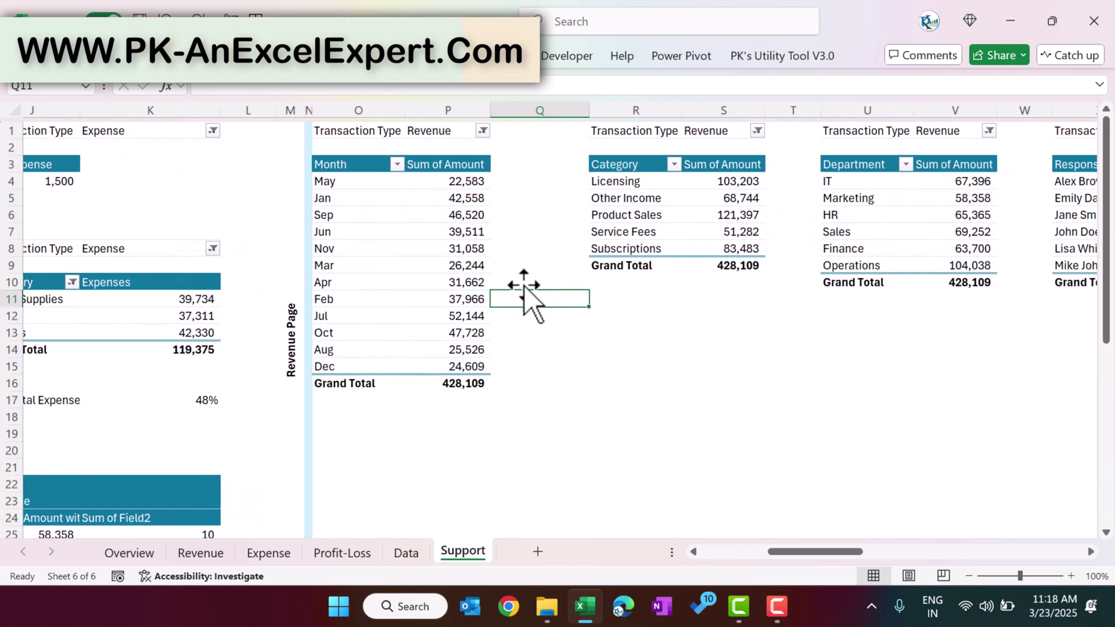
{"action": "left_click", "coordinate": [435, 210]}
{"action": "scroll", "coordinate": [500, 294], "scroll_direction": "right", "scroll_amount": 1}
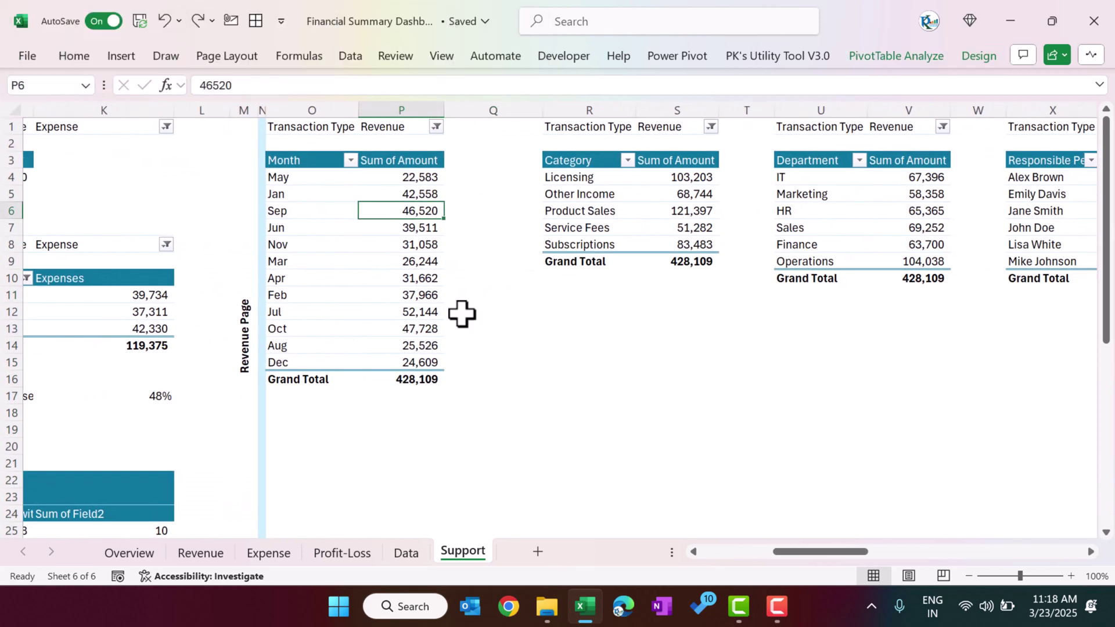
{"action": "scroll", "coordinate": [610, 302], "scroll_direction": "right", "scroll_amount": 2}
{"action": "scroll", "coordinate": [581, 255], "scroll_direction": "right", "scroll_amount": 1}
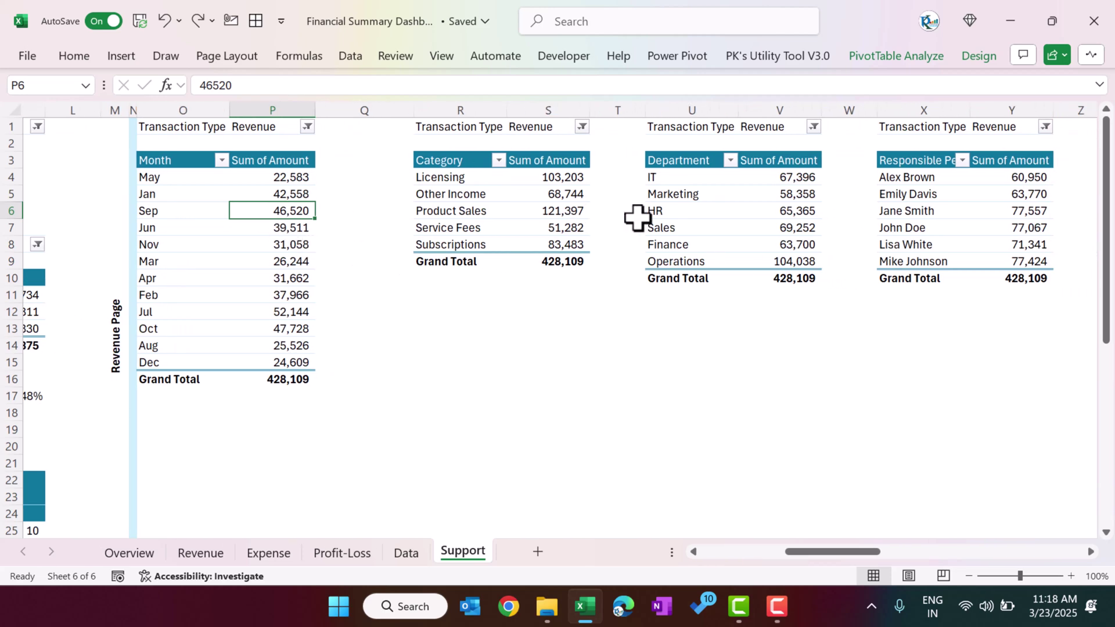
Check the field layout of the Revenue Page Month pivot table and the Transaction Type filters across that section's pivot tables.
{"action": "right_click", "coordinate": [289, 184]}
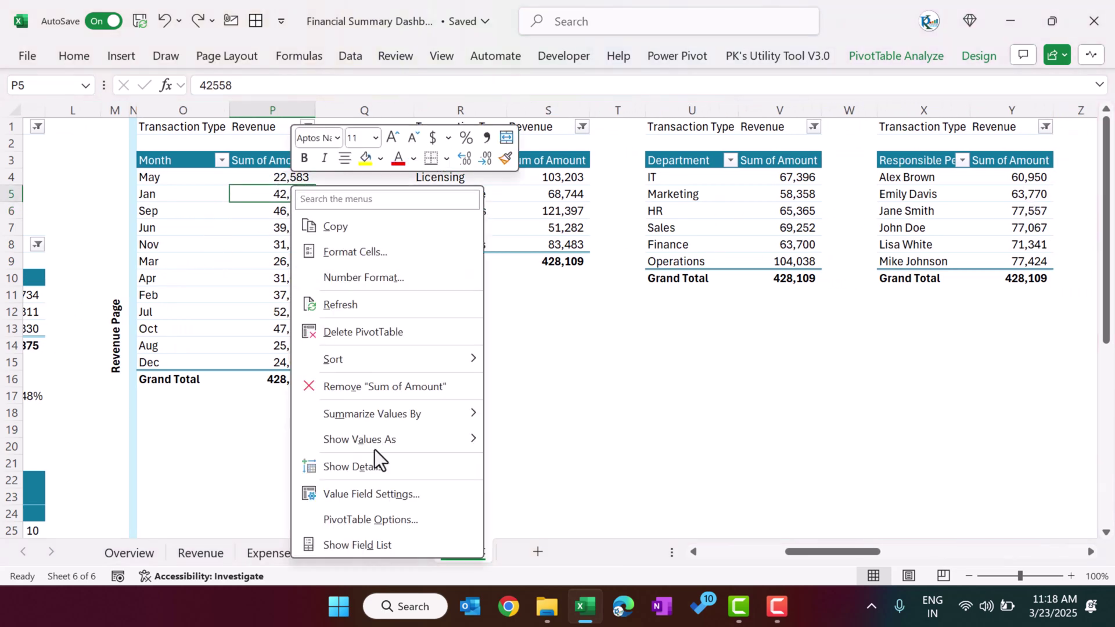
{"action": "left_click", "coordinate": [373, 543]}
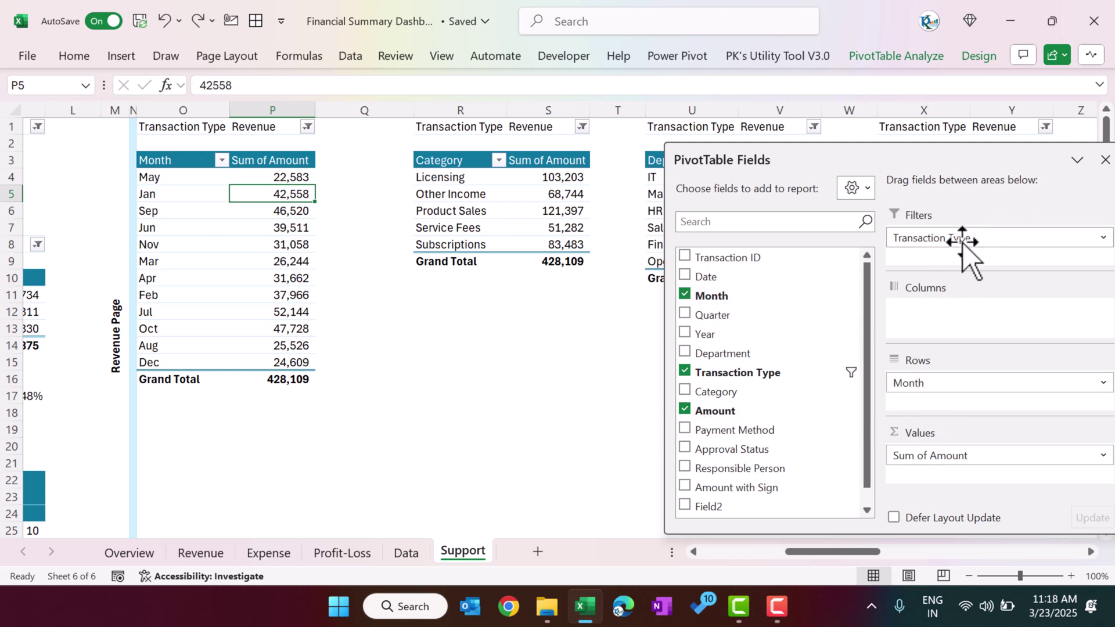
{"action": "left_click", "coordinate": [1105, 159]}
{"action": "left_click_drag", "start_coordinate": [268, 124], "coordinate": [1013, 128]}
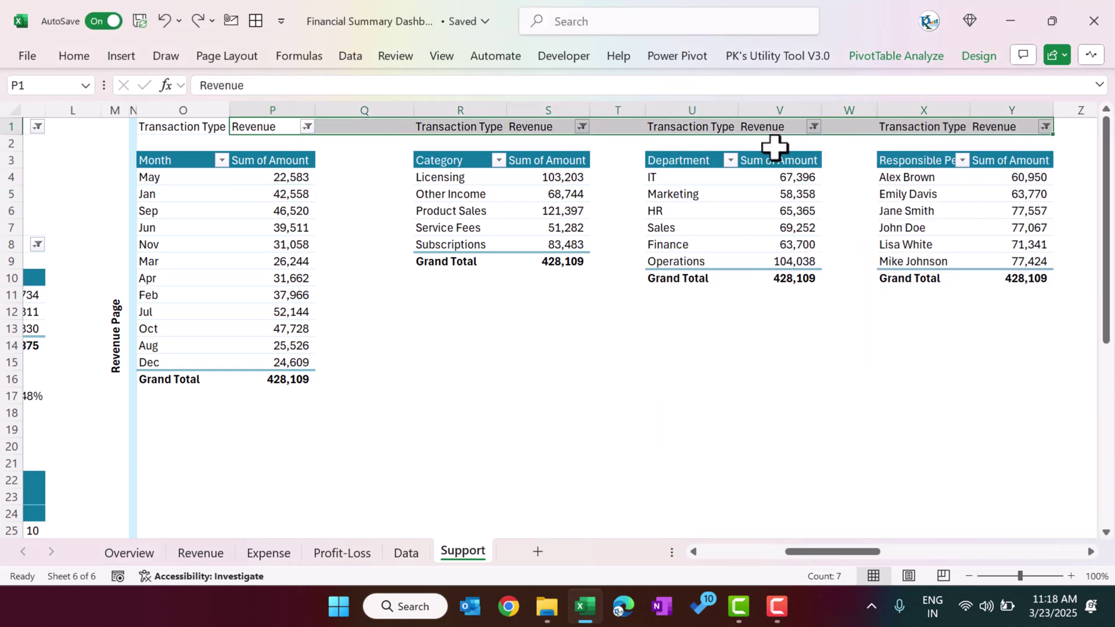
{"action": "left_click", "coordinate": [304, 128]}
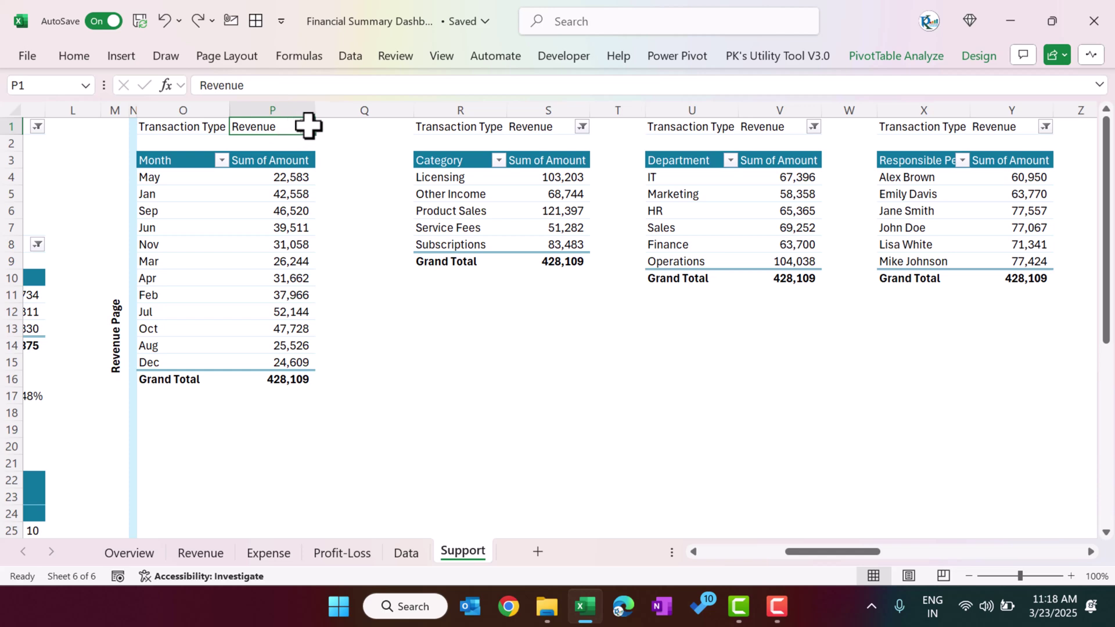
{"action": "left_click", "coordinate": [360, 160]}
{"action": "left_click", "coordinate": [113, 324]}
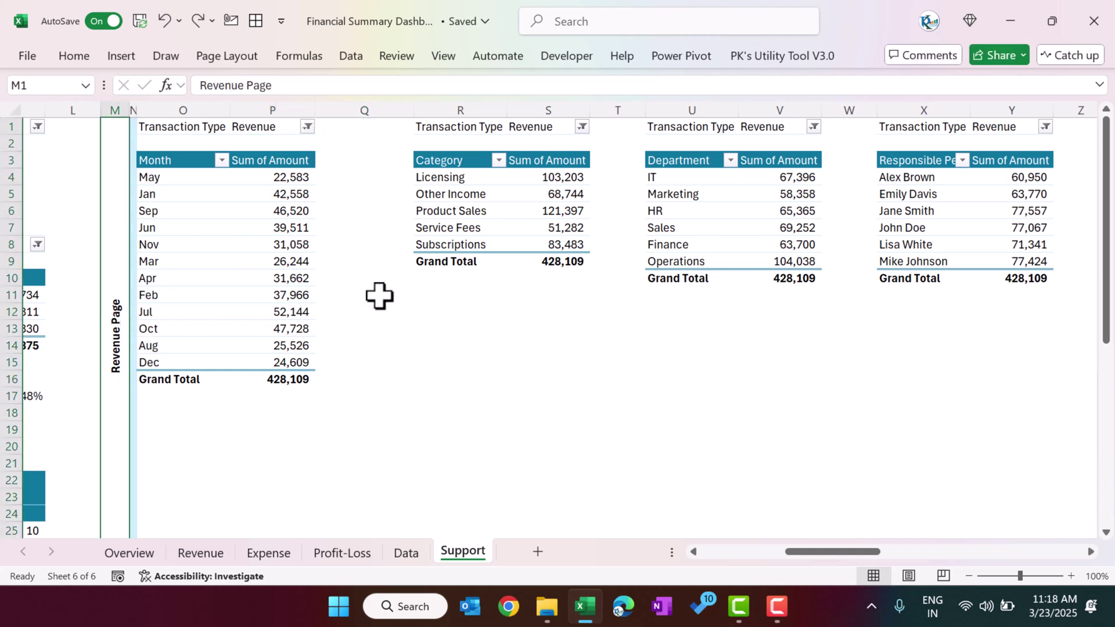
Review the Support sheet's Expense Page pivot tables by Month, Category, Department and Responsible Person.
{"action": "scroll", "coordinate": [610, 294], "scroll_direction": "right", "scroll_amount": 10}
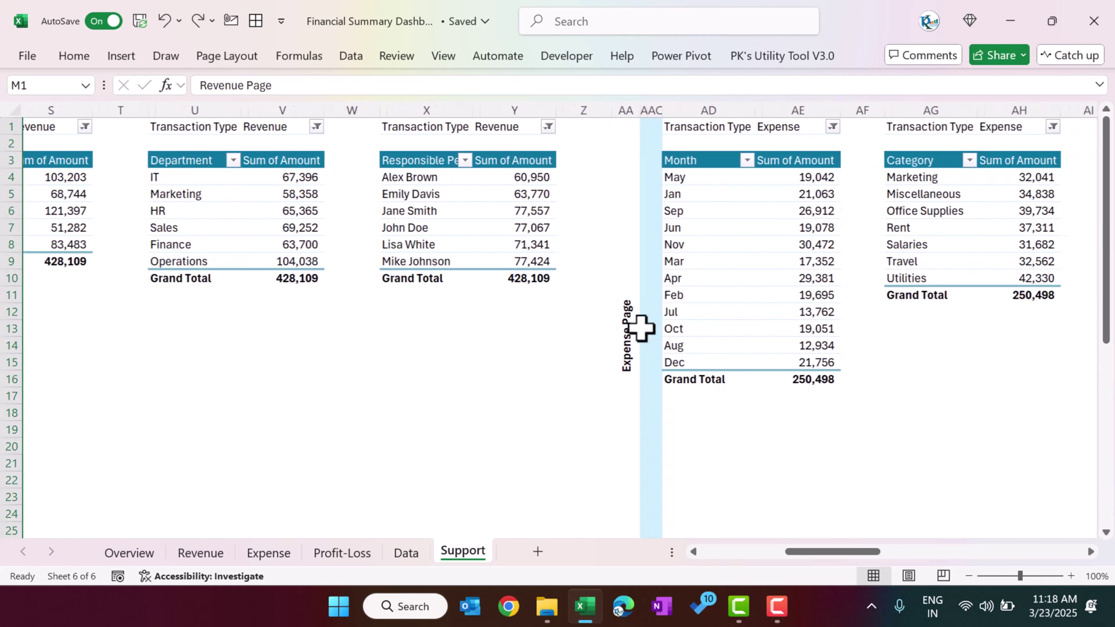
{"action": "key", "text": "Right"}
{"action": "key", "text": "Right"}
{"action": "key", "text": "Right"}
{"action": "key", "text": "Right"}
{"action": "key", "text": "Right"}
{"action": "key", "text": "Right"}
{"action": "scroll", "coordinate": [727, 275], "scroll_direction": "right", "scroll_amount": 3}
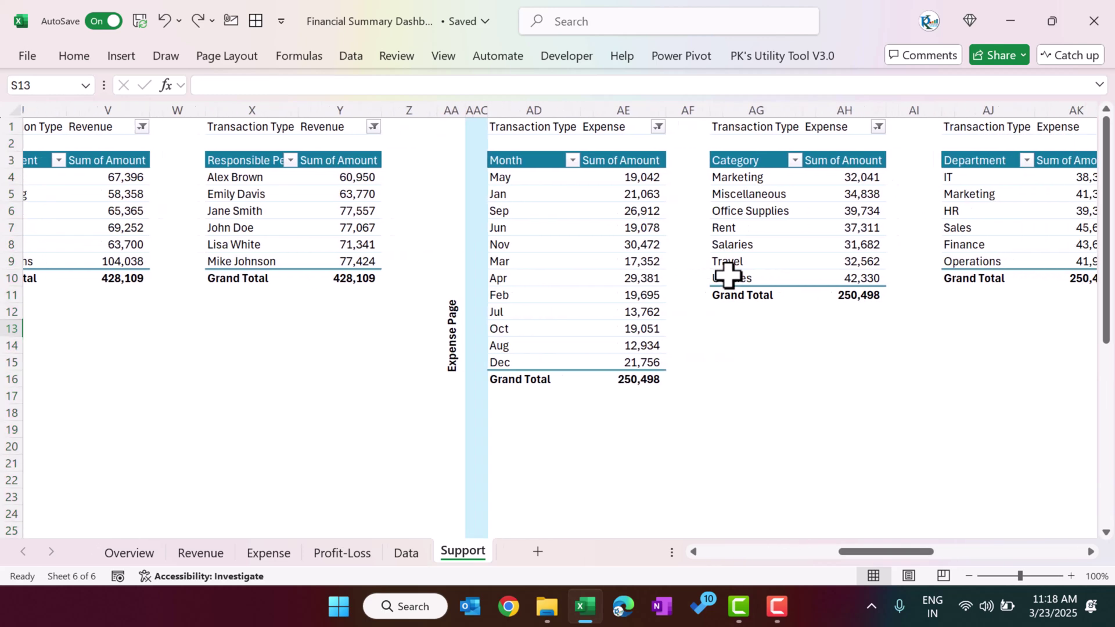
{"action": "scroll", "coordinate": [608, 201], "scroll_direction": "right", "scroll_amount": 4}
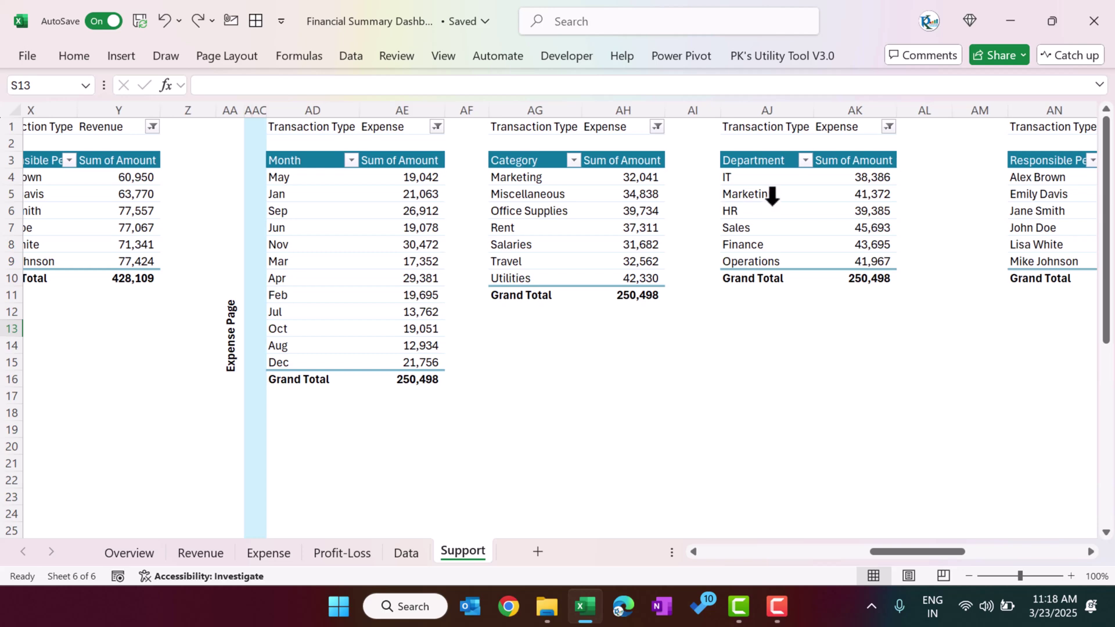
{"action": "scroll", "coordinate": [771, 197], "scroll_direction": "right", "scroll_amount": 6}
{"action": "scroll", "coordinate": [818, 195], "scroll_direction": "right", "scroll_amount": 3}
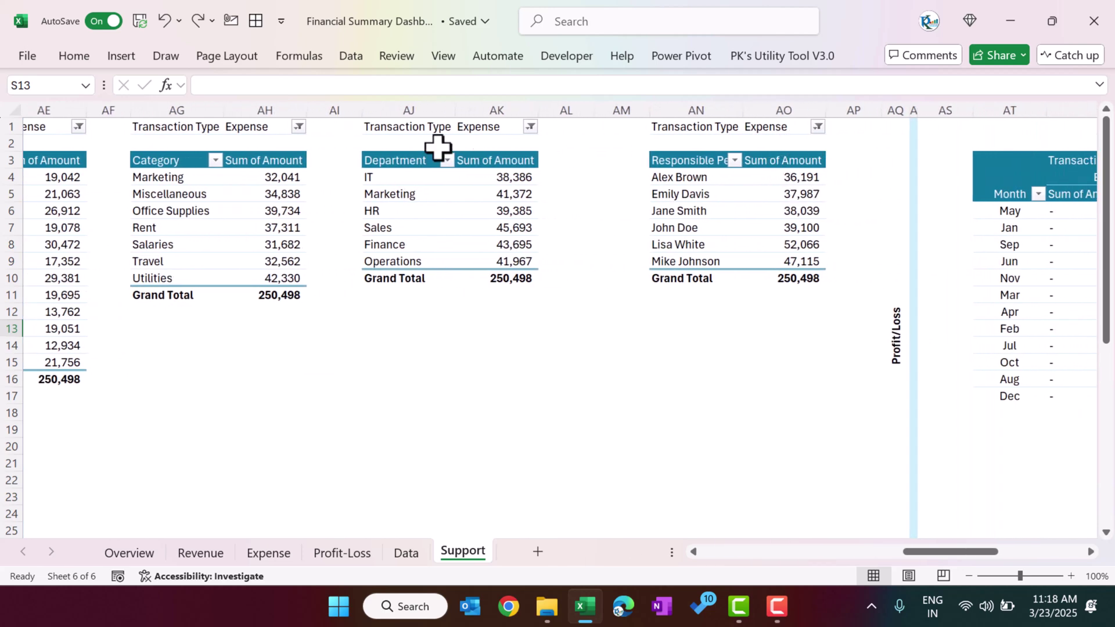
Examine the monthly Expense amounts with sign in the Profit/Loss section's Month by Transaction Type pivot table.
{"action": "scroll", "coordinate": [856, 231], "scroll_direction": "right", "scroll_amount": 6}
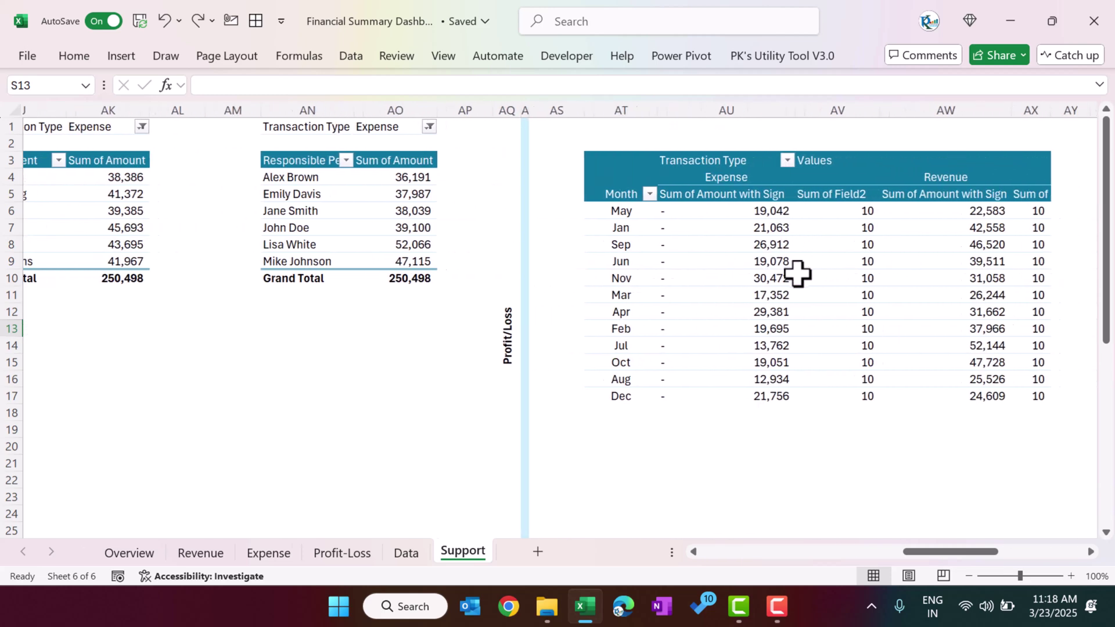
{"action": "left_click", "coordinate": [934, 313]}
{"action": "left_click_drag", "start_coordinate": [771, 213], "coordinate": [764, 328]}
{"action": "left_click_drag", "start_coordinate": [662, 210], "coordinate": [672, 294]}
{"action": "scroll", "coordinate": [837, 276], "scroll_direction": "right", "scroll_amount": 2}
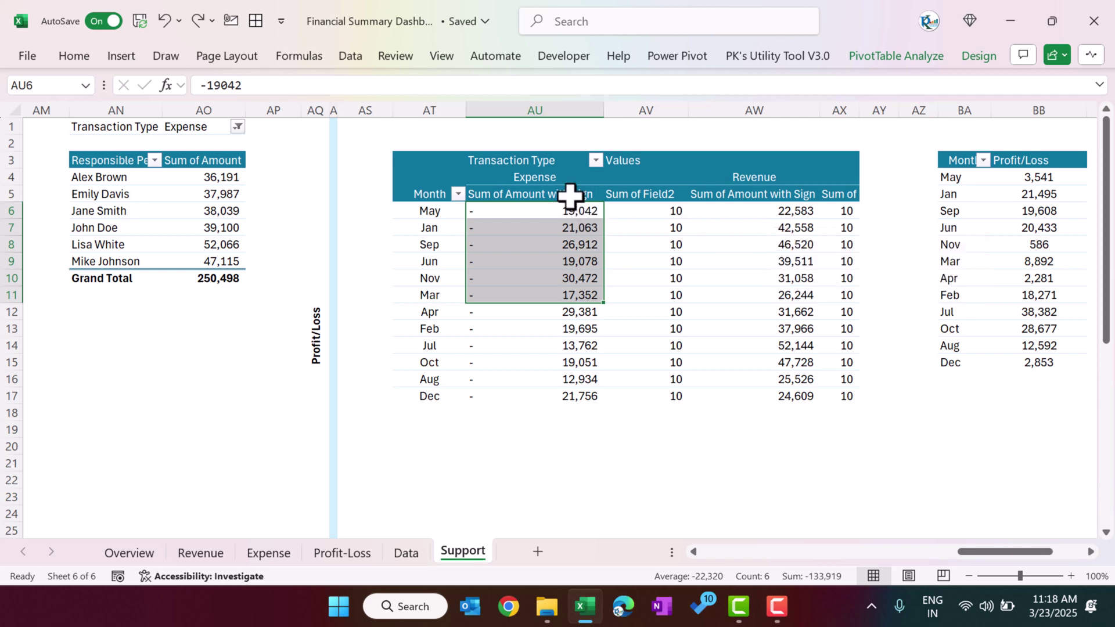
Examine the Profit/Loss values by month in the neighbouring Month pivot table, selecting BB4:BB8.
{"action": "scroll", "coordinate": [740, 264], "scroll_direction": "right", "scroll_amount": 2}
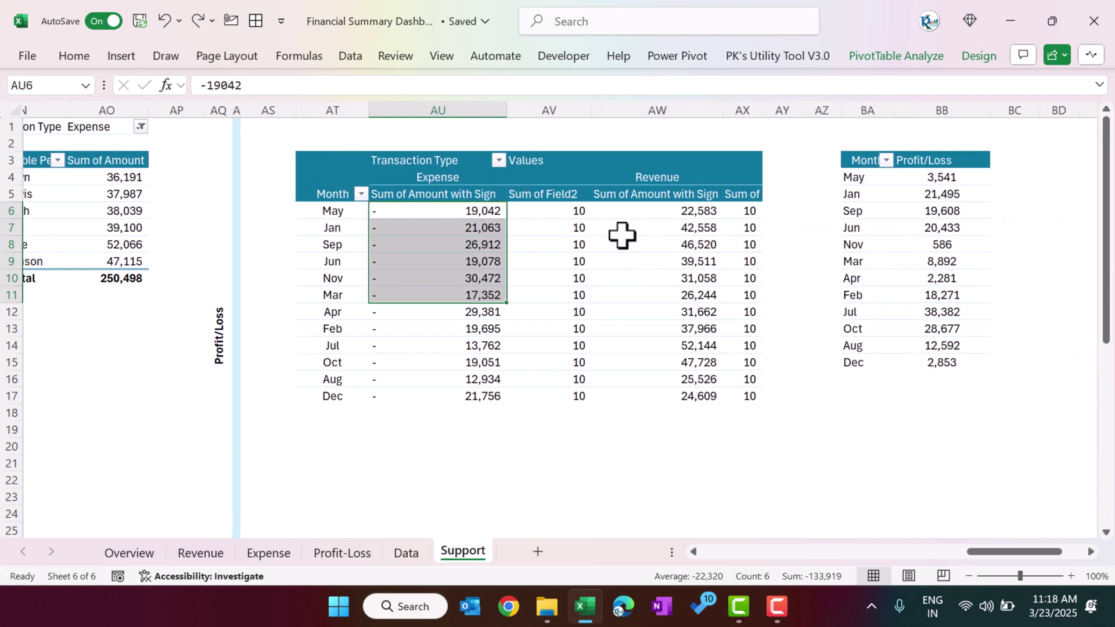
{"action": "scroll", "coordinate": [590, 273], "scroll_direction": "right", "scroll_amount": 3}
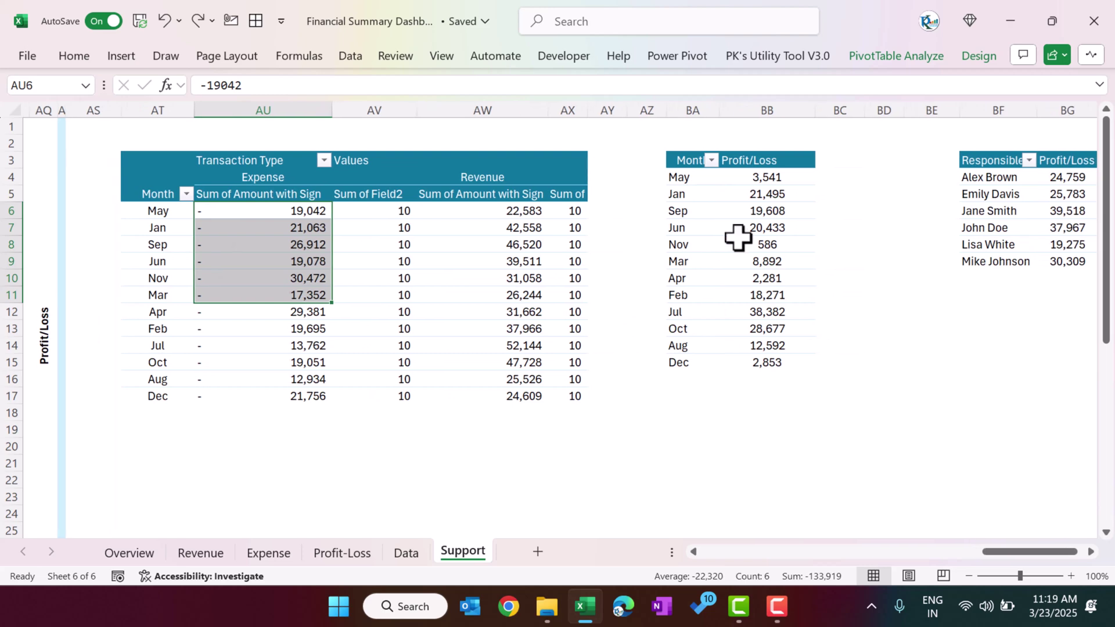
{"action": "left_click_drag", "start_coordinate": [770, 184], "coordinate": [746, 249]}
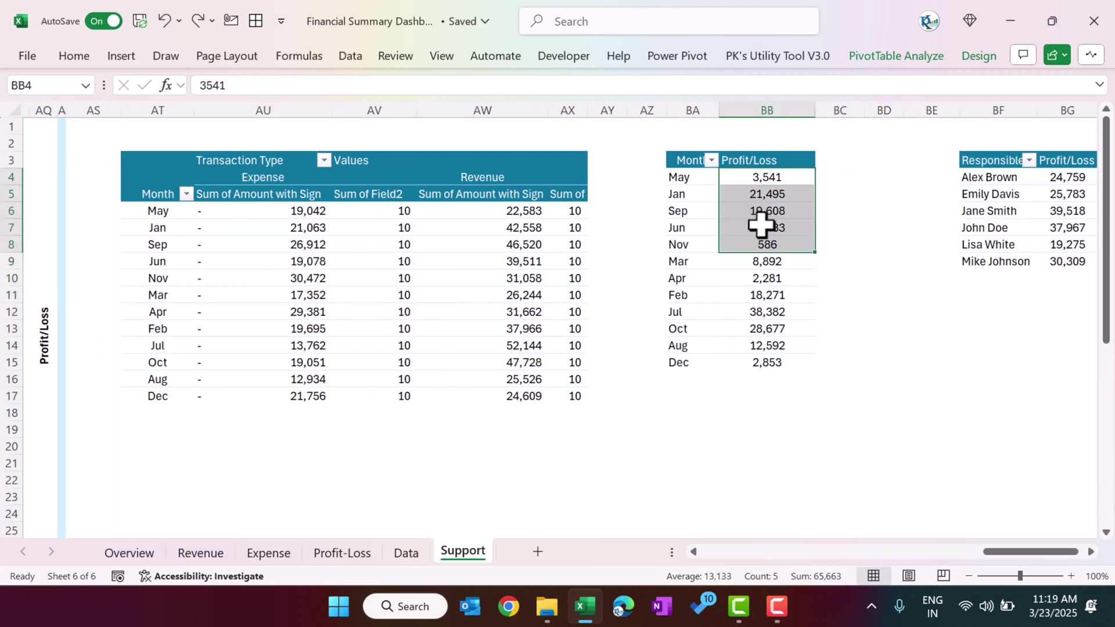
Check the field layout of the Profit/Loss section's Month pivot table, then close the field list.
{"action": "right_click", "coordinate": [779, 202]}
{"action": "left_click", "coordinate": [812, 561]}
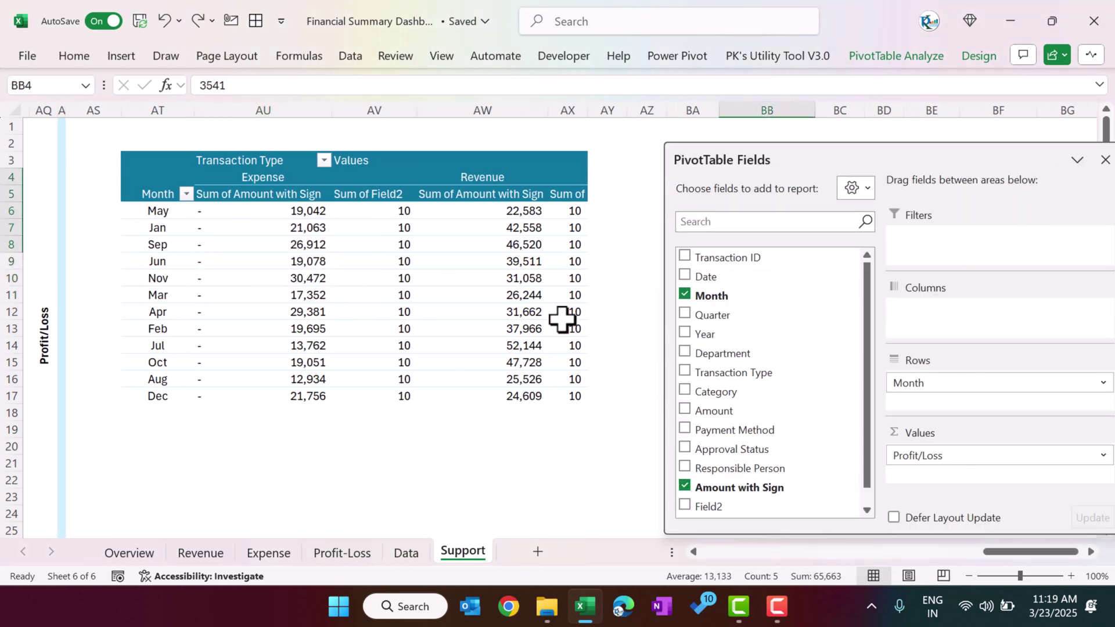
{"action": "left_click_drag", "start_coordinate": [924, 165], "coordinate": [607, 152]}
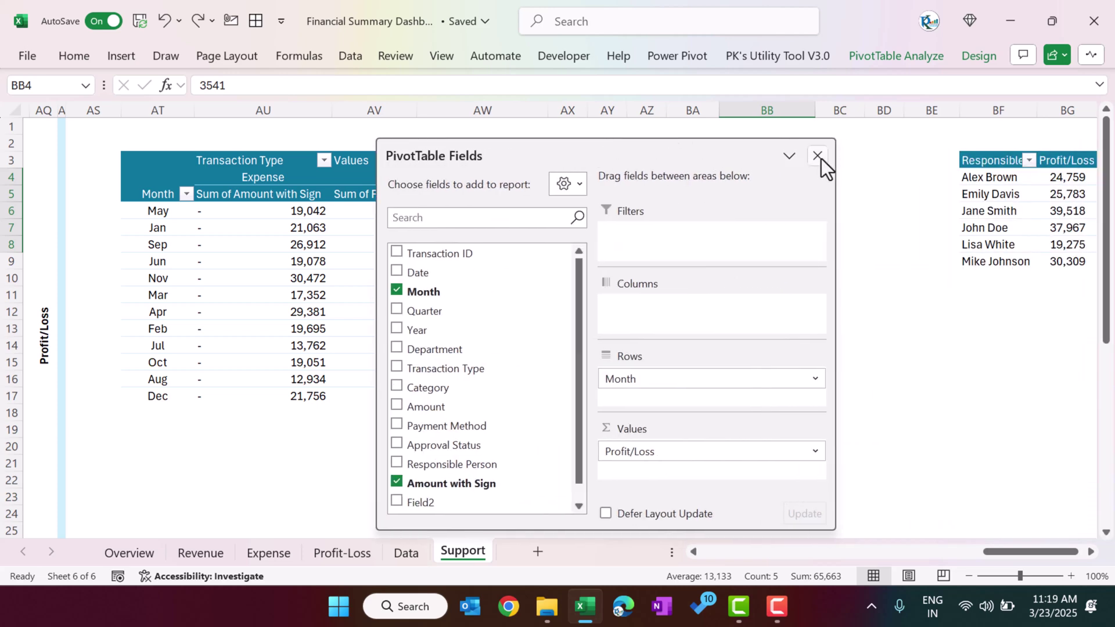
{"action": "left_click", "coordinate": [819, 157]}
{"action": "left_click", "coordinate": [775, 177]}
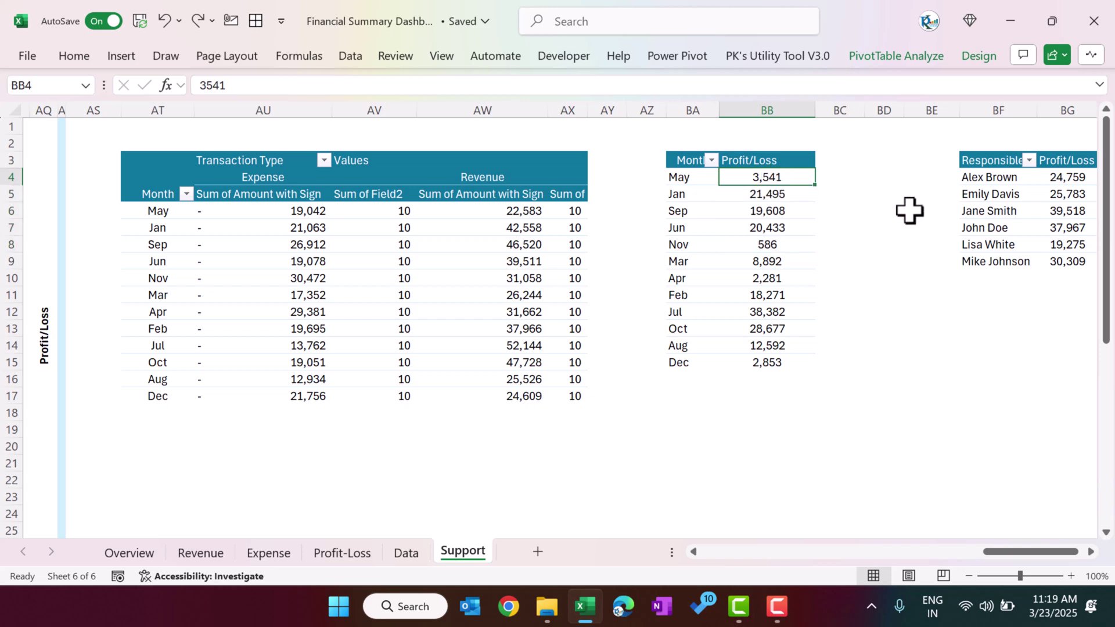
Examine the Profit/Loss by Responsible Person pivot table on the Support sheet.
{"action": "scroll", "coordinate": [911, 211], "scroll_direction": "right", "scroll_amount": 3}
{"action": "left_click_drag", "start_coordinate": [851, 183], "coordinate": [864, 246]}
{"action": "left_click", "coordinate": [771, 160]}
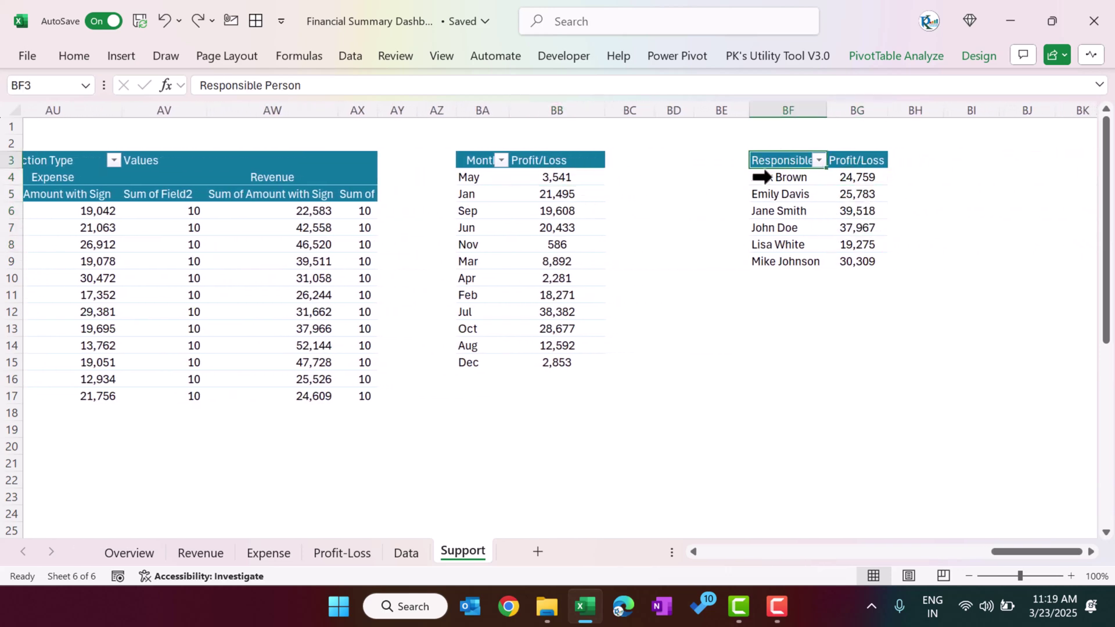
Return to the Overview sheet and look at the sheet protection options for the dashboard.
{"action": "scroll", "coordinate": [629, 341], "scroll_direction": "left", "scroll_amount": 10}
{"action": "scroll", "coordinate": [633, 341], "scroll_direction": "left", "scroll_amount": 20}
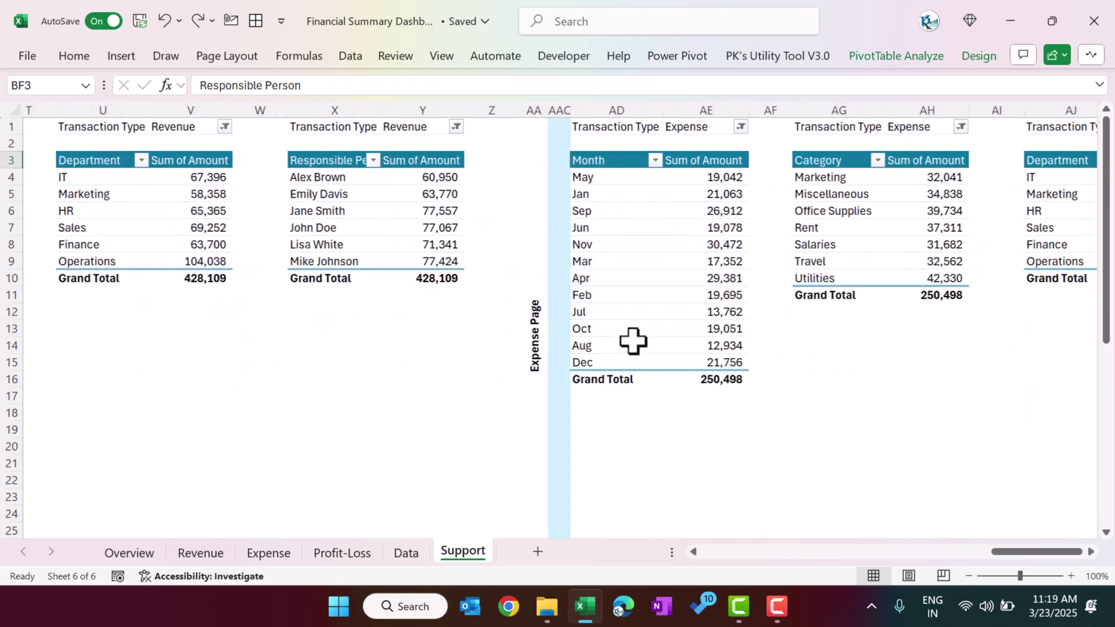
{"action": "scroll", "coordinate": [546, 296], "scroll_direction": "left", "scroll_amount": 3}
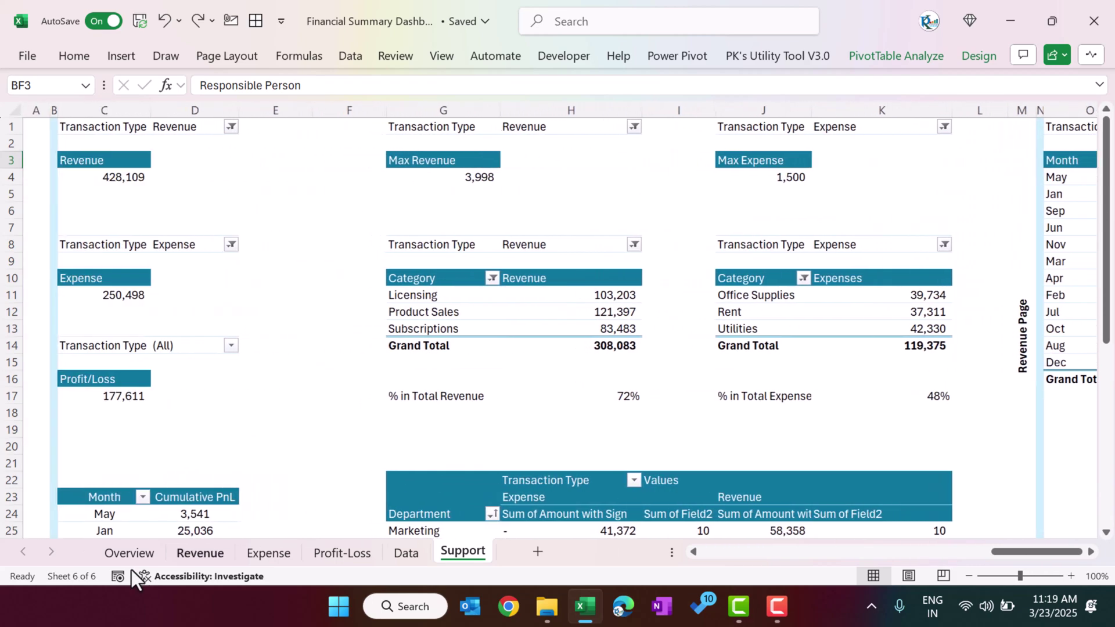
{"action": "left_click", "coordinate": [134, 554]}
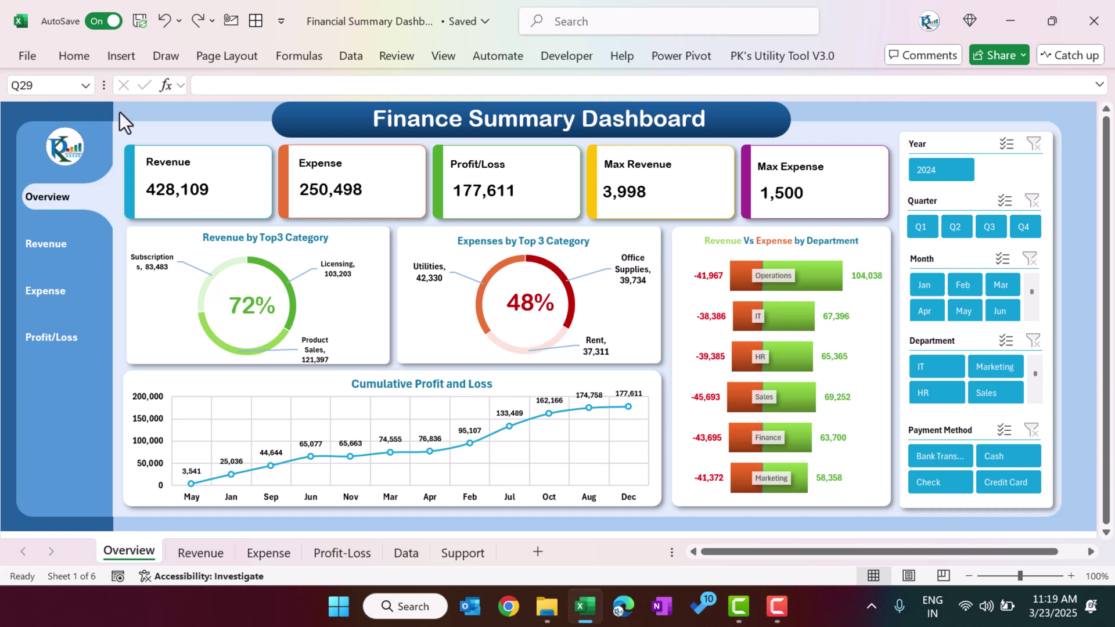
{"action": "scroll", "coordinate": [1091, 323], "scroll_direction": "down", "scroll_amount": 2}
{"action": "scroll", "coordinate": [1074, 305], "scroll_direction": "up", "scroll_amount": 2}
{"action": "left_click", "coordinate": [385, 58]}
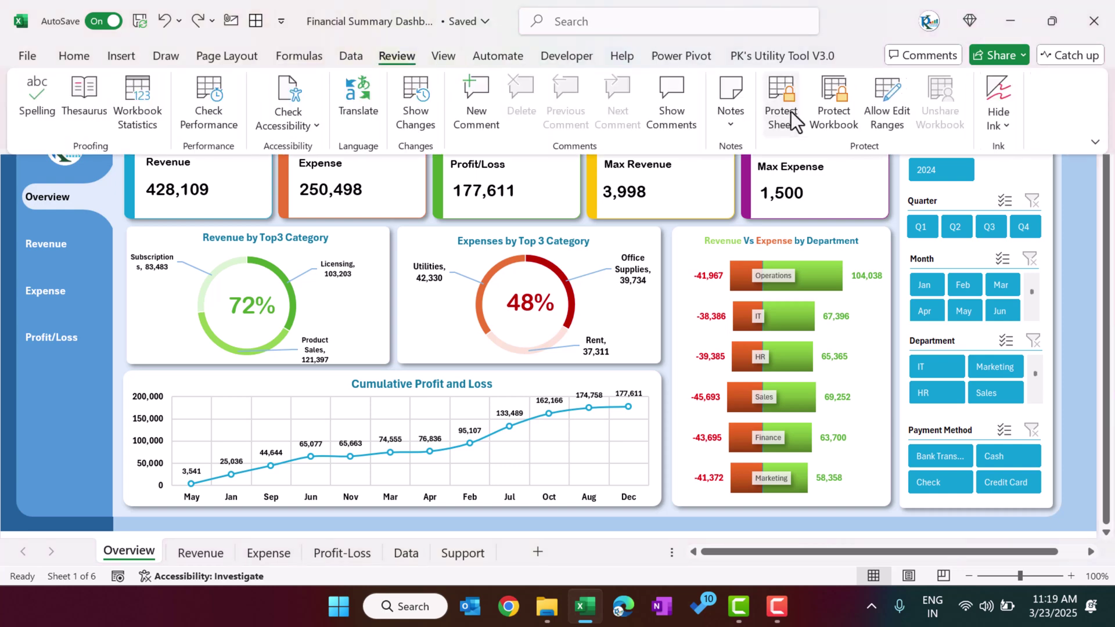
{"action": "left_click", "coordinate": [1084, 242]}
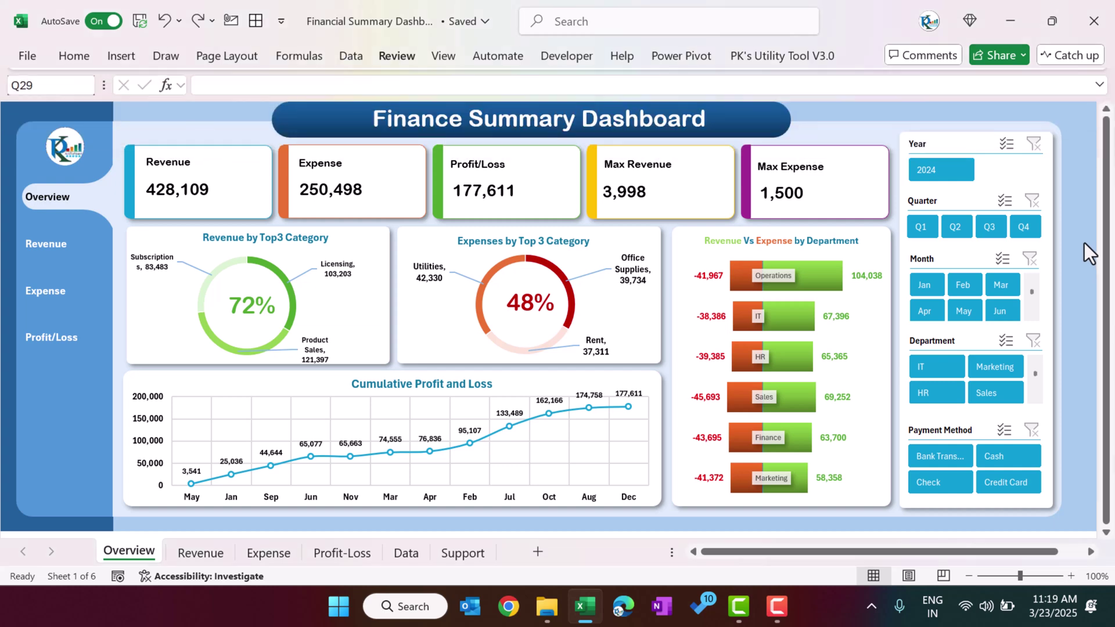
Try shifting the dashboard's light background rectangle, the side menu panel and the Overview highlight shape.
{"action": "left_click", "coordinate": [124, 142]}
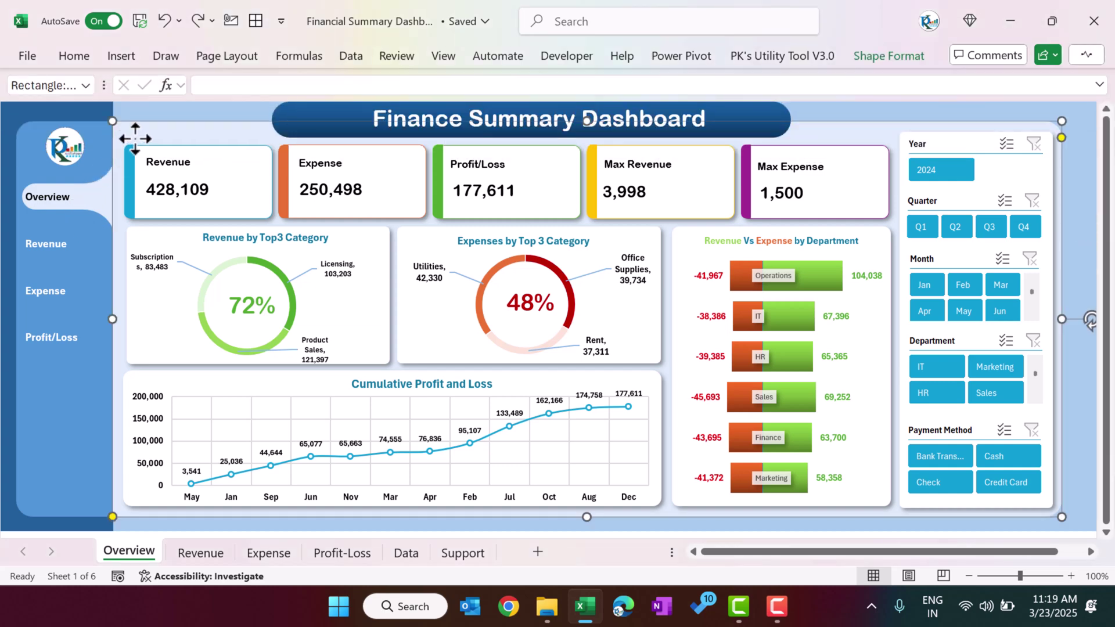
{"action": "left_click_drag", "start_coordinate": [303, 194], "coordinate": [165, 120]}
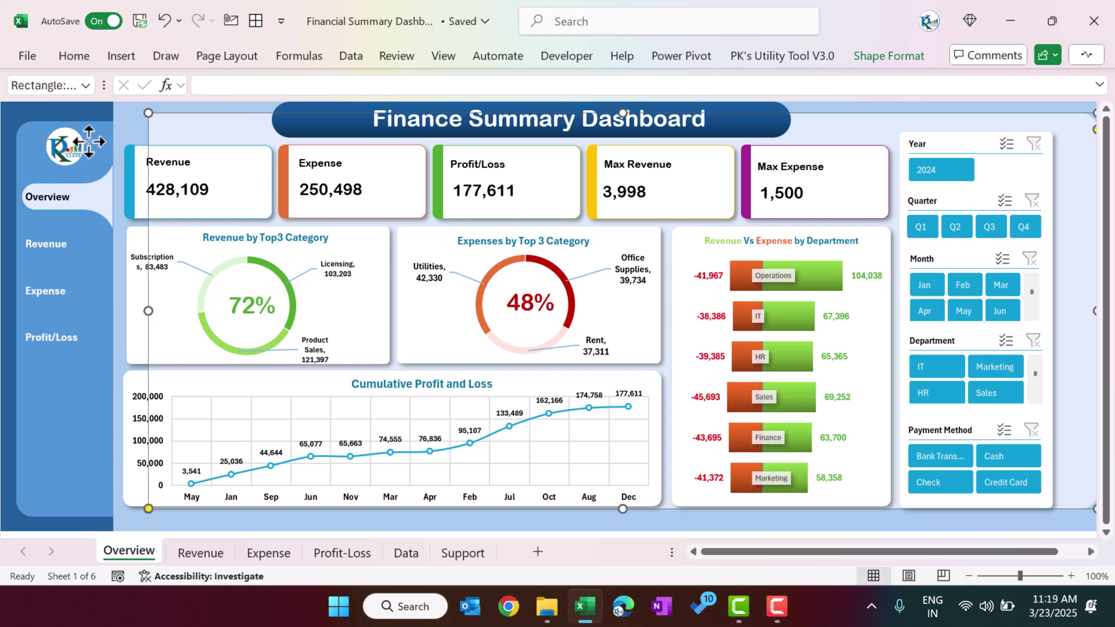
{"action": "left_click", "coordinate": [118, 208]}
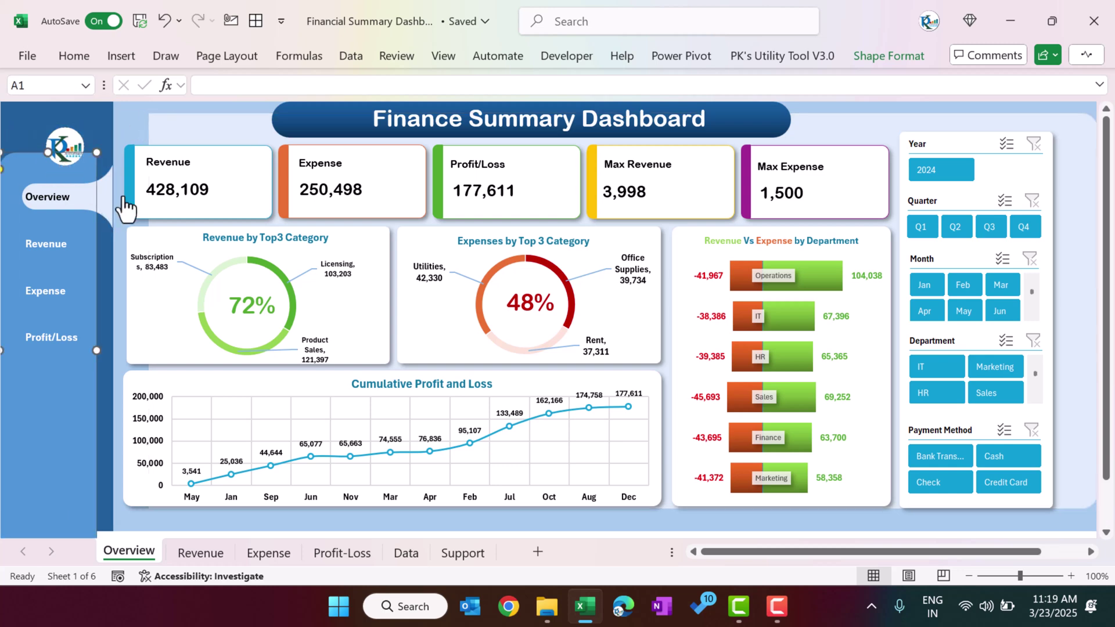
{"action": "left_click", "coordinate": [107, 219]}
{"action": "right_click", "coordinate": [108, 219]}
{"action": "key", "text": "Escape"}
{"action": "left_click", "coordinate": [110, 220]}
{"action": "left_click_drag", "start_coordinate": [110, 221], "coordinate": [137, 220]}
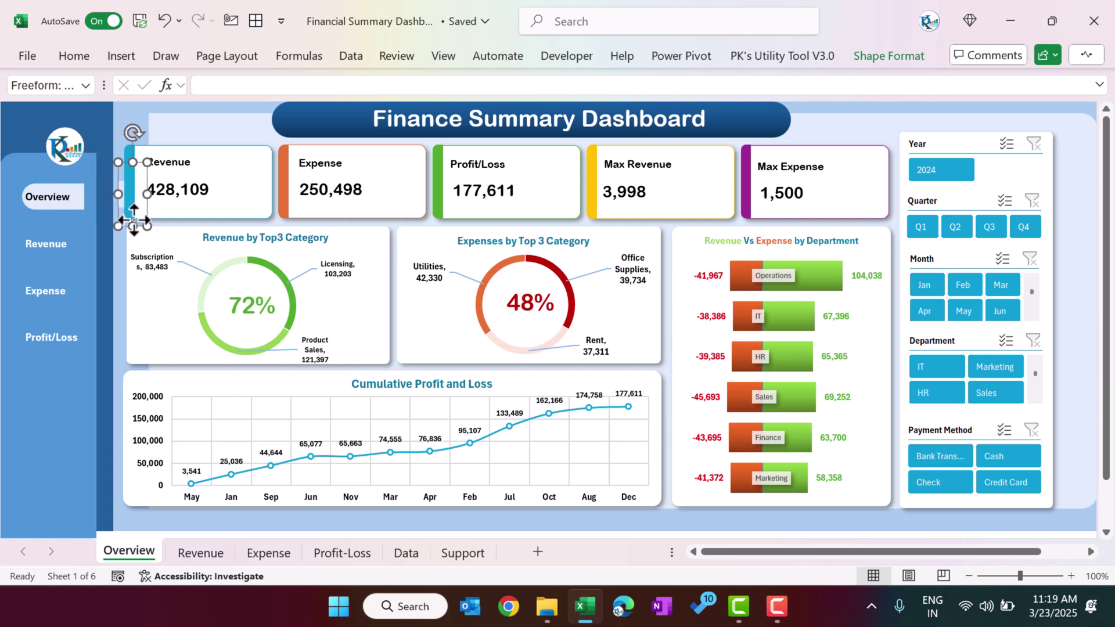
Try moving the Overview menu label slightly down, then restore the side menu shapes.
{"action": "right_click", "coordinate": [84, 221]}
{"action": "left_click", "coordinate": [88, 210]}
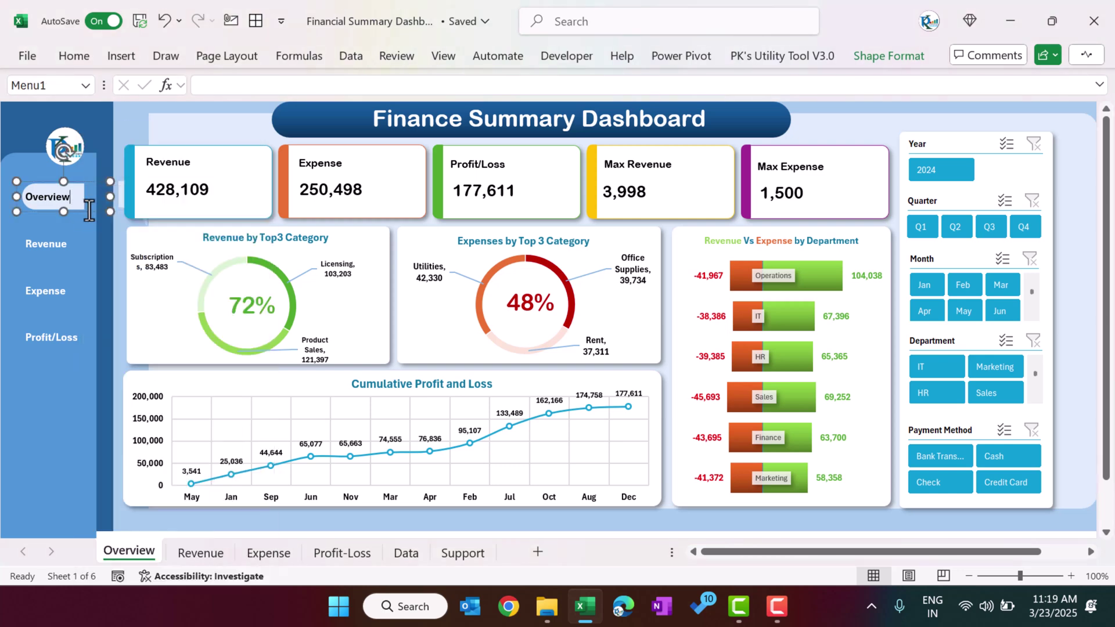
{"action": "left_click", "coordinate": [97, 222]}
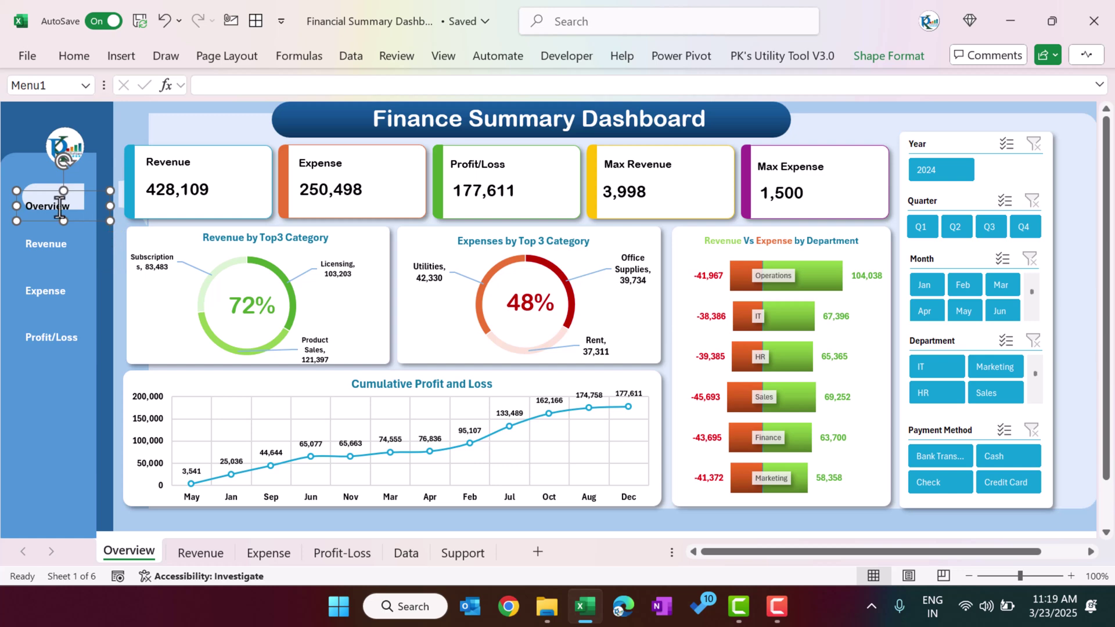
{"action": "left_click", "coordinate": [104, 230]}
{"action": "left_click", "coordinate": [102, 247]}
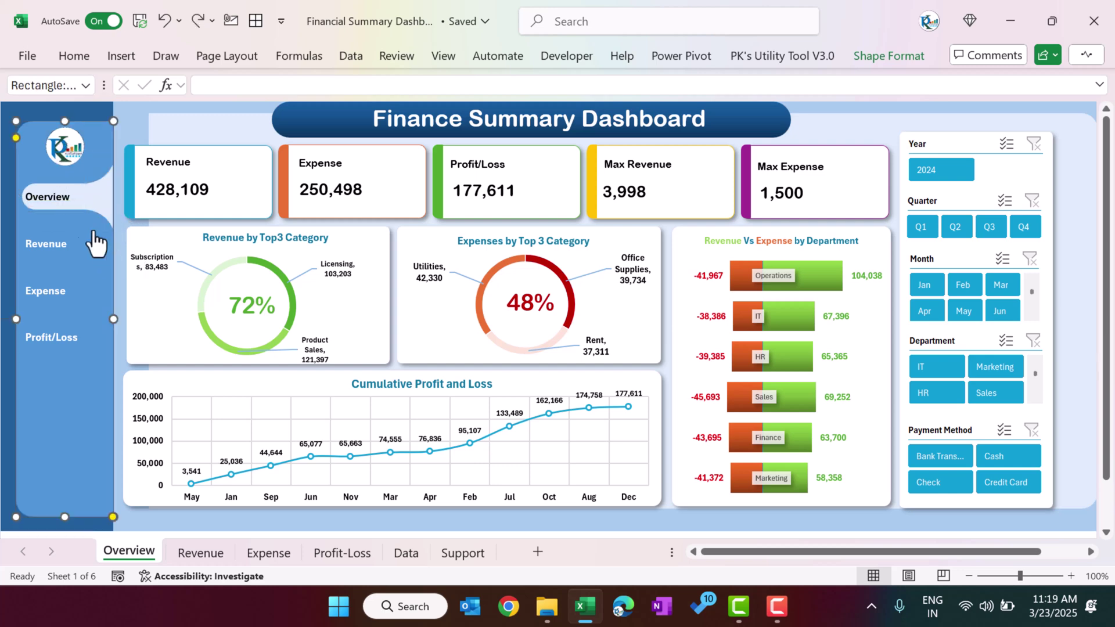
Inspect the Revenue menu label's hyperlink target in the document, leave it unchanged and deselect the shape.
{"action": "right_click", "coordinate": [61, 205]}
{"action": "key", "text": "Escape"}
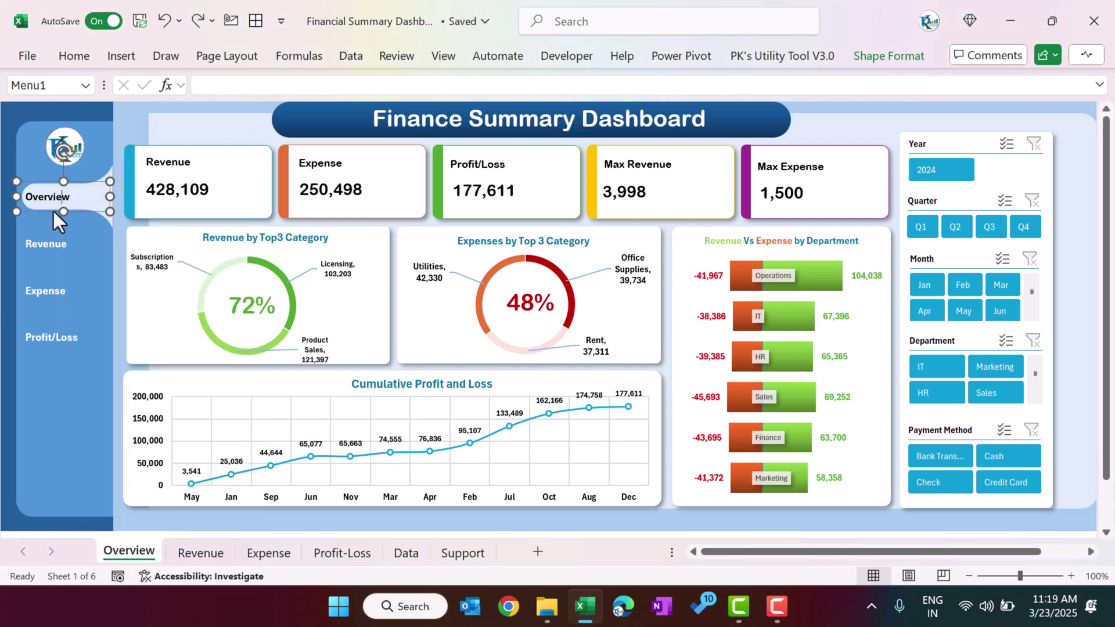
{"action": "left_click", "coordinate": [51, 250]}
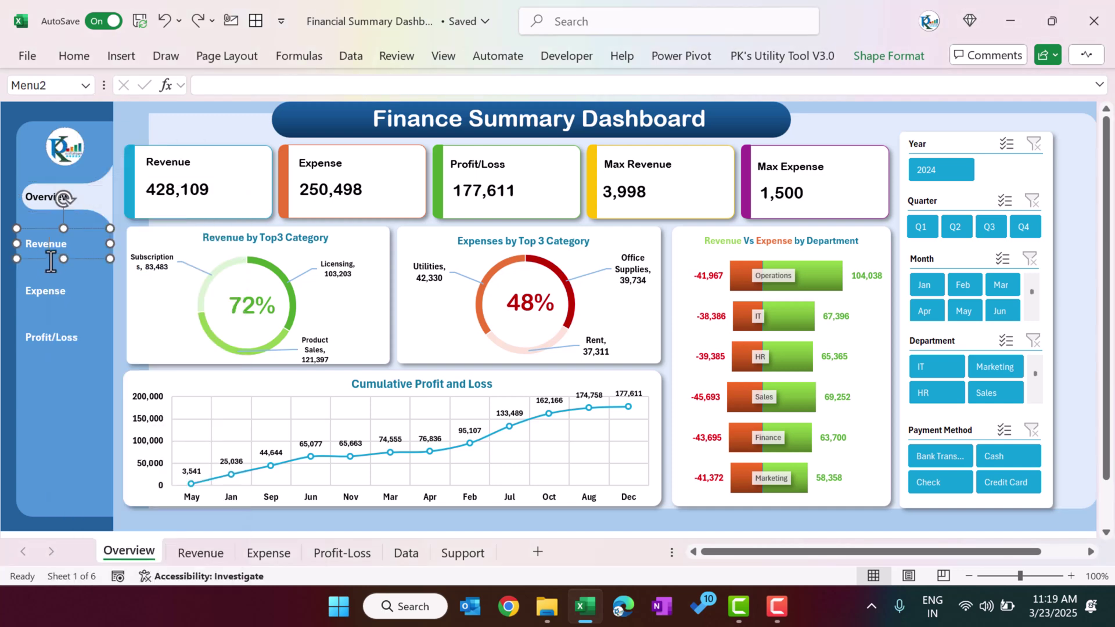
{"action": "right_click", "coordinate": [51, 261]}
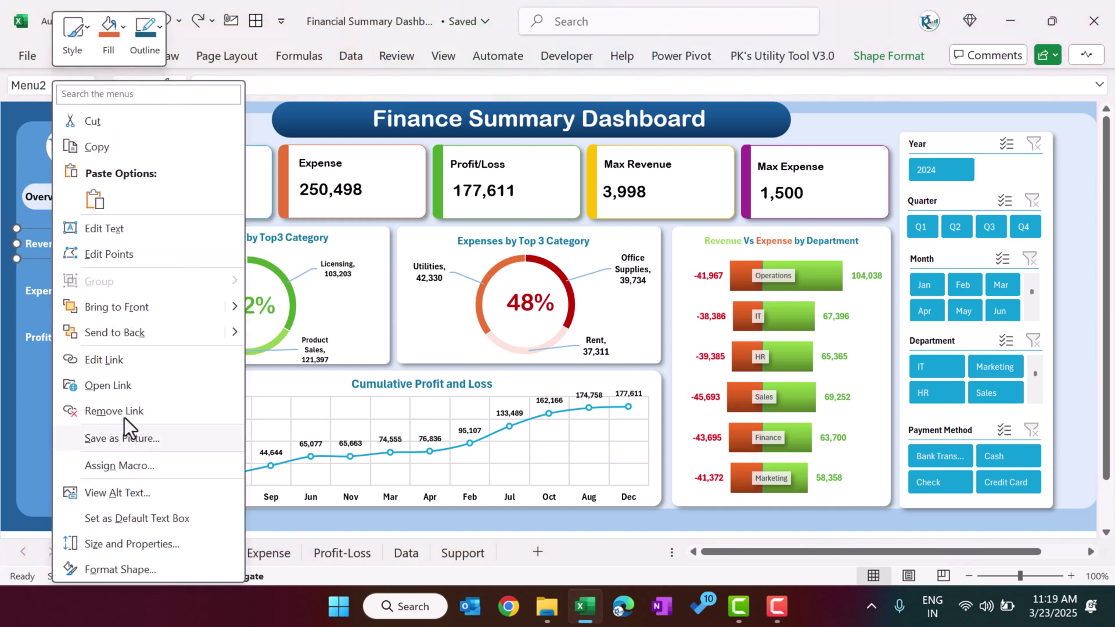
{"action": "left_click", "coordinate": [127, 361]}
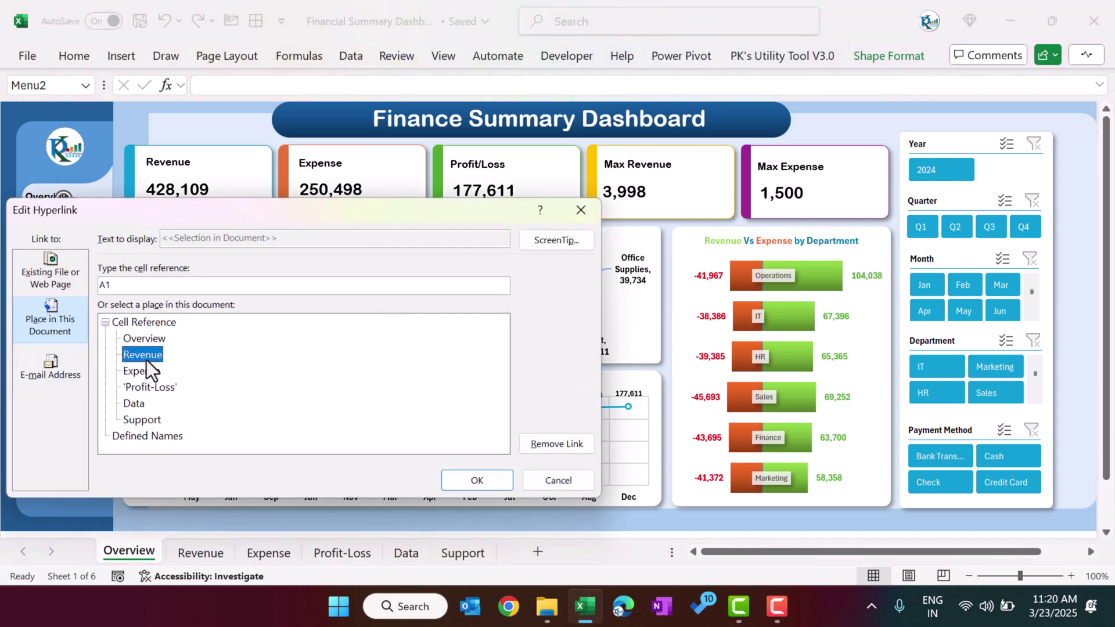
{"action": "left_click", "coordinate": [579, 212]}
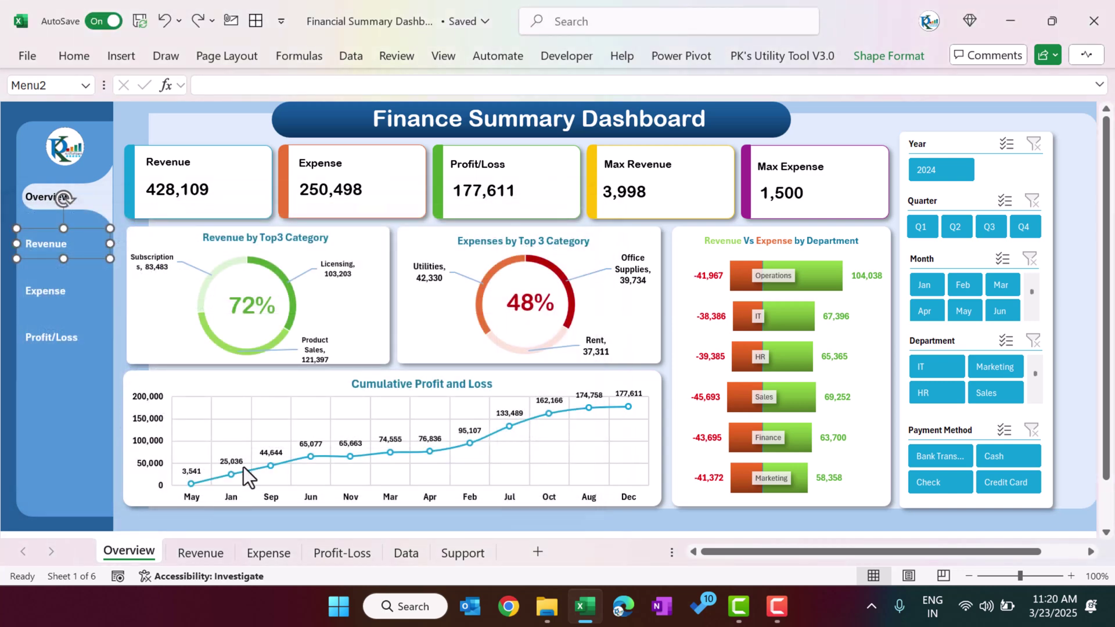
{"action": "scroll", "coordinate": [243, 448], "scroll_direction": "down", "scroll_amount": 1}
{"action": "left_click", "coordinate": [235, 514]}
{"action": "scroll", "coordinate": [226, 488], "scroll_direction": "up", "scroll_amount": 1}
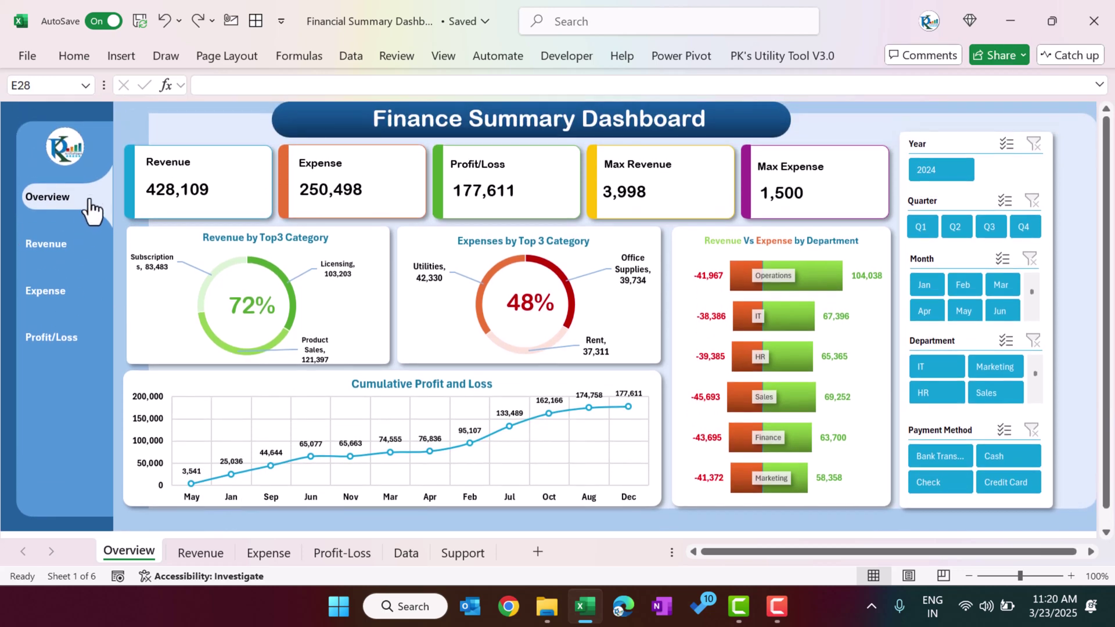
Select the title header shape and move the light background rectangle back against the side menu panel.
{"action": "left_click", "coordinate": [775, 136]}
{"action": "left_click", "coordinate": [667, 122]}
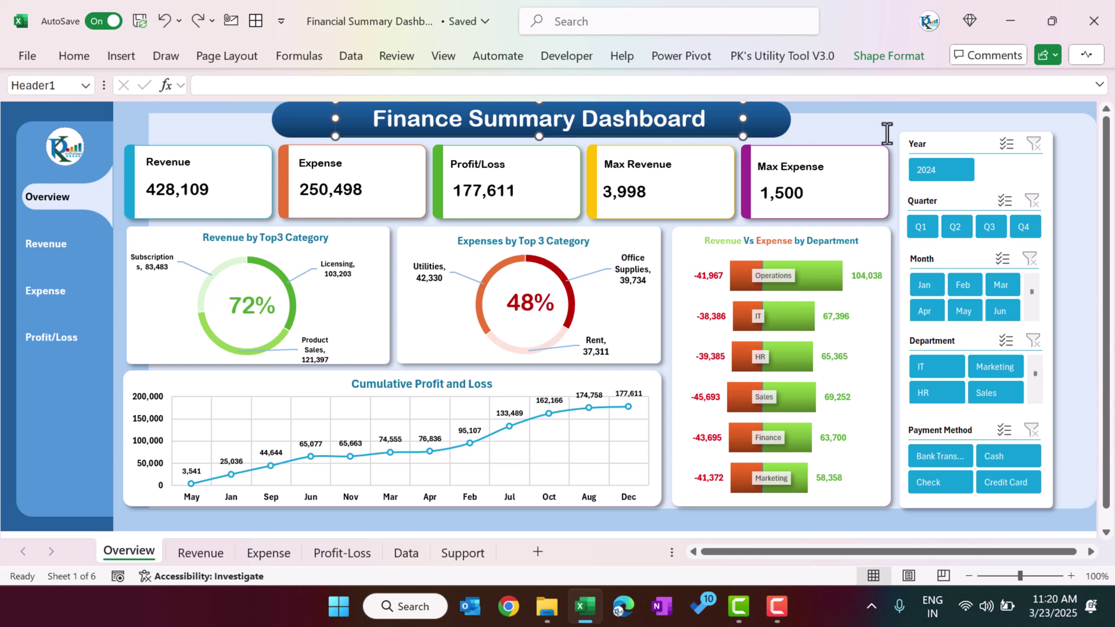
{"action": "left_click", "coordinate": [219, 112]}
{"action": "left_click_drag", "start_coordinate": [214, 117], "coordinate": [186, 132]}
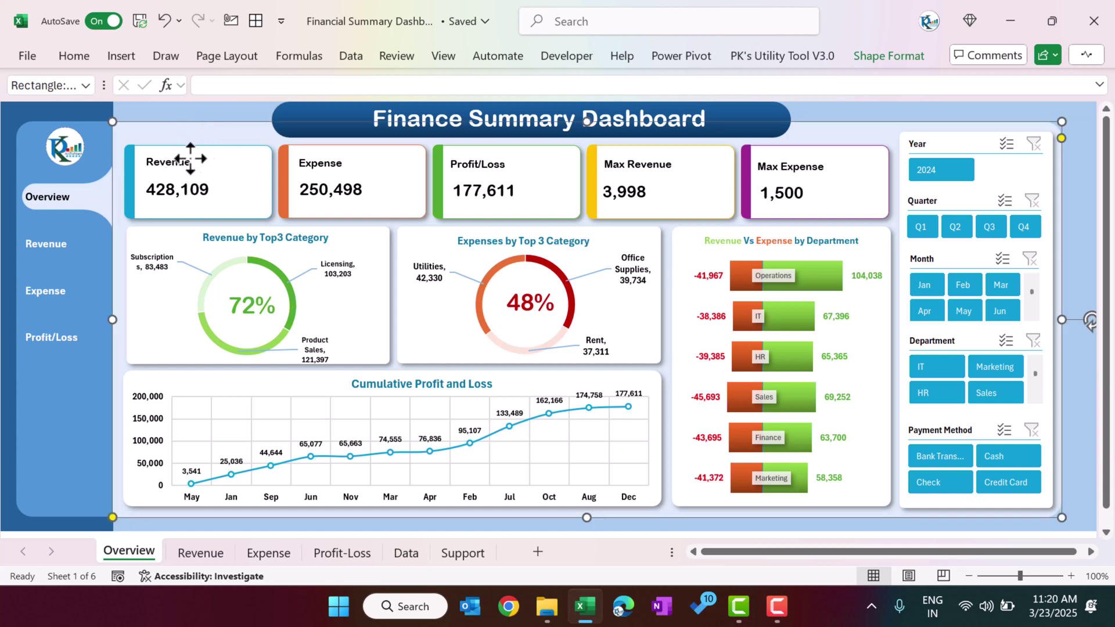
{"action": "left_click", "coordinate": [227, 112]}
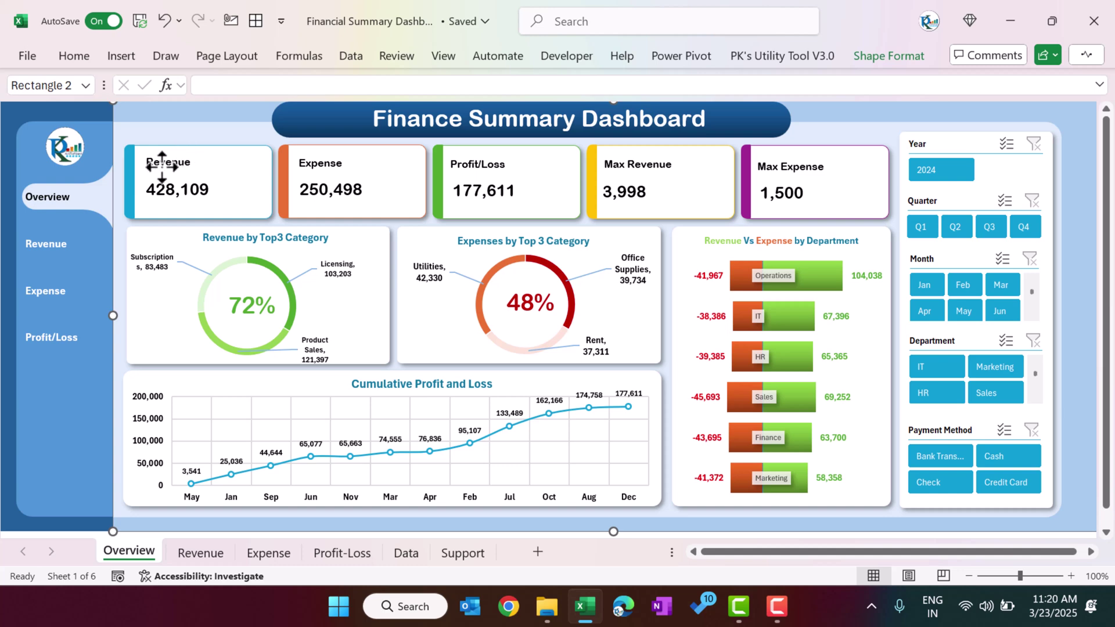
Check the cell link formula of the Revenue card's title text box, leaving it as it is.
{"action": "left_click", "coordinate": [241, 152]}
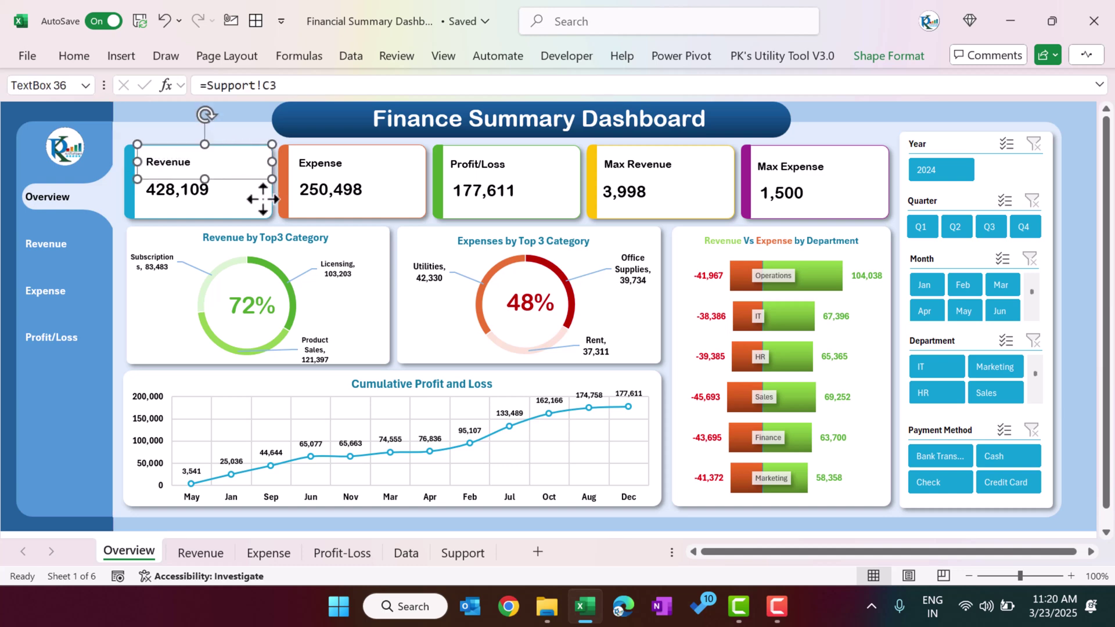
{"action": "left_click", "coordinate": [293, 81]}
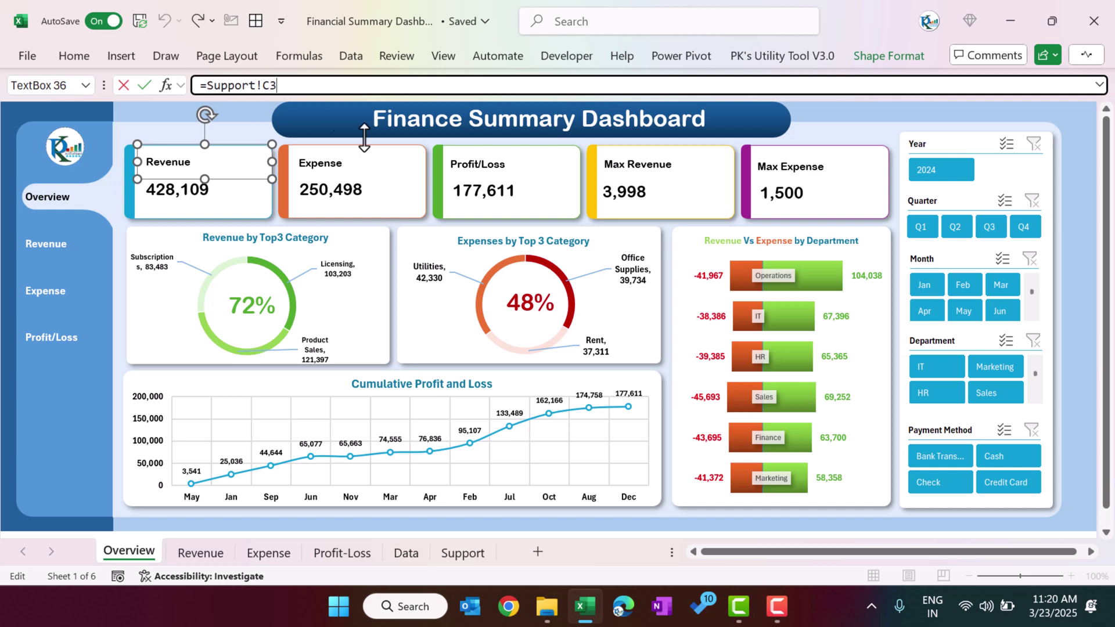
{"action": "key", "text": "Return"}
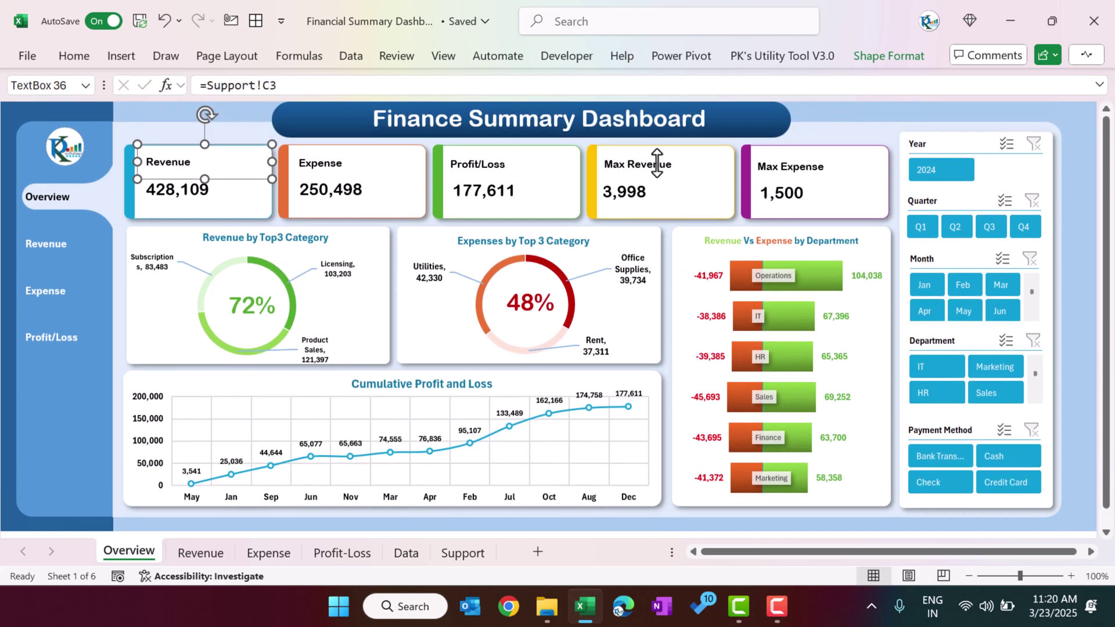
Draw a text box about 7.8 cm wide and 1.3 cm high in the empty area below the dashboard.
{"action": "scroll", "coordinate": [1079, 195], "scroll_direction": "down", "scroll_amount": 3}
{"action": "left_click", "coordinate": [361, 463]}
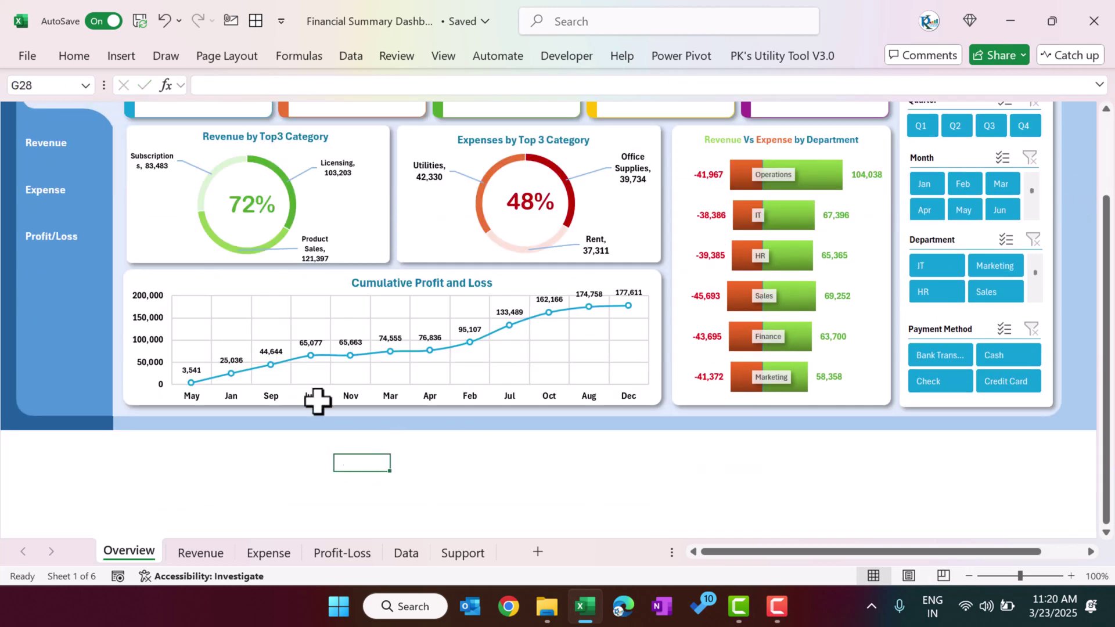
{"action": "left_click", "coordinate": [121, 56]}
{"action": "left_click", "coordinate": [995, 135]}
{"action": "left_click", "coordinate": [925, 183]}
{"action": "left_click_drag", "start_coordinate": [232, 454], "coordinate": [491, 499]}
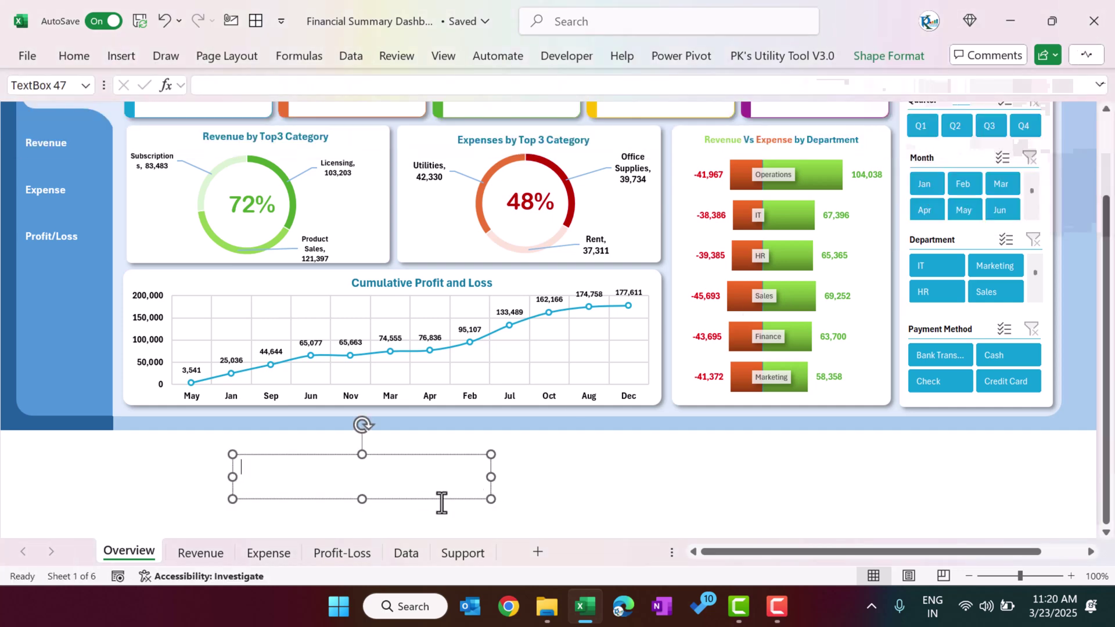
Link the new text box to the Revenue value with the formula =Support!C4.
{"action": "left_click", "coordinate": [238, 81]}
{"action": "type", "text": "="}
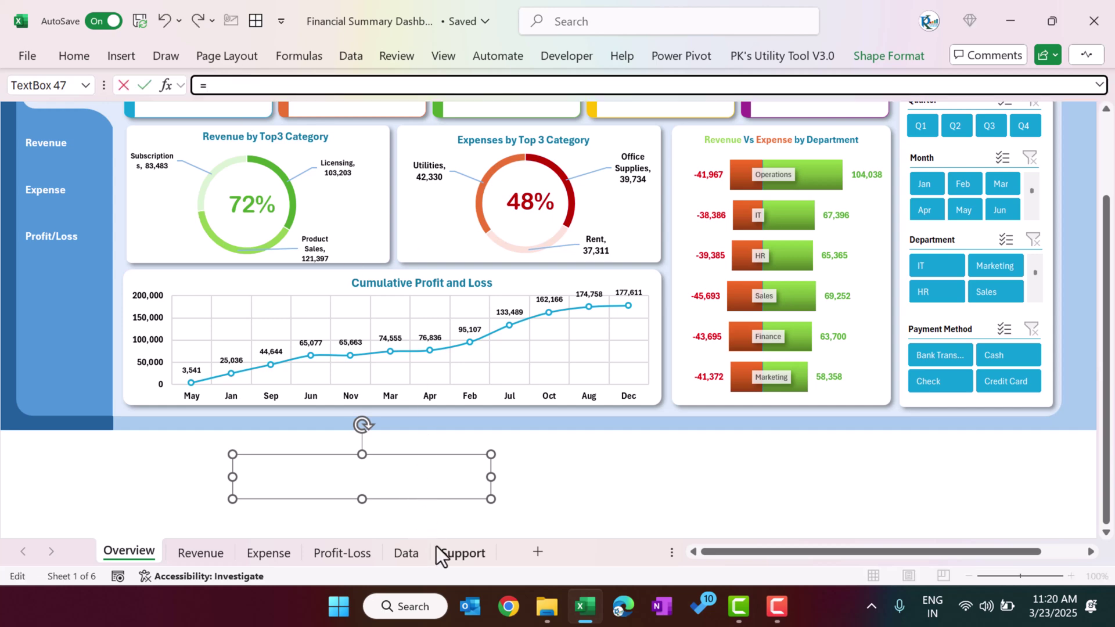
{"action": "left_click", "coordinate": [469, 557]}
{"action": "left_click", "coordinate": [102, 162]}
{"action": "left_click", "coordinate": [134, 177]}
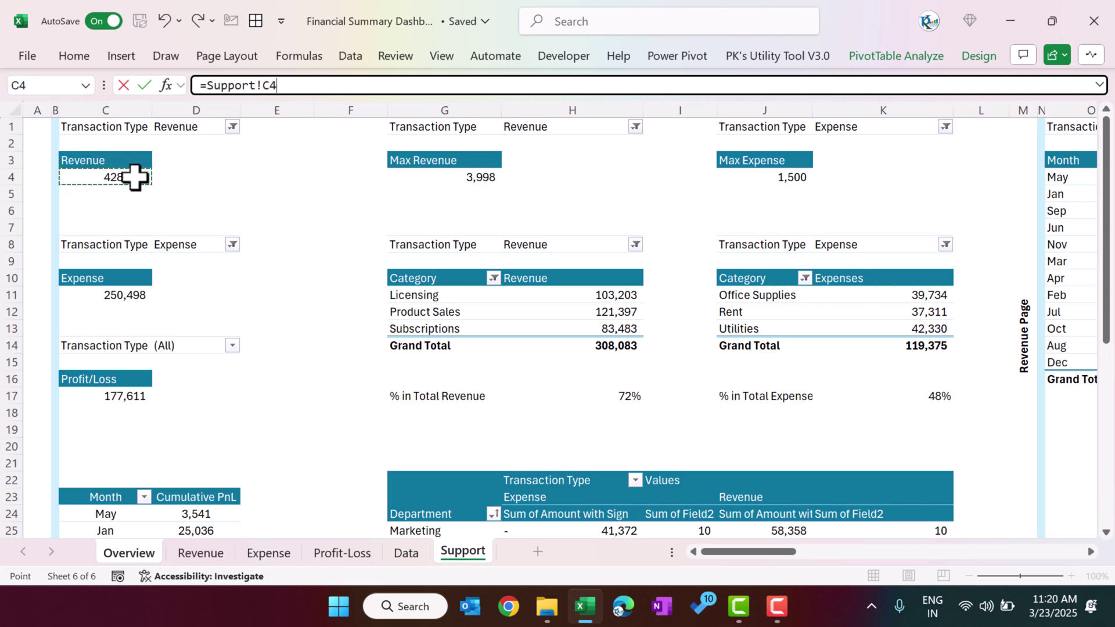
{"action": "key", "text": "Return"}
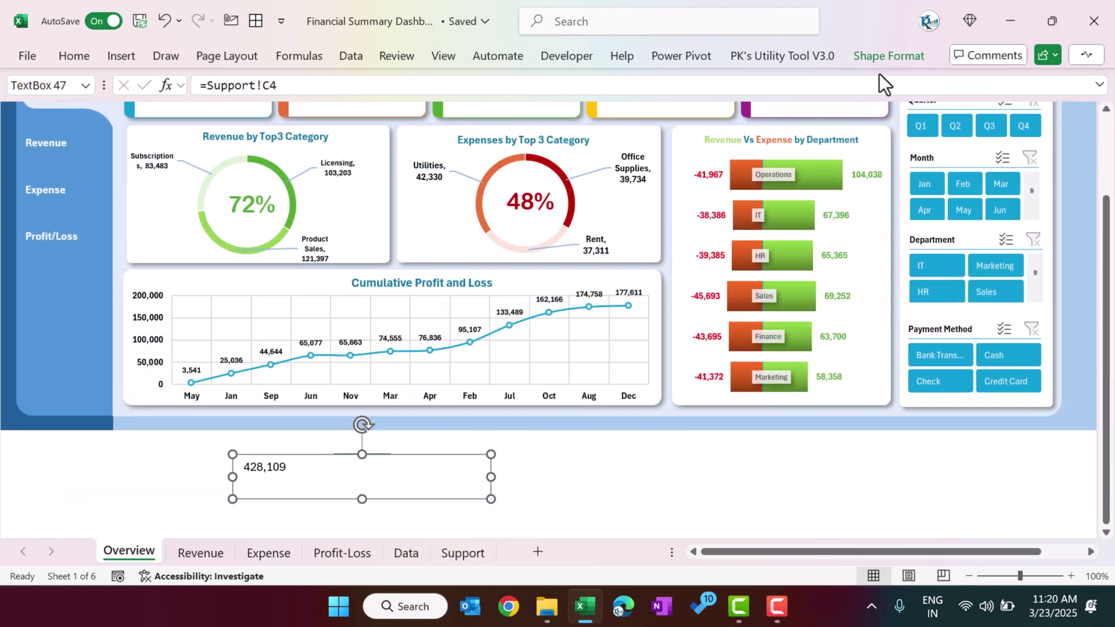
Format the linked text box with no outline and no fill.
{"action": "left_click", "coordinate": [443, 106]}
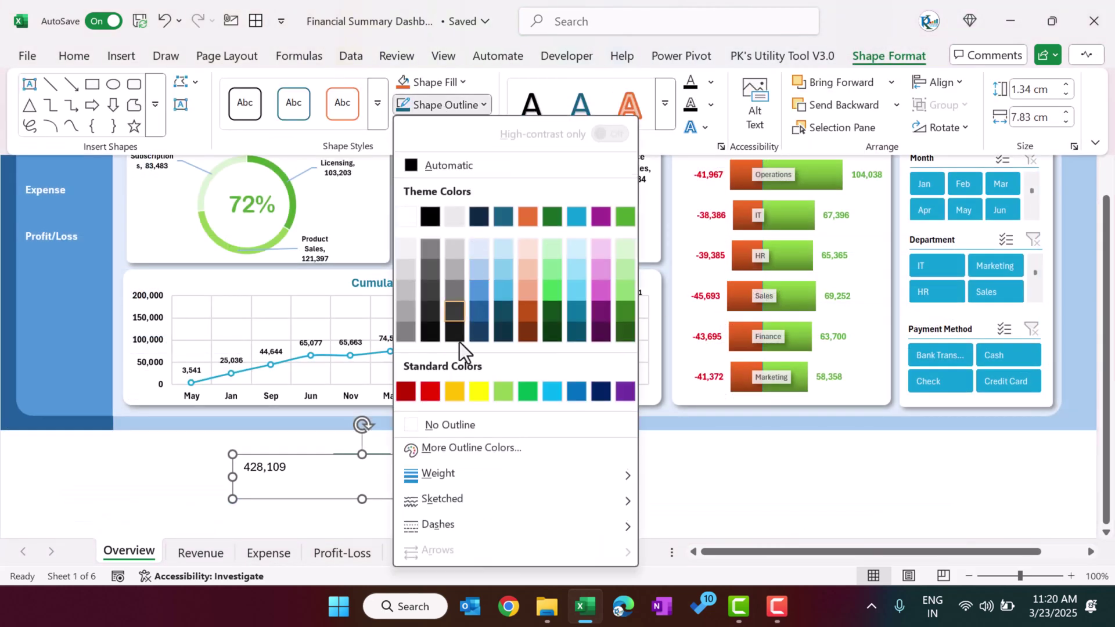
{"action": "left_click", "coordinate": [458, 433]}
{"action": "left_click", "coordinate": [433, 82]}
{"action": "left_click", "coordinate": [455, 405]}
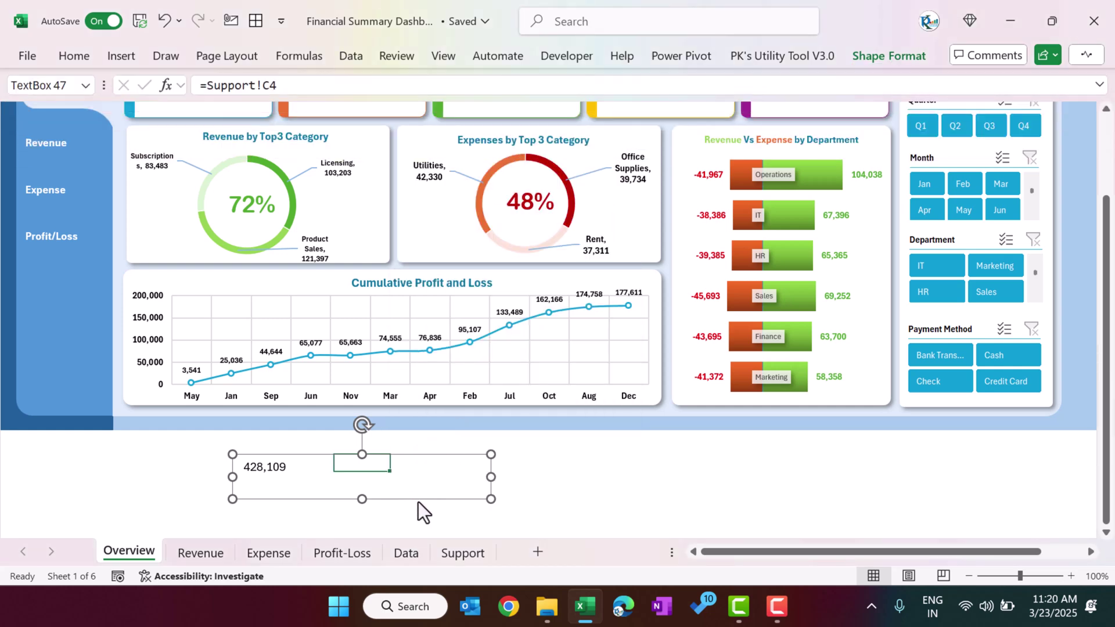
Move the linked text box slightly within the empty area and view its source cell C4 on the Support sheet.
{"action": "left_click_drag", "start_coordinate": [416, 501], "coordinate": [483, 489]}
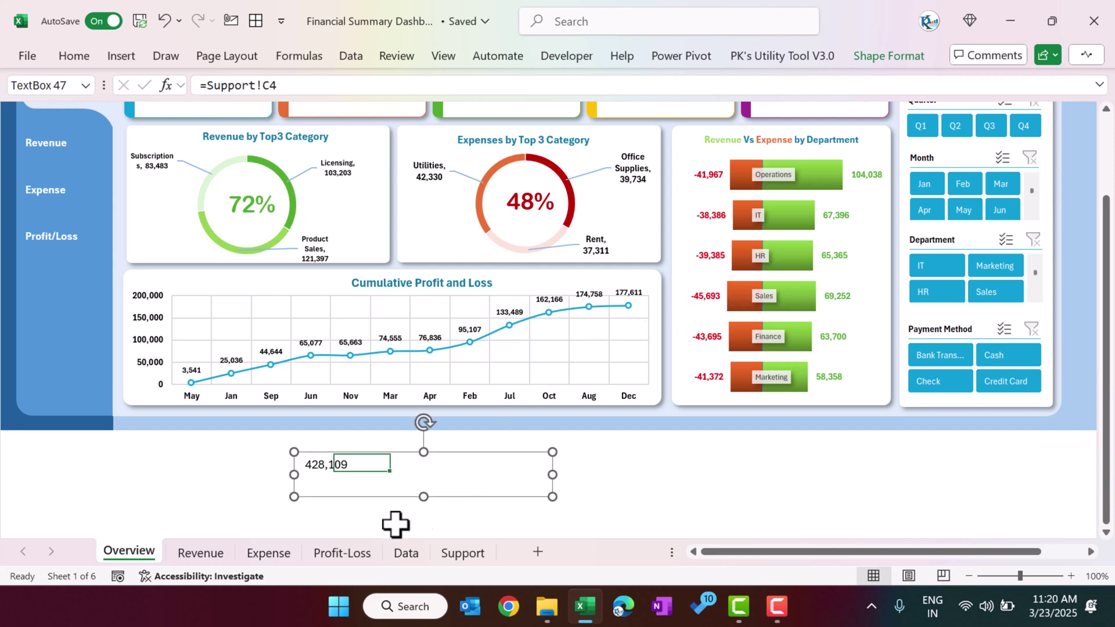
{"action": "left_click", "coordinate": [458, 555]}
{"action": "left_click", "coordinate": [134, 179]}
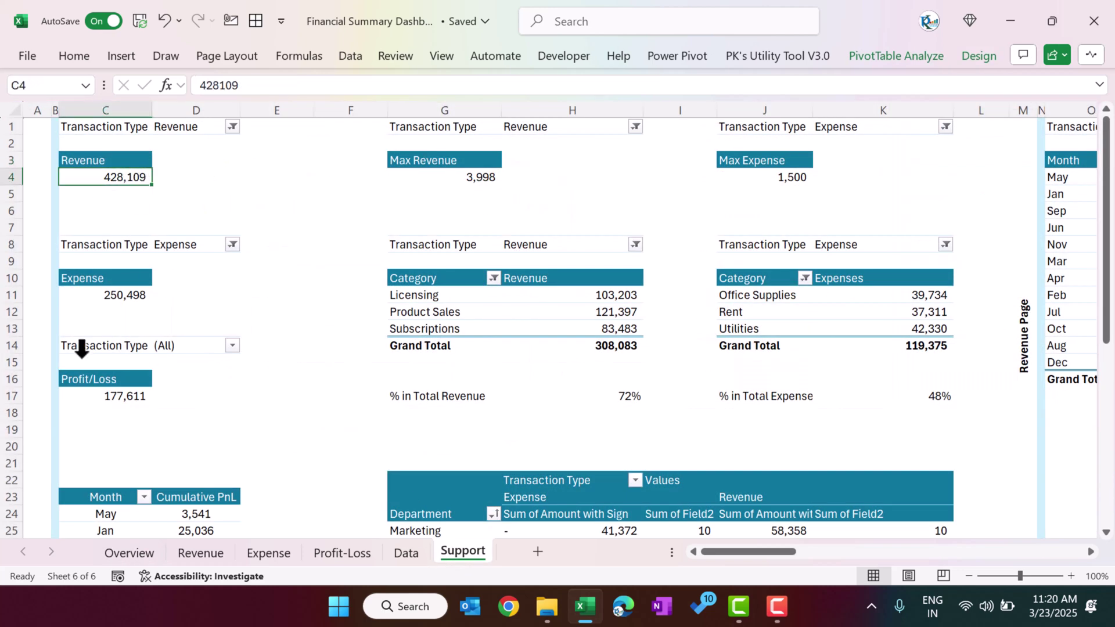
Delete the linked sample text box below the dashboard on the Overview sheet.
{"action": "left_click", "coordinate": [136, 555]}
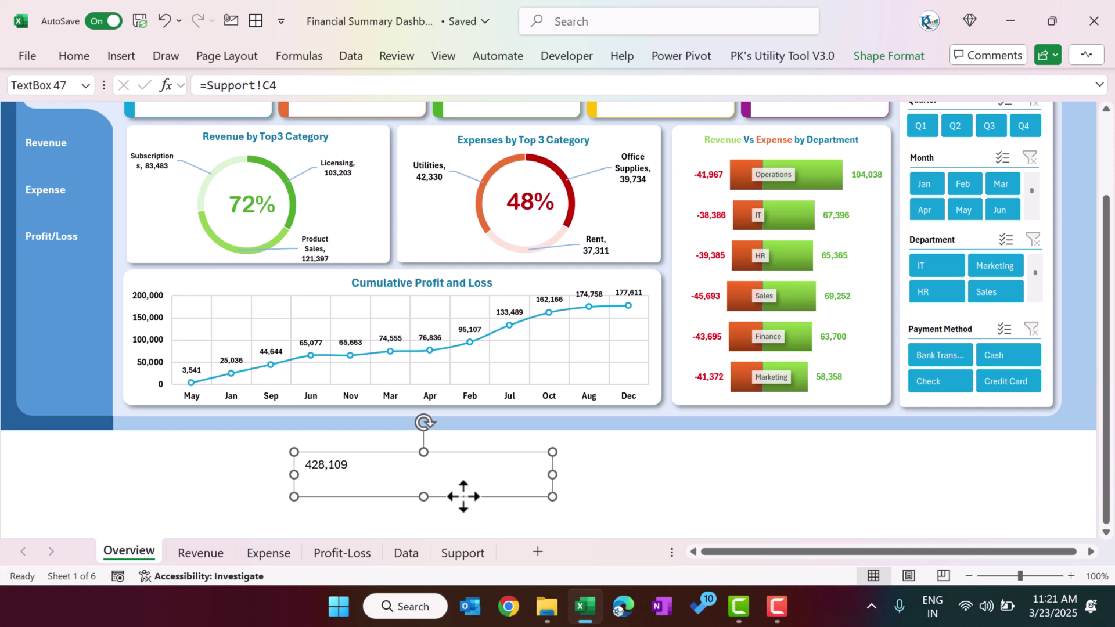
{"action": "key", "text": "Delete"}
{"action": "scroll", "coordinate": [587, 508], "scroll_direction": "up", "scroll_amount": 3}
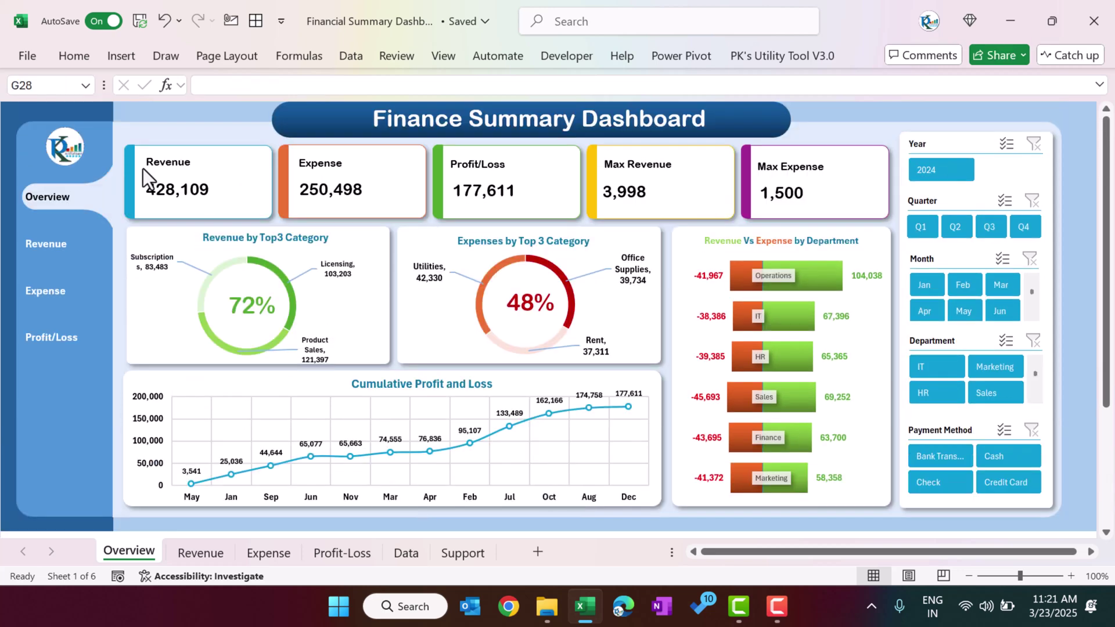
Check the cell link formulas of the text boxes on the Revenue, Expense and Profit/Loss cards.
{"action": "left_click", "coordinate": [179, 189]}
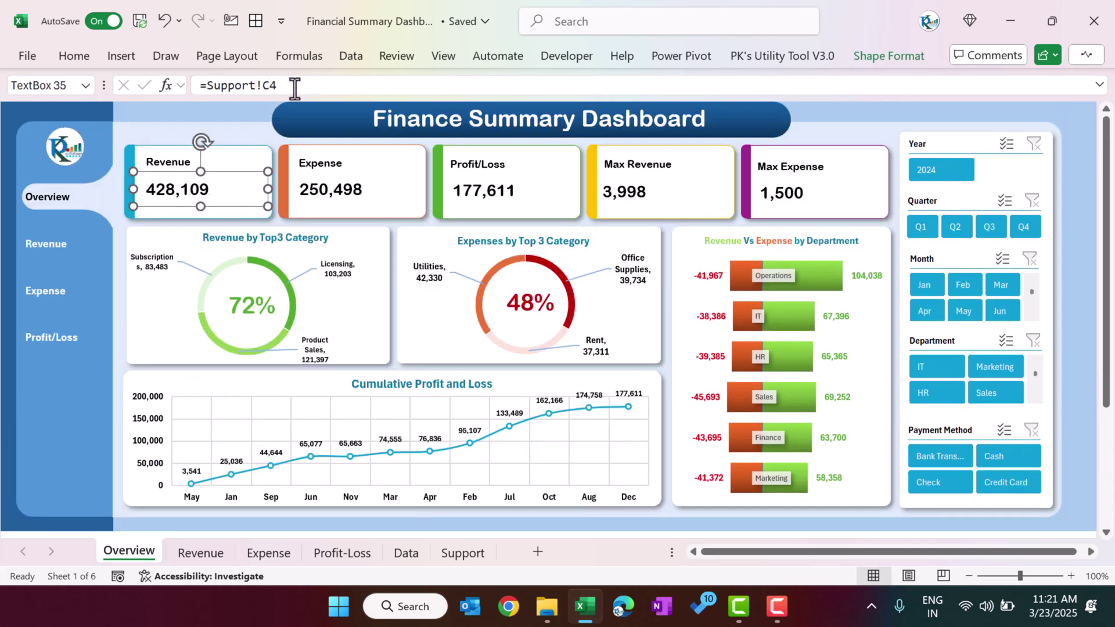
{"action": "left_click", "coordinate": [174, 159]}
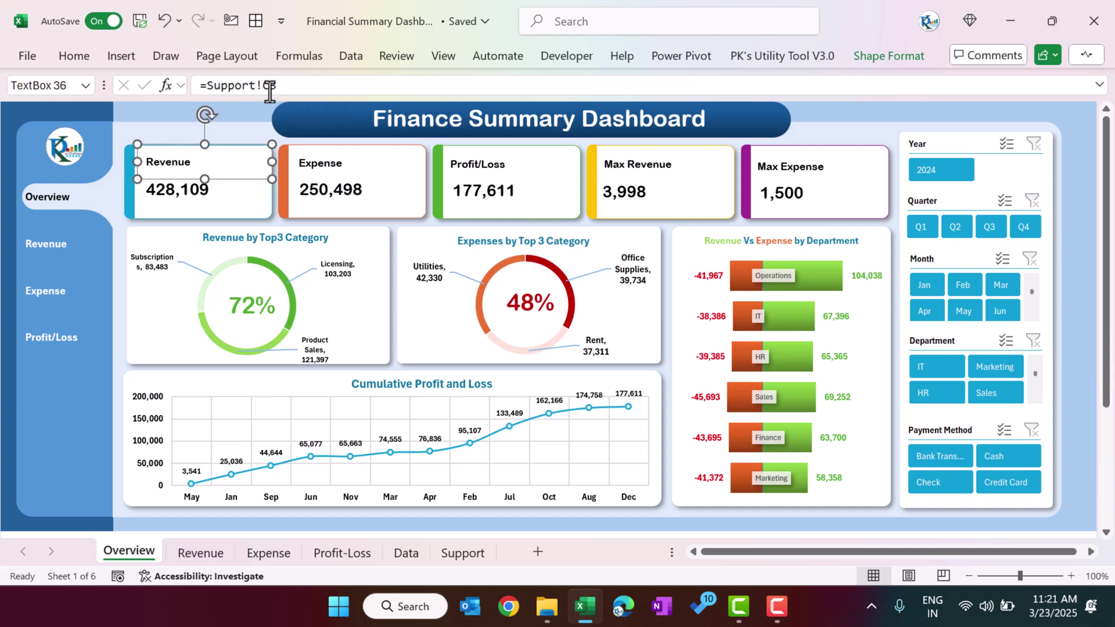
{"action": "left_click", "coordinate": [341, 171]}
{"action": "left_click", "coordinate": [339, 176]}
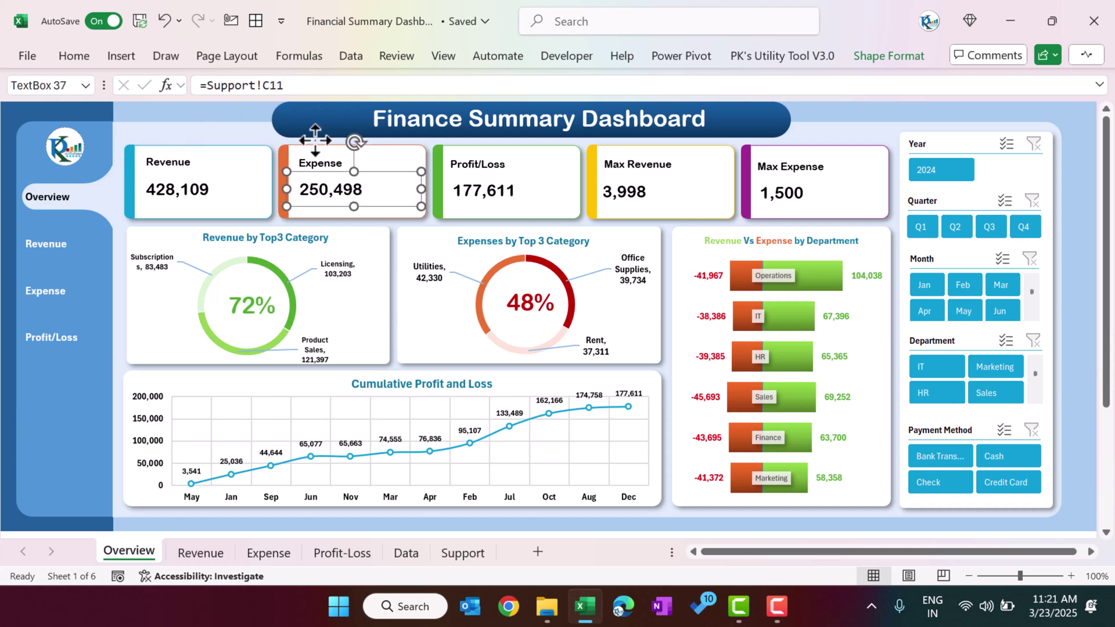
{"action": "left_click", "coordinate": [490, 165]}
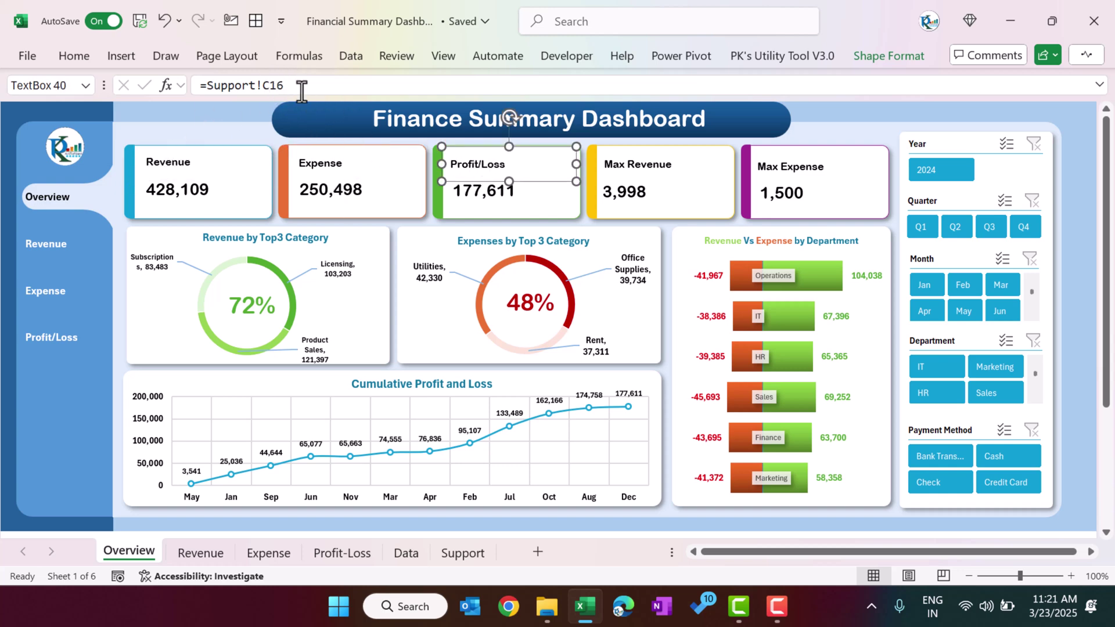
{"action": "left_click", "coordinate": [474, 200]}
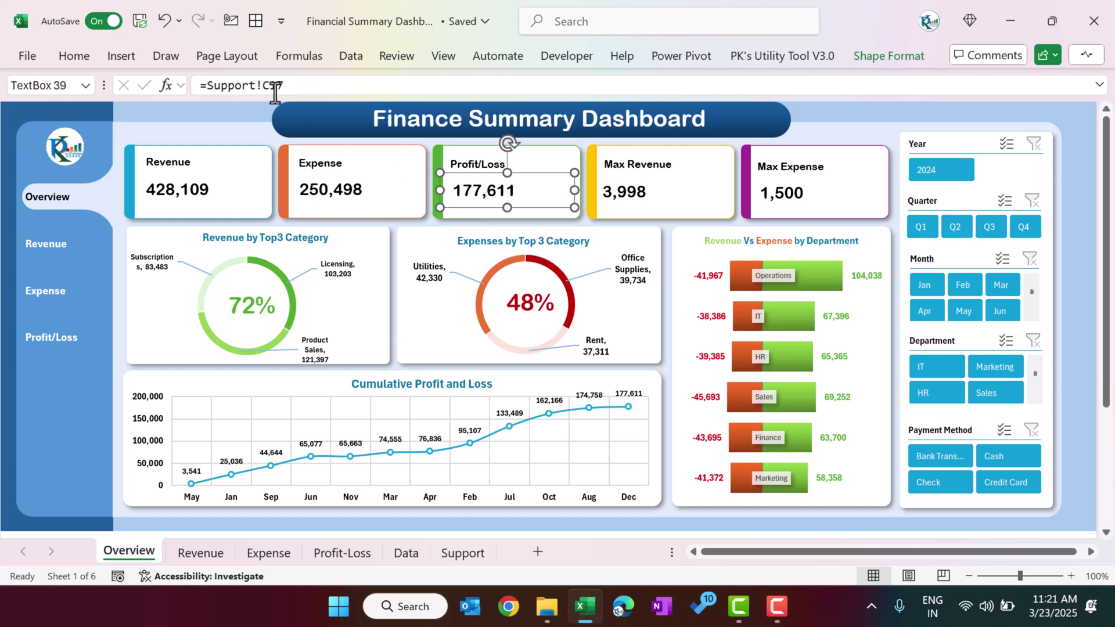
Inspect the source cells C16, C17, C10 and C11 for the Profit/Loss and Expense cards on the Support sheet.
{"action": "left_click", "coordinate": [459, 554]}
{"action": "left_click", "coordinate": [107, 378]}
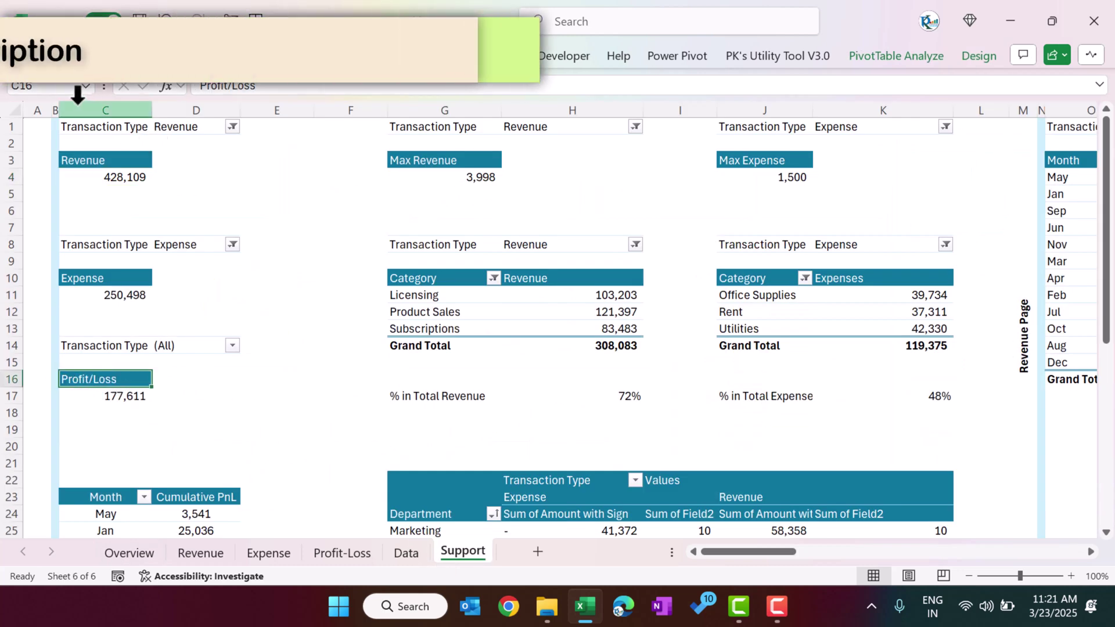
{"action": "left_click", "coordinate": [123, 395]}
{"action": "left_click", "coordinate": [299, 93]}
{"action": "key", "text": "Return"}
{"action": "left_click", "coordinate": [115, 280]}
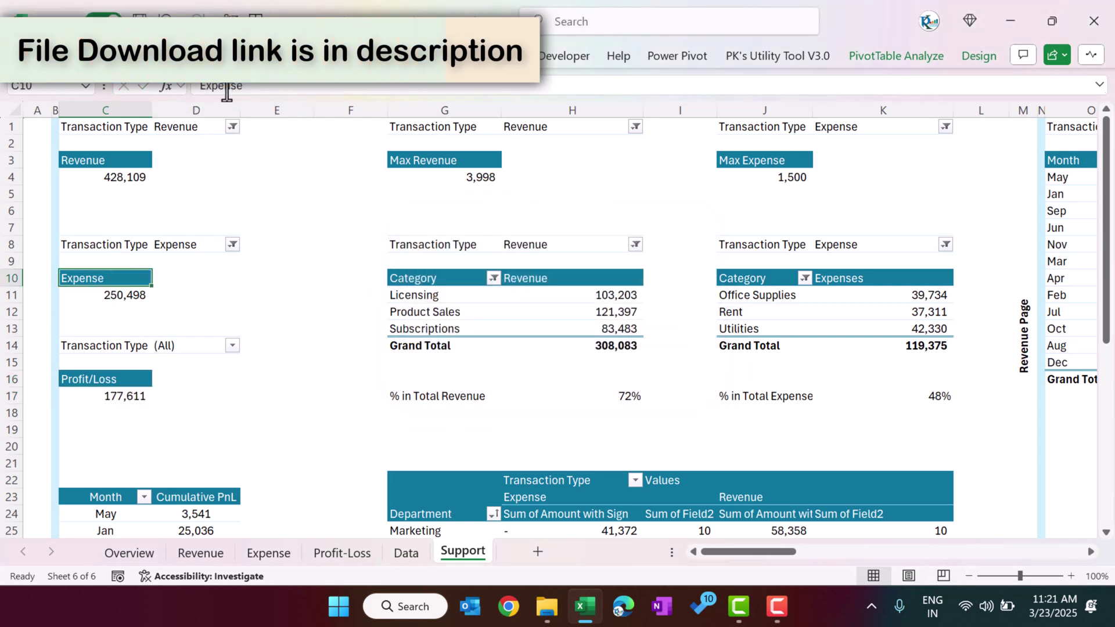
{"action": "left_click", "coordinate": [127, 295]}
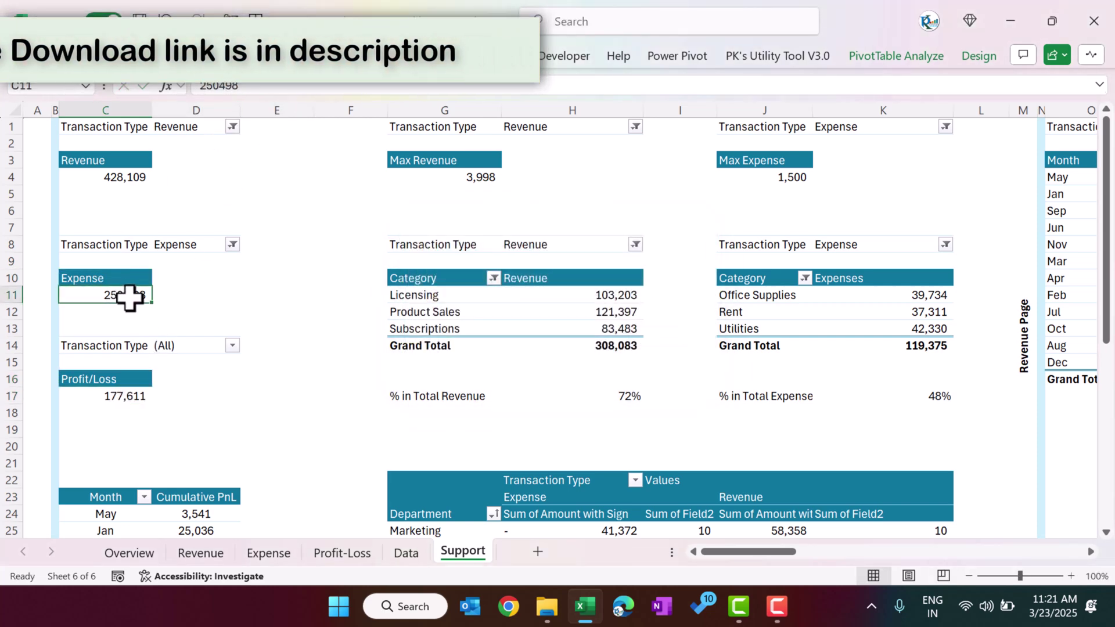
Check the cell link formulas of the title and value text boxes on the Max Revenue and Max Expense cards.
{"action": "left_click", "coordinate": [135, 555]}
{"action": "left_click", "coordinate": [638, 165]}
{"action": "left_click", "coordinate": [626, 192]}
{"action": "left_click", "coordinate": [798, 168]}
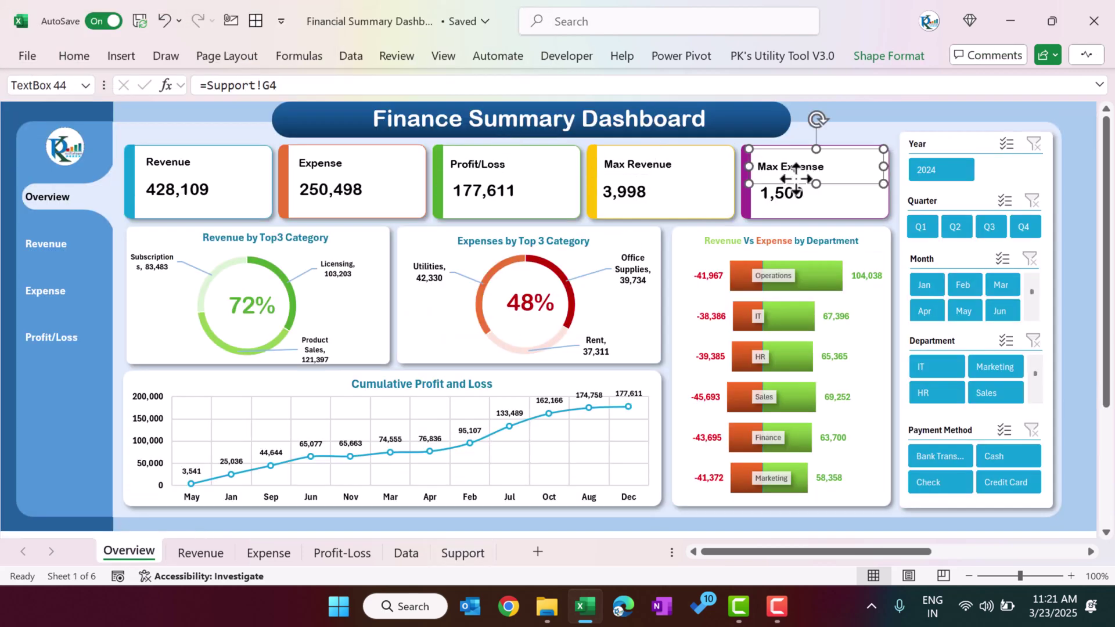
{"action": "left_click", "coordinate": [785, 193]}
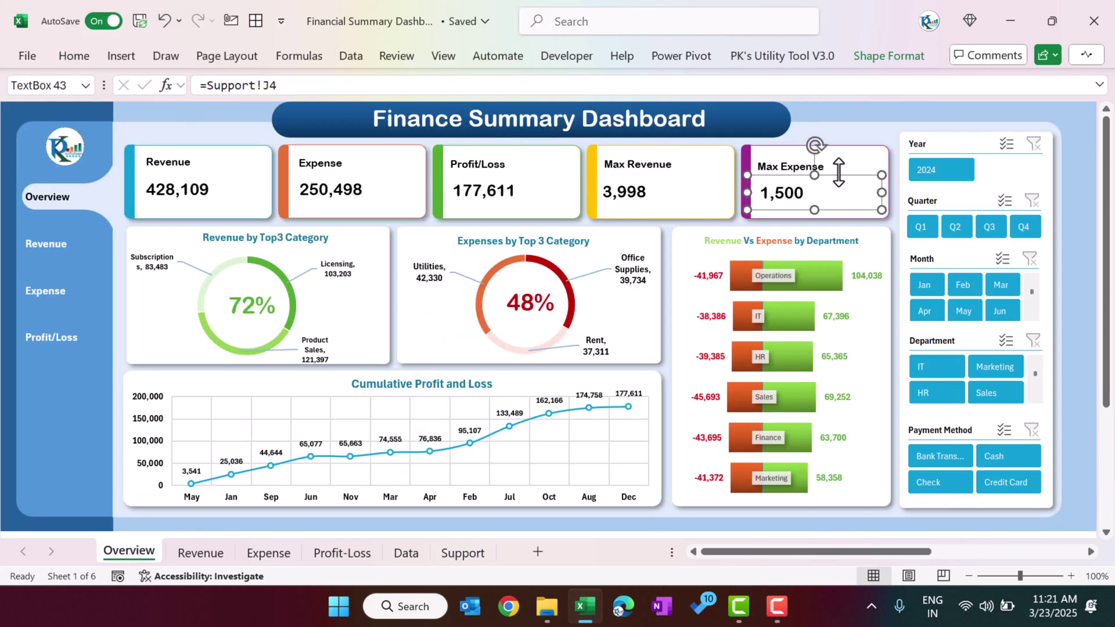
Inspect the Revenue by Top3 Category chart and the rectangle shape behind it.
{"action": "left_click", "coordinate": [303, 249]}
{"action": "left_click", "coordinate": [386, 264]}
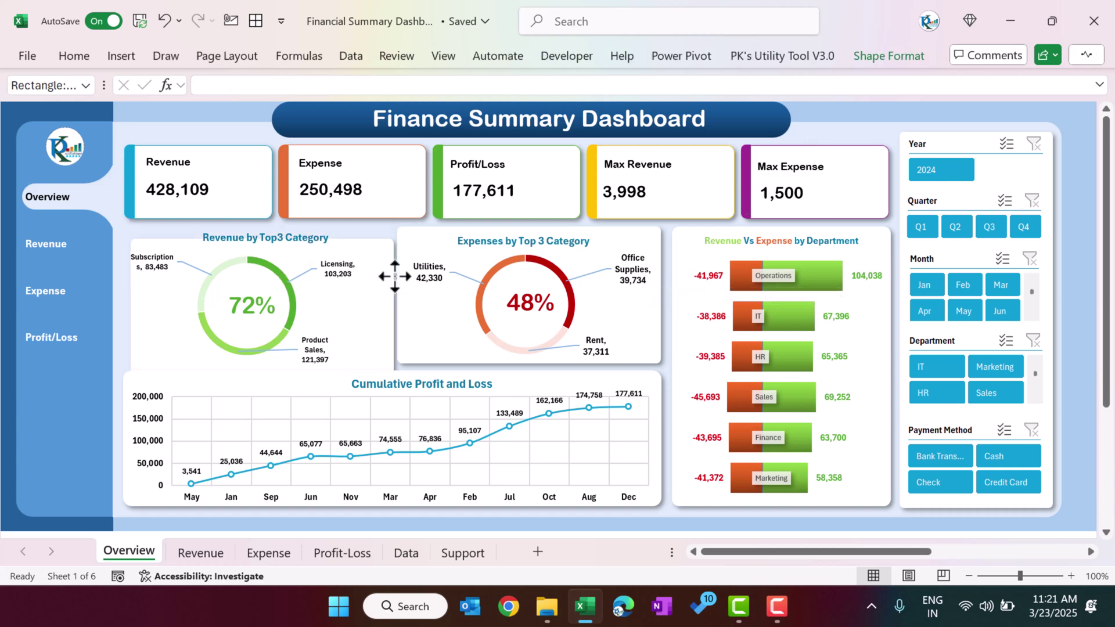
{"action": "left_click", "coordinate": [302, 255]}
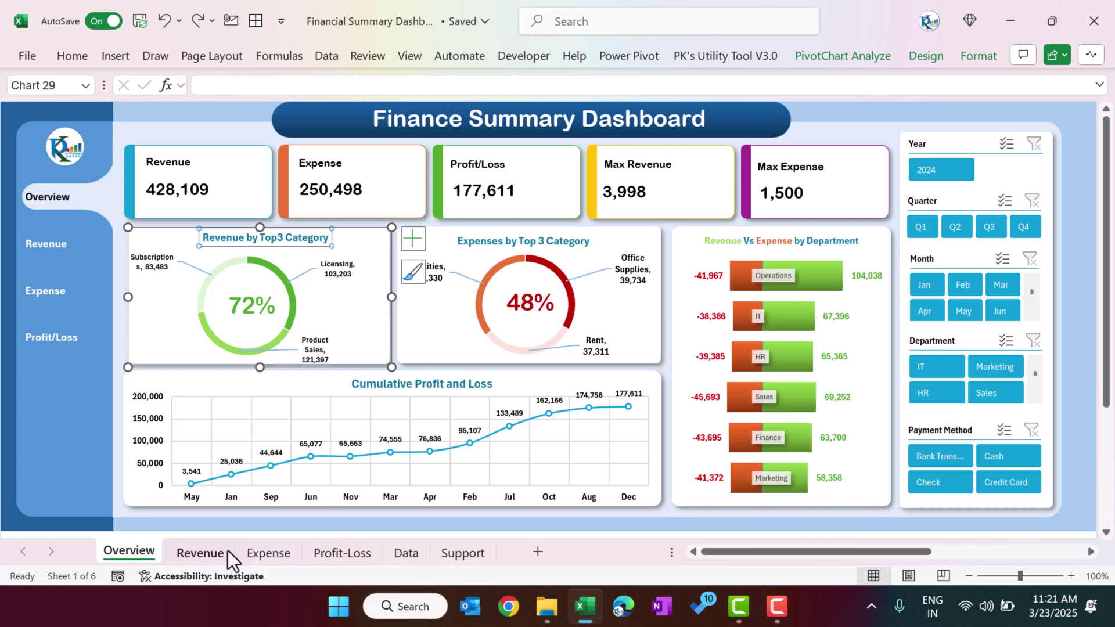
Insert a doughnut chart from the revenue category pivot table on the Support sheet and delete it again.
{"action": "left_click", "coordinate": [454, 552]}
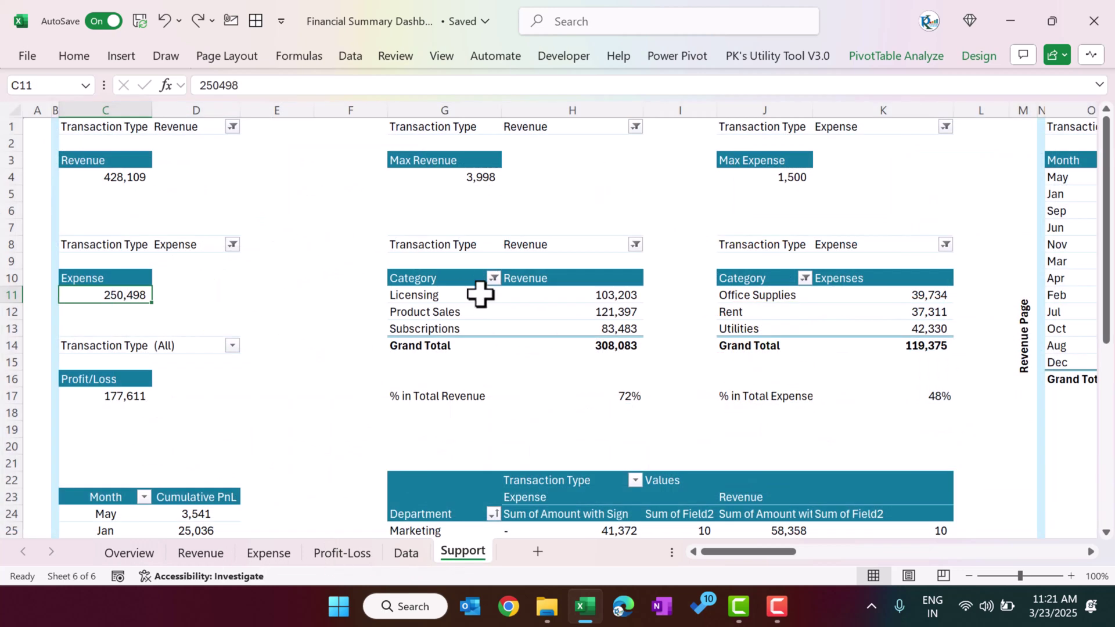
{"action": "left_click", "coordinate": [448, 296]}
{"action": "left_click", "coordinate": [122, 56]}
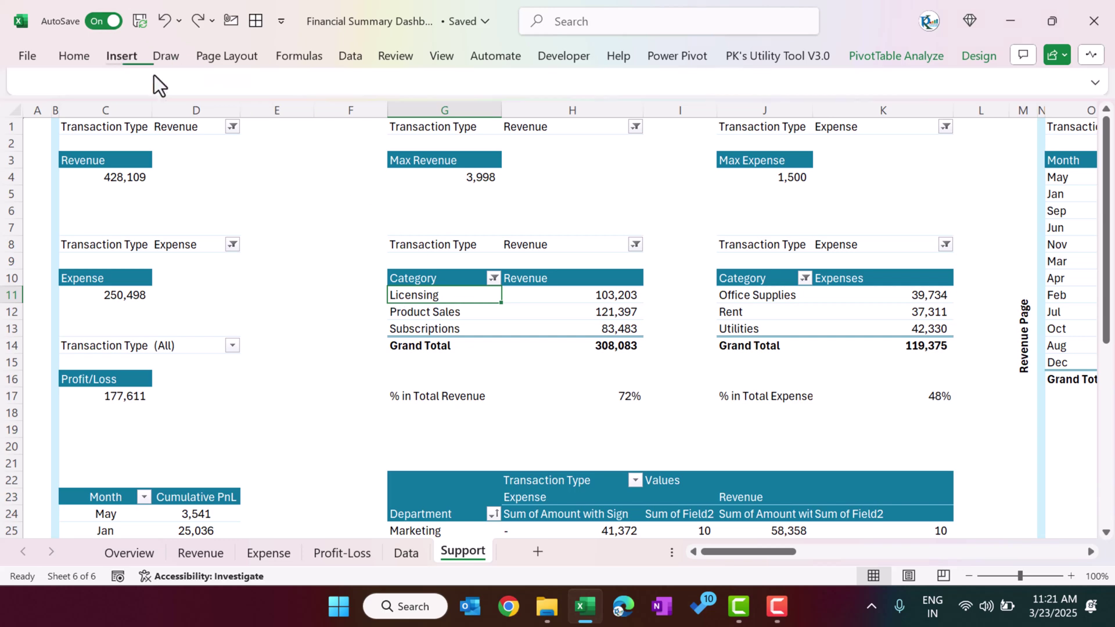
{"action": "left_click", "coordinate": [464, 126]}
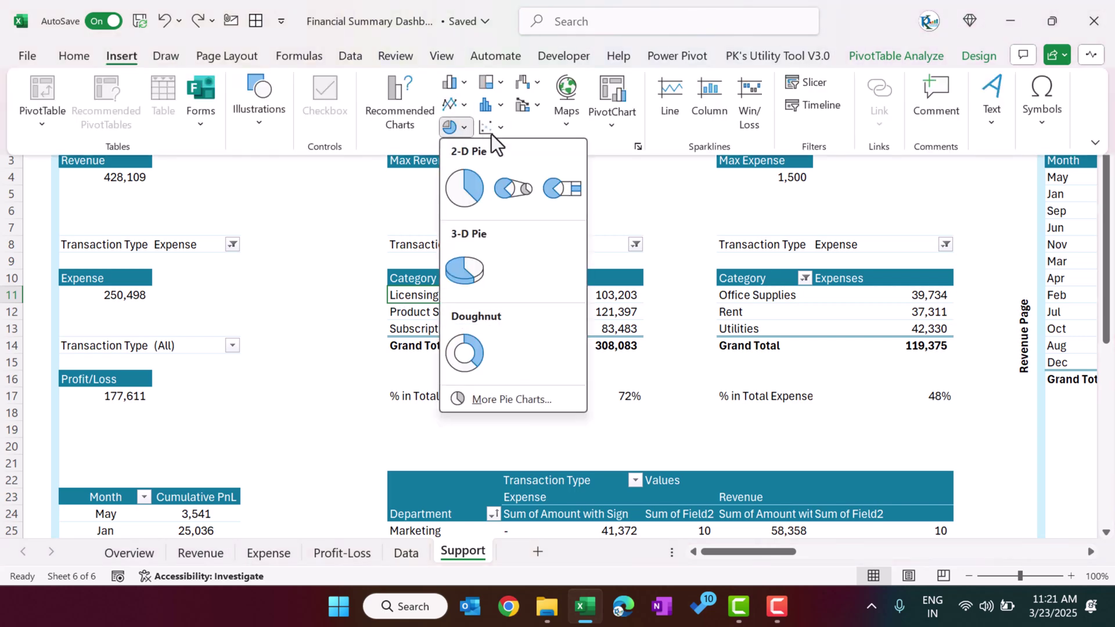
{"action": "left_click", "coordinate": [465, 353]}
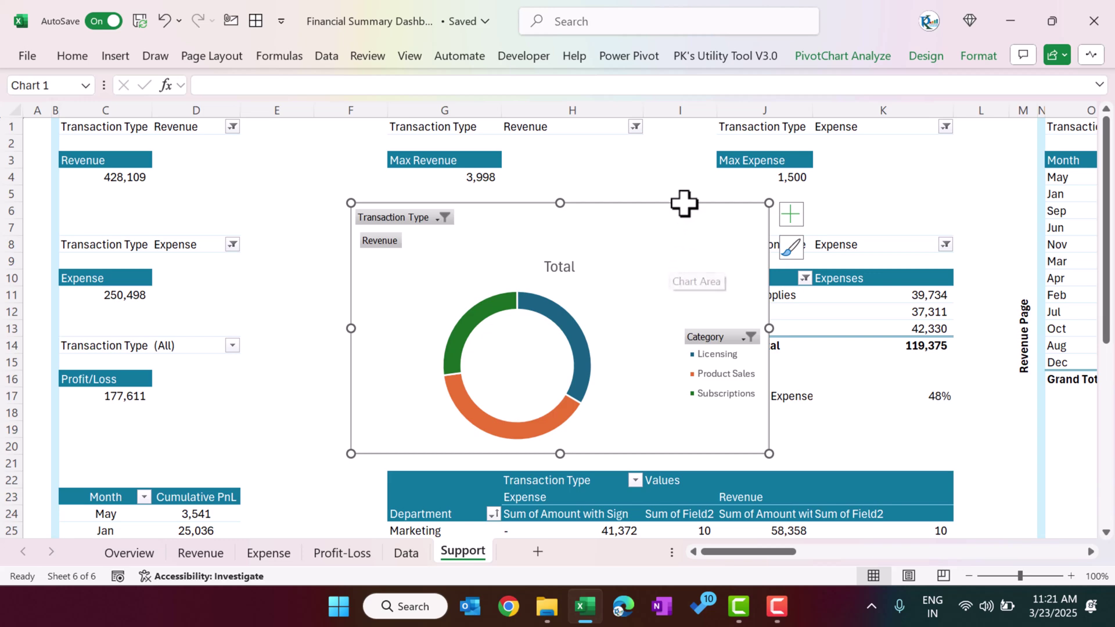
{"action": "key", "text": "Delete"}
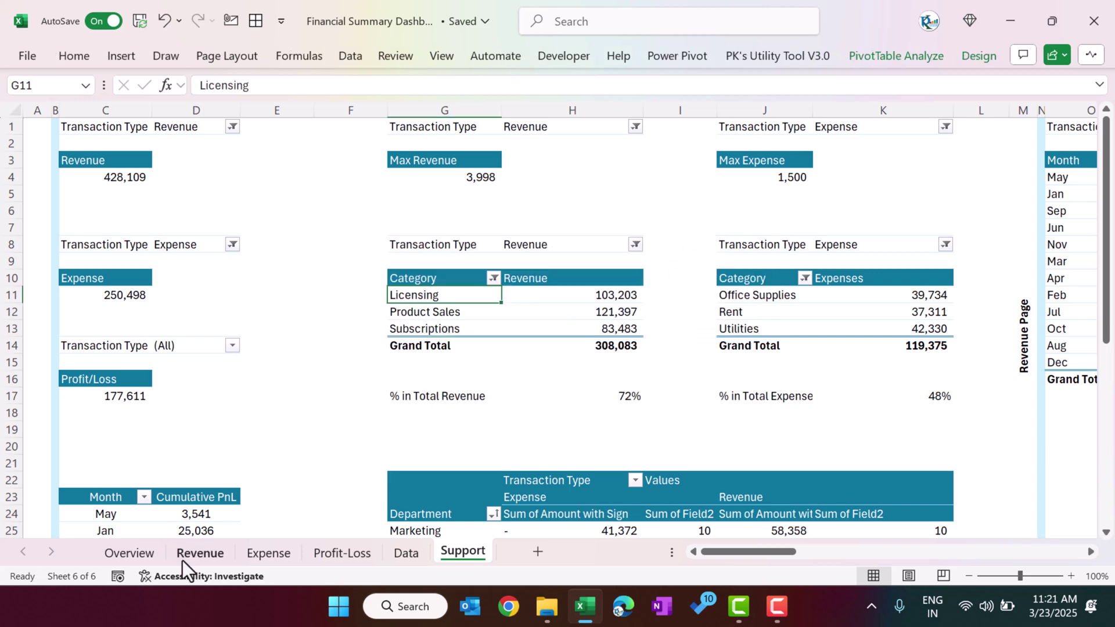
Check the cell link formula of the percentage text box inside the Revenue by Top3 Category chart on the Overview sheet.
{"action": "left_click", "coordinate": [150, 558]}
{"action": "left_click", "coordinate": [268, 317]}
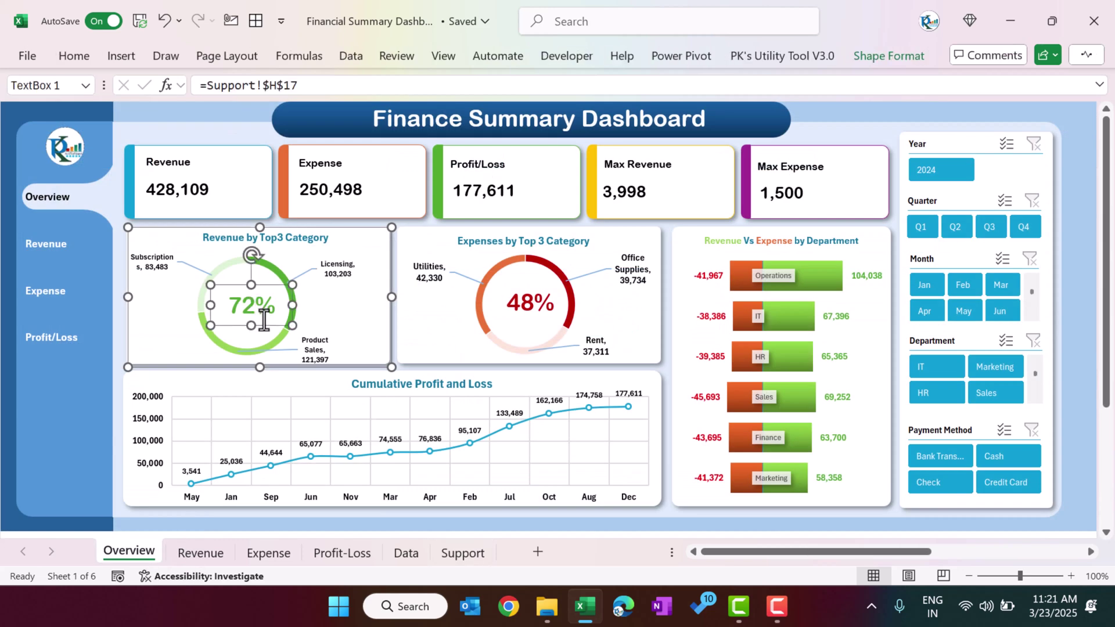
{"action": "left_click_drag", "start_coordinate": [268, 85], "coordinate": [311, 85]}
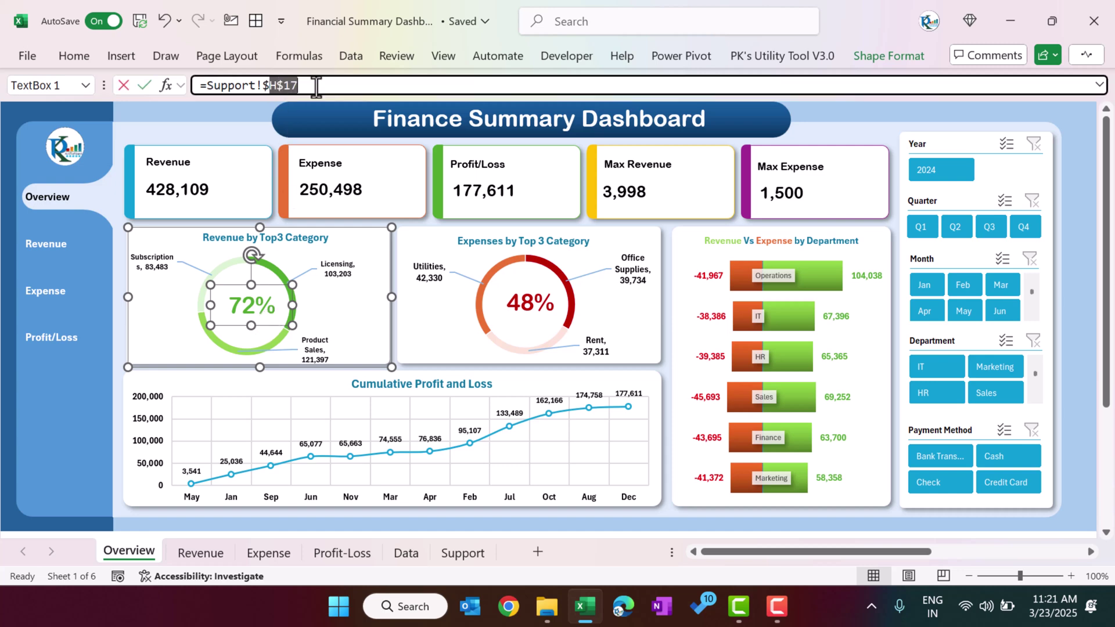
{"action": "key", "text": "Escape"}
{"action": "scroll", "coordinate": [409, 522], "scroll_direction": "down", "scroll_amount": 1}
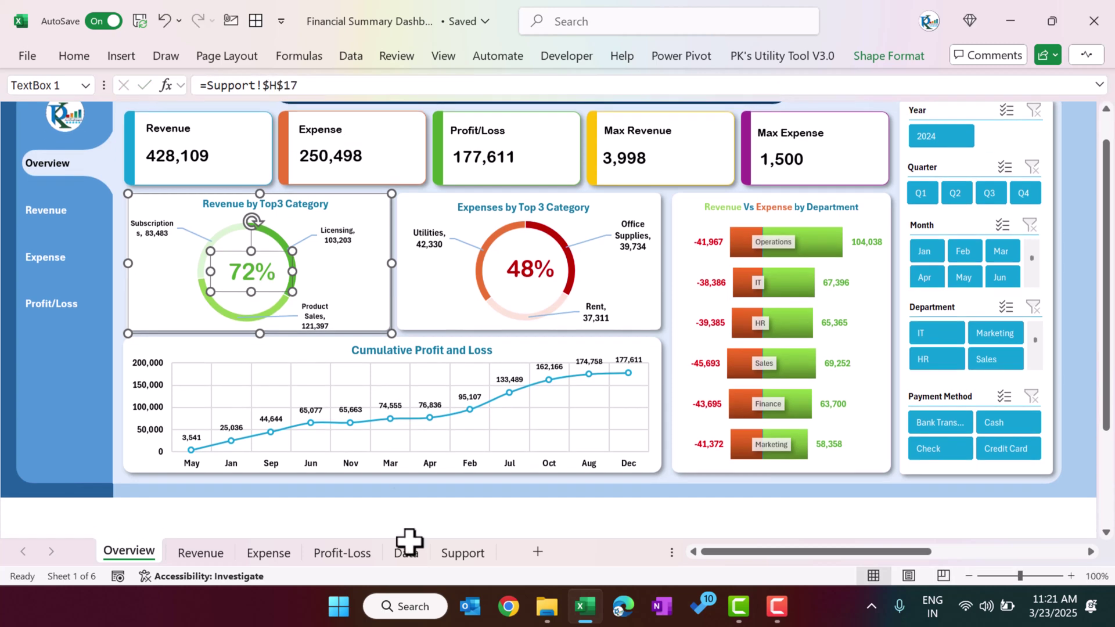
Inspect the % in Total Revenue formula in cell H17 of the Support sheet.
{"action": "left_click", "coordinate": [463, 553]}
{"action": "left_click", "coordinate": [627, 398]}
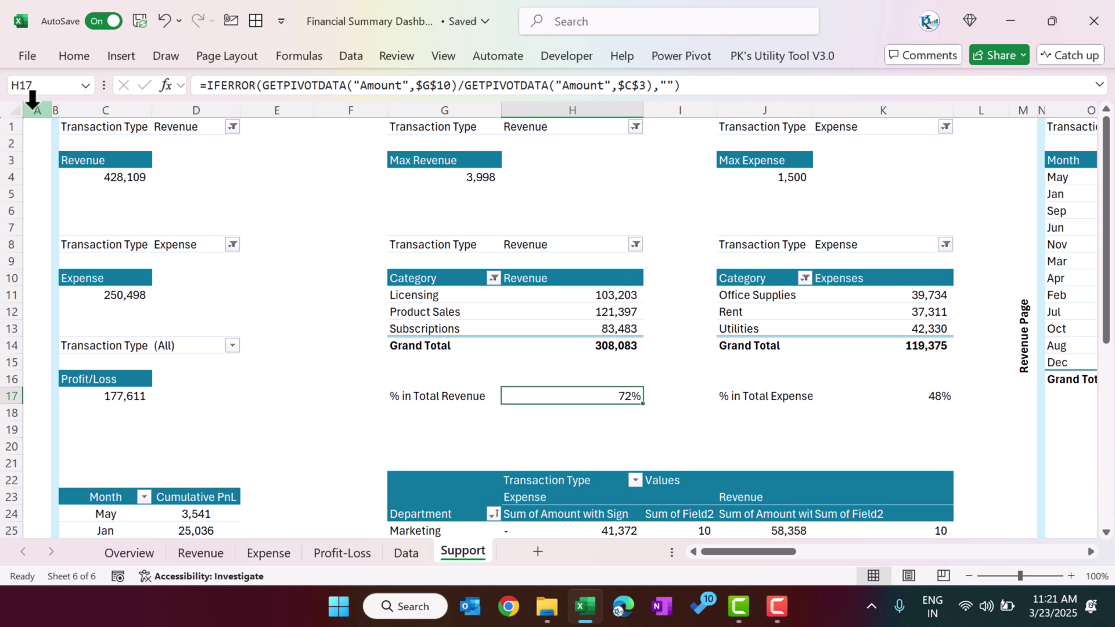
{"action": "left_click", "coordinate": [34, 85]}
{"action": "left_click", "coordinate": [624, 395]}
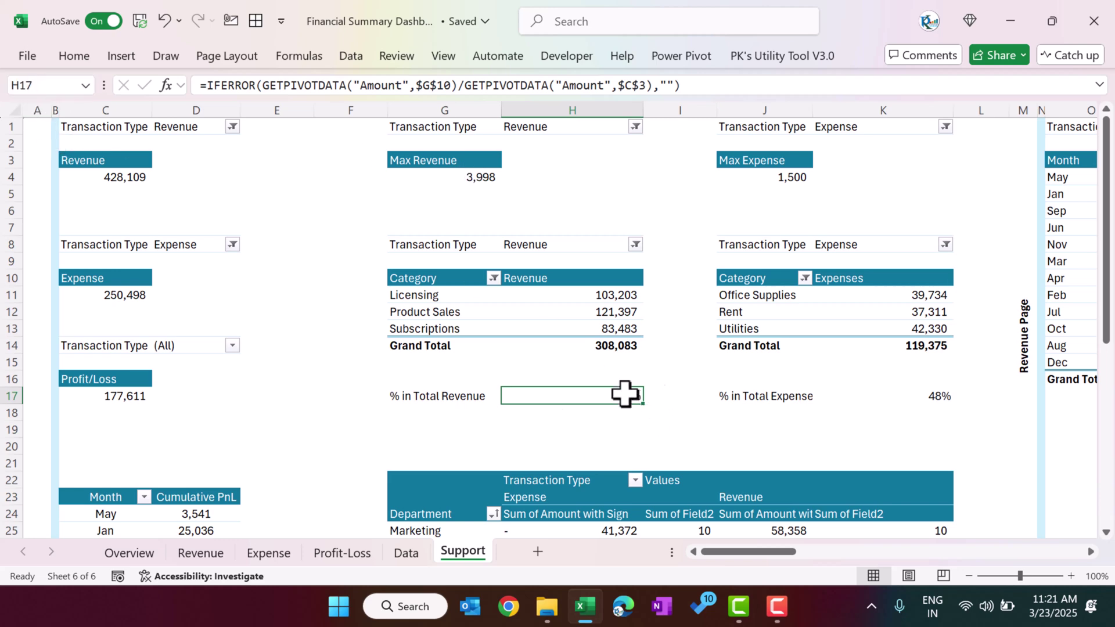
Examine the Cumulative Profit and Loss chart's background shape on Overview and its source Month and Cumulative PnL pivot on Support.
{"action": "left_click", "coordinate": [131, 555]}
{"action": "left_click", "coordinate": [661, 270]}
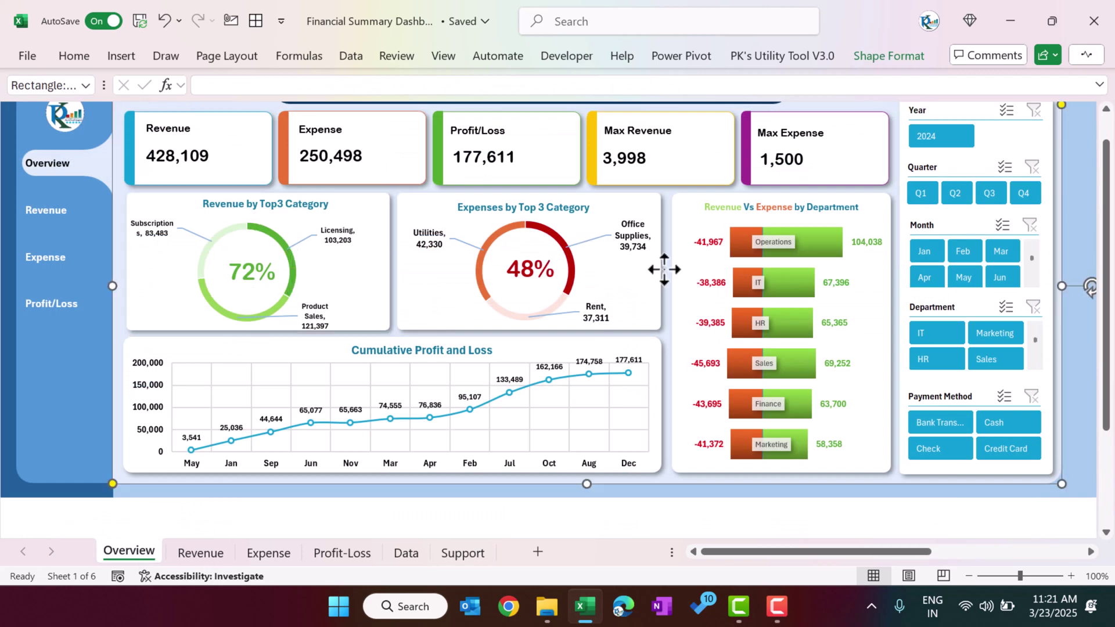
{"action": "left_click", "coordinate": [649, 354]}
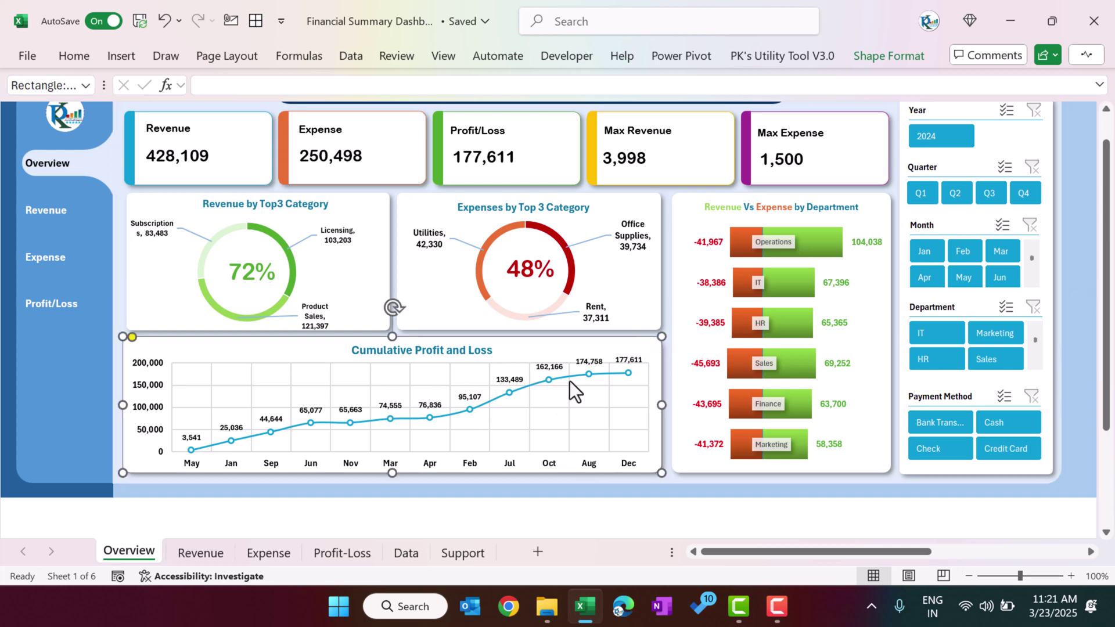
{"action": "left_click", "coordinate": [463, 552]}
{"action": "scroll", "coordinate": [400, 456], "scroll_direction": "down", "scroll_amount": 3}
{"action": "left_click_drag", "start_coordinate": [174, 363], "coordinate": [186, 503]}
Examine the Expense, Revenue and Field2 columns of the Department pivot table on the Support sheet.
{"action": "left_click_drag", "start_coordinate": [580, 394], "coordinate": [694, 431]}
{"action": "left_click", "coordinate": [155, 558]}
{"action": "left_click", "coordinate": [463, 552]}
{"action": "left_click_drag", "start_coordinate": [682, 379], "coordinate": [822, 468]}
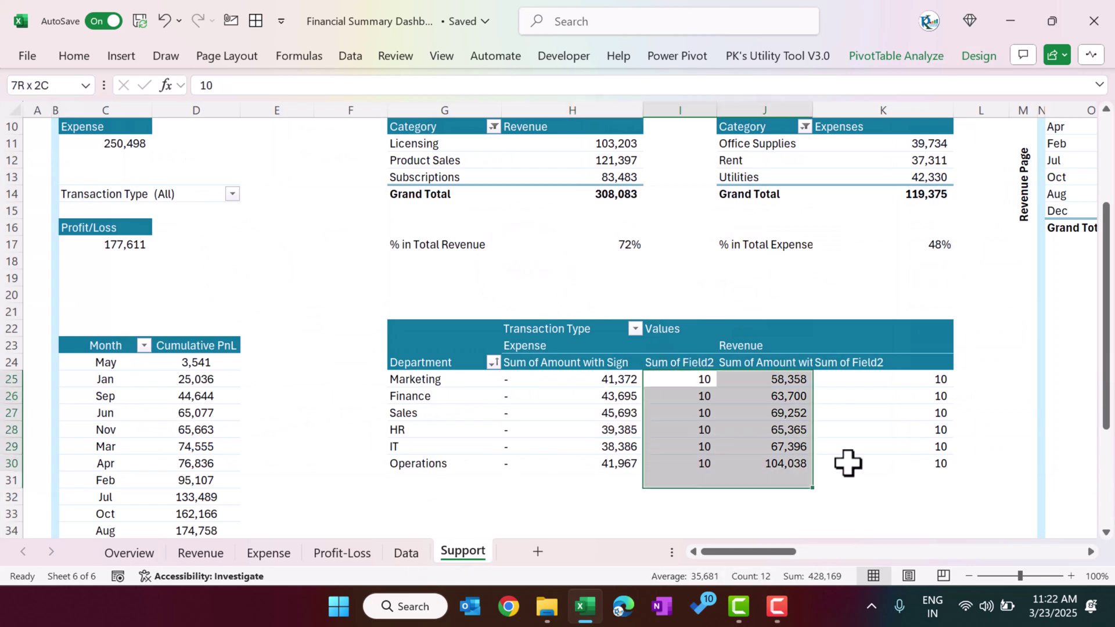
{"action": "left_click_drag", "start_coordinate": [580, 380], "coordinate": [604, 458]}
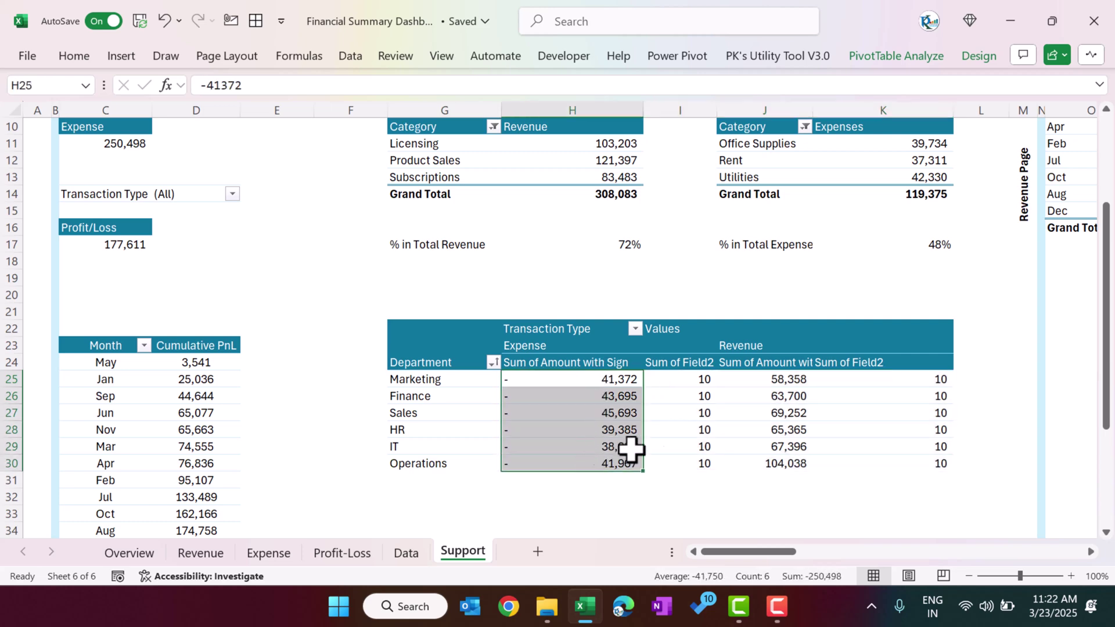
{"action": "left_click_drag", "start_coordinate": [788, 378], "coordinate": [781, 450]}
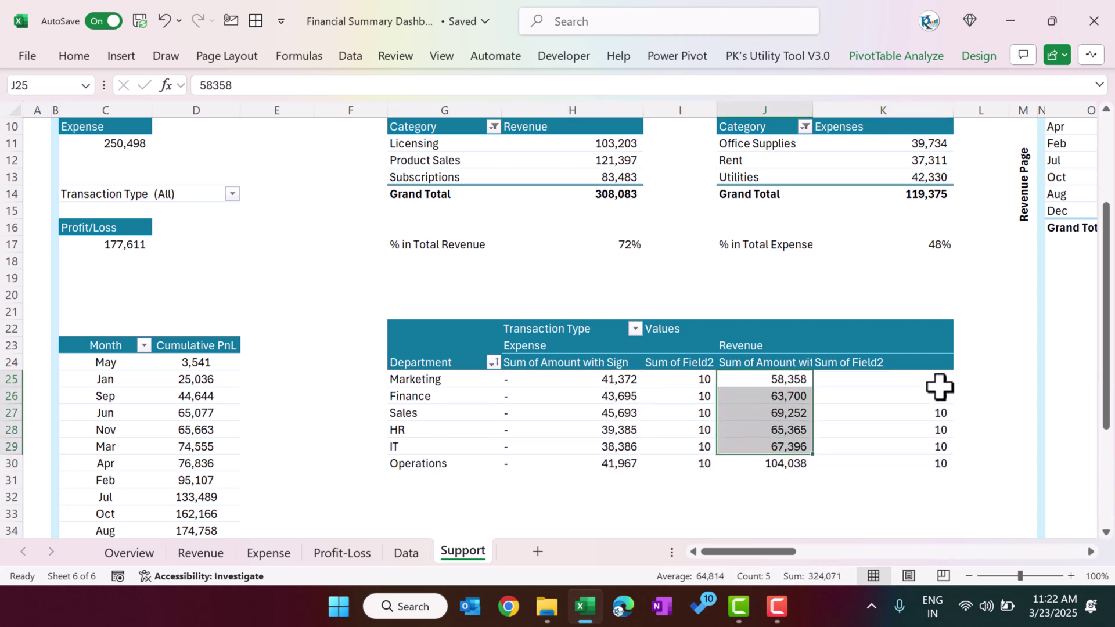
{"action": "left_click_drag", "start_coordinate": [939, 387], "coordinate": [928, 450]}
{"action": "left_click_drag", "start_coordinate": [691, 380], "coordinate": [686, 455]}
Review the data label options of the department-name labels in the Revenue Vs Expense by Department chart and close them.
{"action": "left_click", "coordinate": [139, 554]}
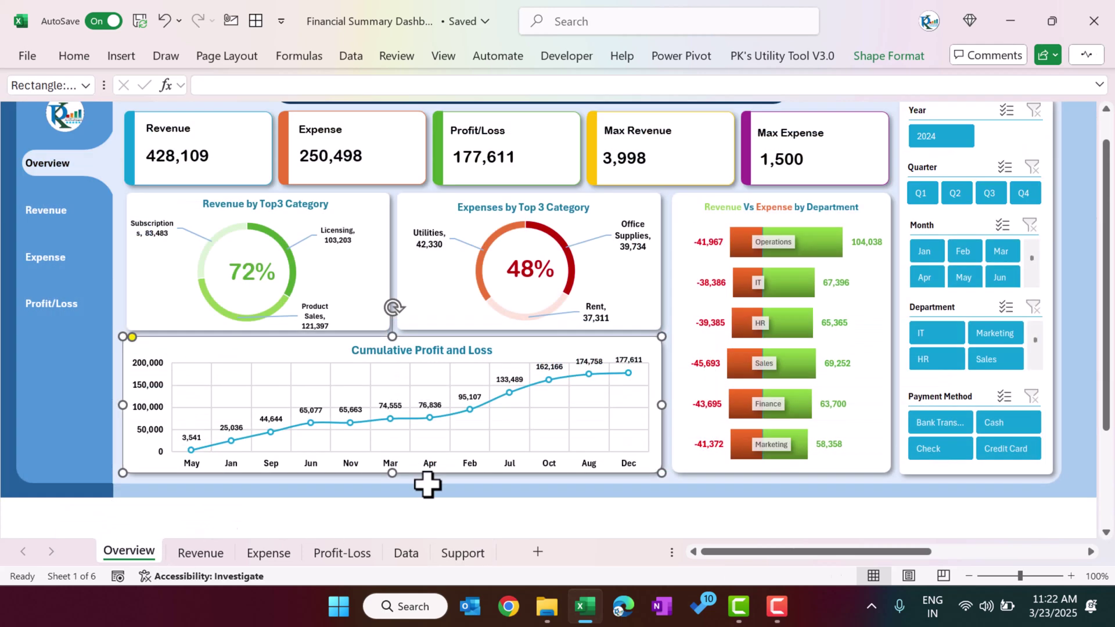
{"action": "left_click", "coordinate": [777, 255]}
{"action": "right_click", "coordinate": [777, 244]}
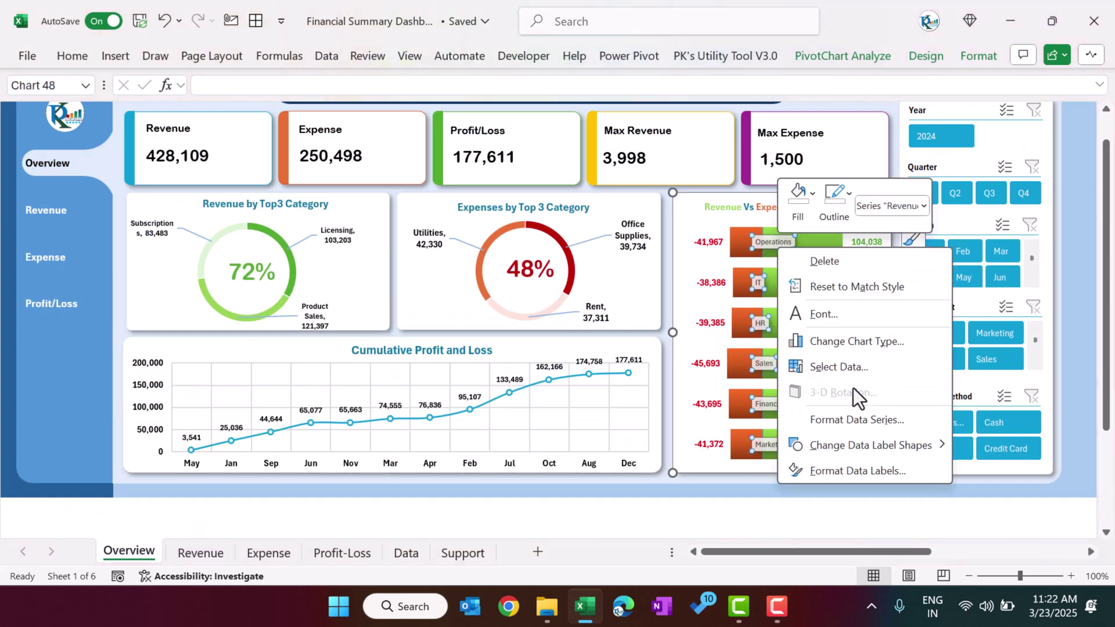
{"action": "left_click", "coordinate": [845, 470]}
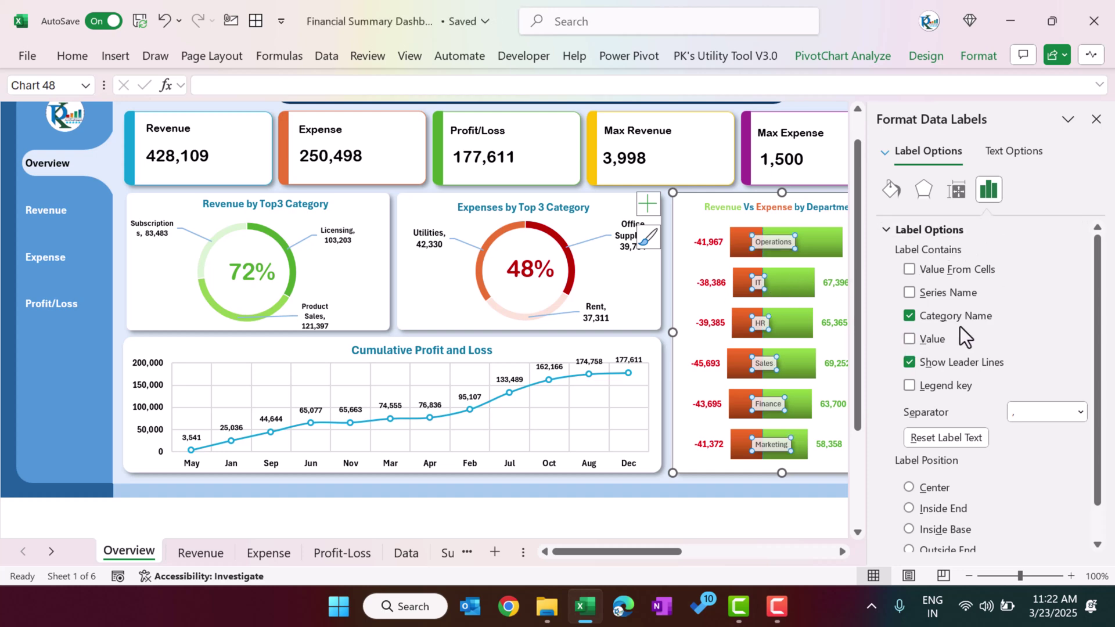
{"action": "left_click", "coordinate": [1096, 119]}
{"action": "left_click", "coordinate": [766, 510]}
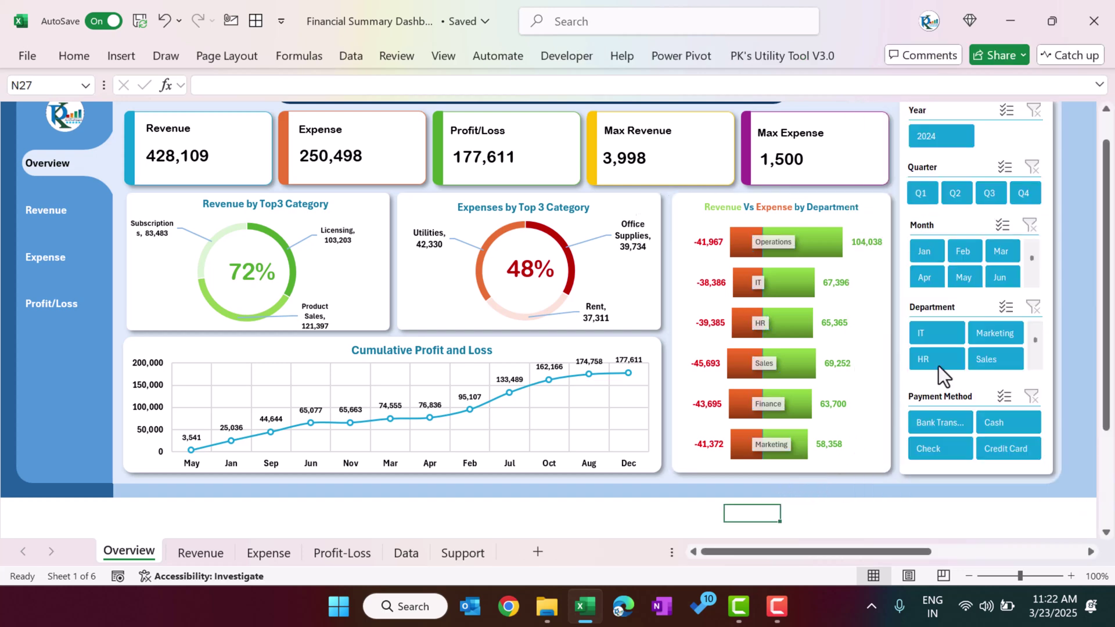
Review the fields offered as slicers for the Month and Cumulative PnL pivot on Support, and return to Overview without inserting any.
{"action": "scroll", "coordinate": [958, 279], "scroll_direction": "up", "scroll_amount": 1}
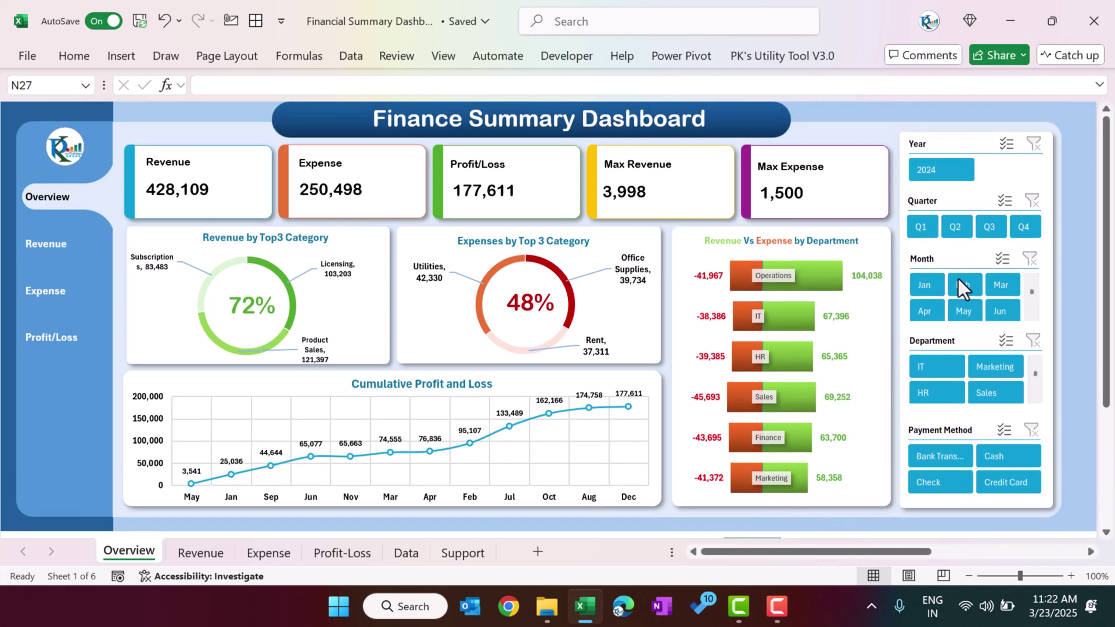
{"action": "left_click", "coordinate": [456, 553]}
{"action": "left_click", "coordinate": [197, 378]}
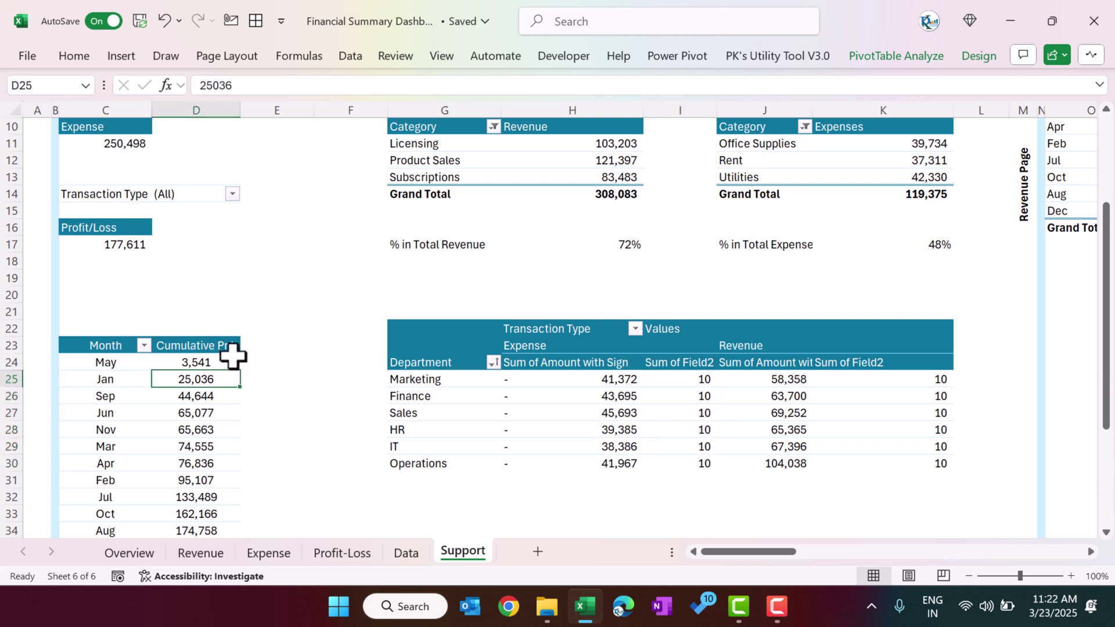
{"action": "left_click", "coordinate": [129, 55]}
{"action": "left_click", "coordinate": [811, 87]}
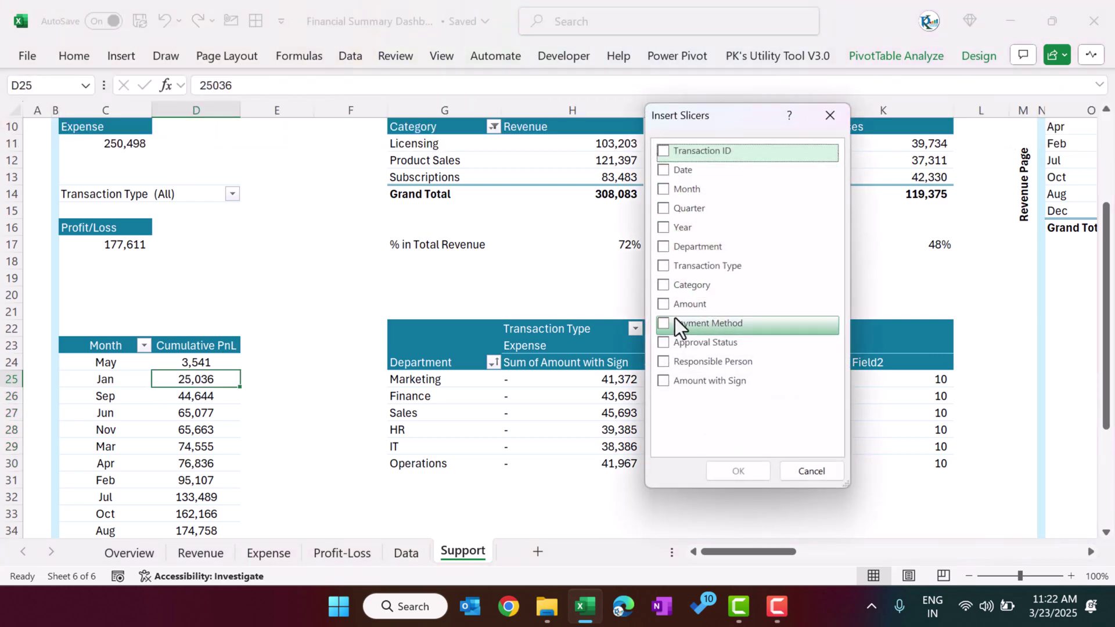
{"action": "left_click", "coordinate": [830, 115]}
{"action": "left_click", "coordinate": [128, 552]}
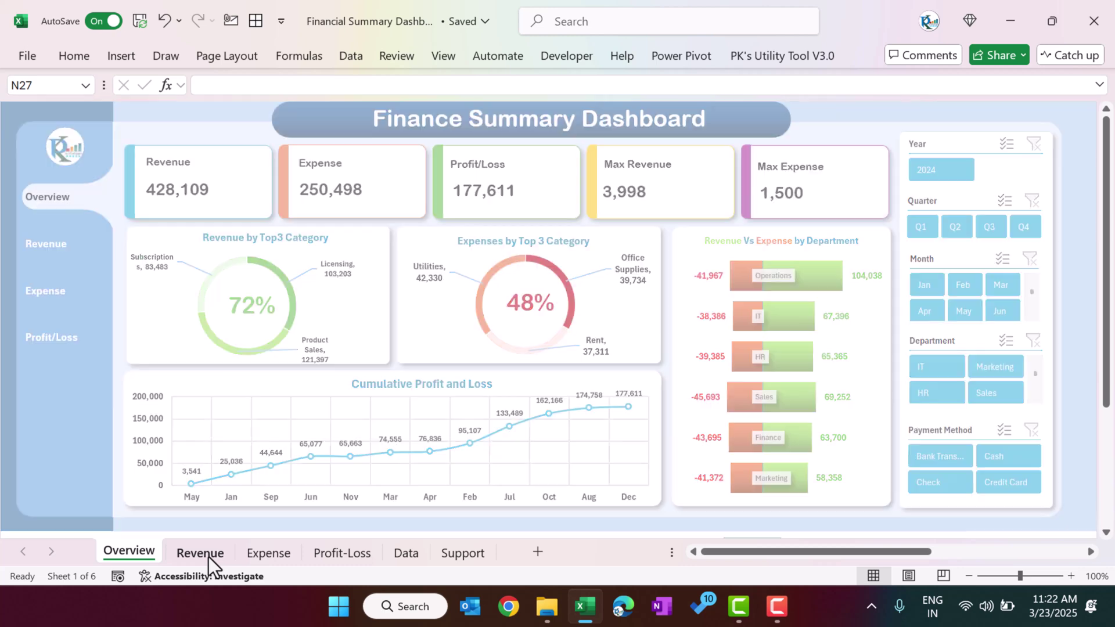
Examine the Revenue sheet's charts and their source pivots by month, category, department and responsible person on the Support sheet.
{"action": "left_click", "coordinate": [200, 552]}
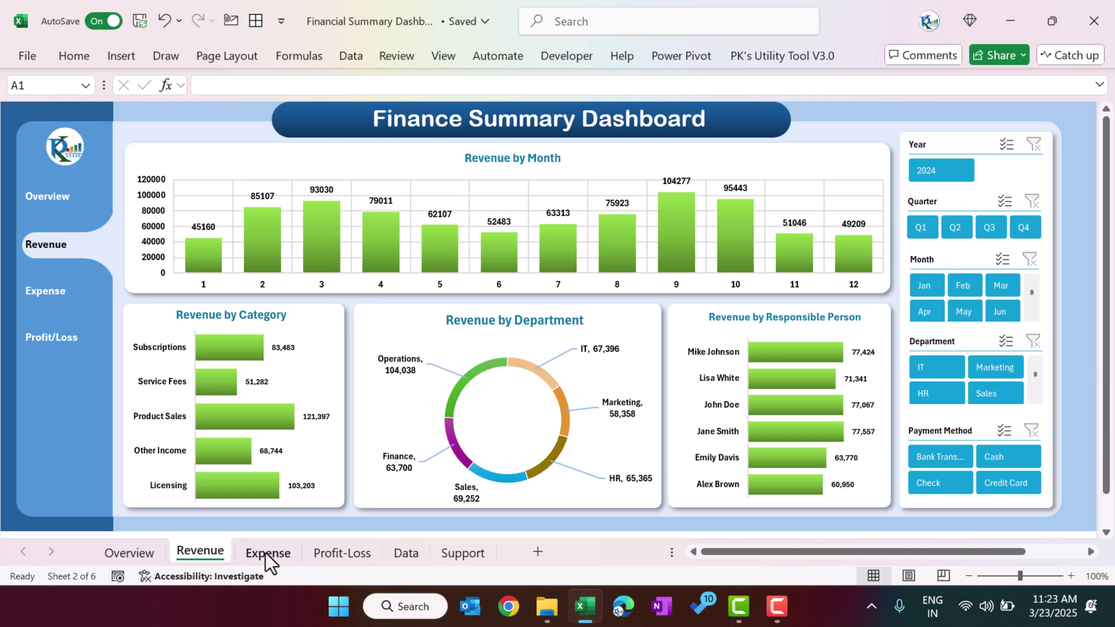
{"action": "left_click", "coordinate": [463, 553]}
{"action": "left_click_drag", "start_coordinate": [771, 562], "coordinate": [824, 551]}
{"action": "scroll", "coordinate": [714, 430], "scroll_direction": "up", "scroll_amount": 3}
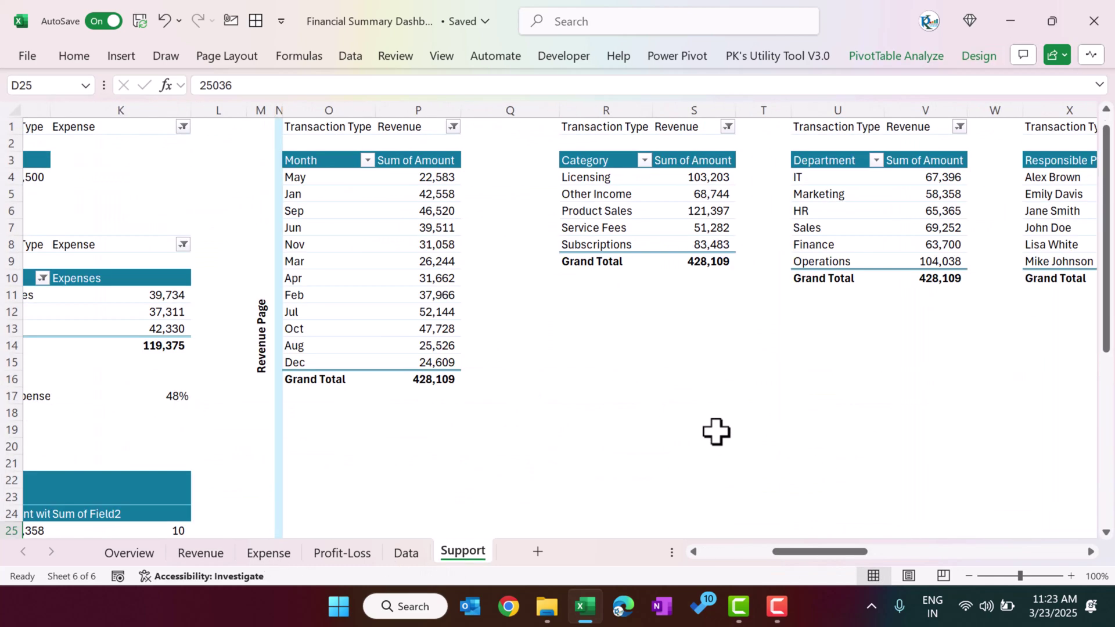
{"action": "left_click_drag", "start_coordinate": [413, 194], "coordinate": [416, 349]}
{"action": "left_click_drag", "start_coordinate": [645, 178], "coordinate": [708, 262]}
{"action": "left_click_drag", "start_coordinate": [933, 185], "coordinate": [947, 261]}
{"action": "left_click_drag", "start_coordinate": [1054, 178], "coordinate": [1070, 239]}
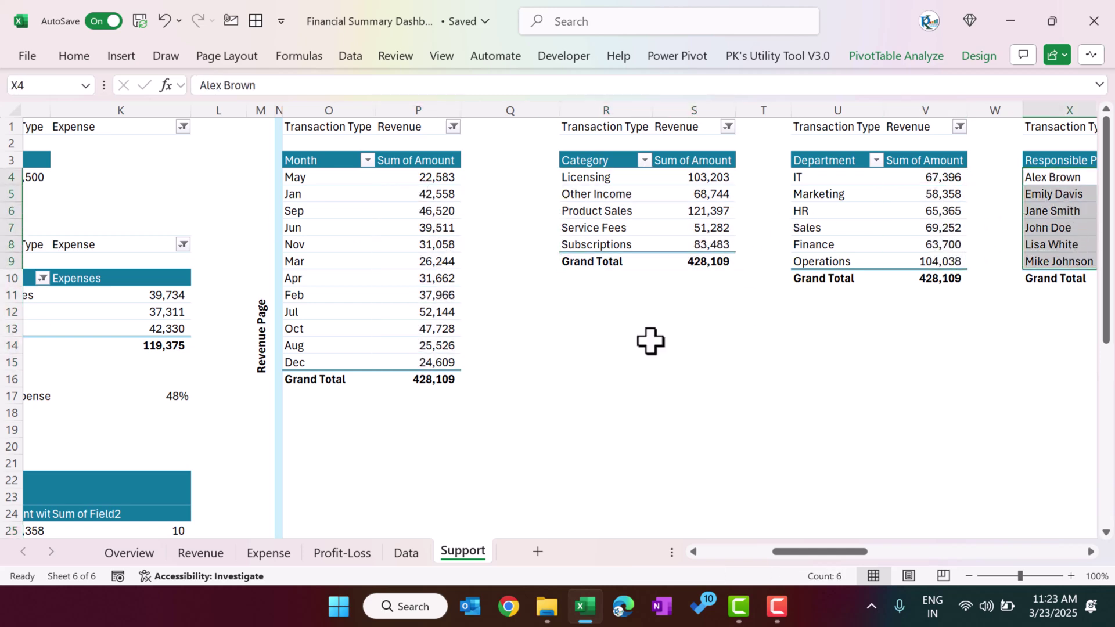
Inspect the Revenue by Category chart's background shape and its data source on the Revenue sheet.
{"action": "left_click", "coordinate": [226, 555]}
{"action": "scroll", "coordinate": [452, 328], "scroll_direction": "down", "scroll_amount": 3}
{"action": "left_click", "coordinate": [468, 492]}
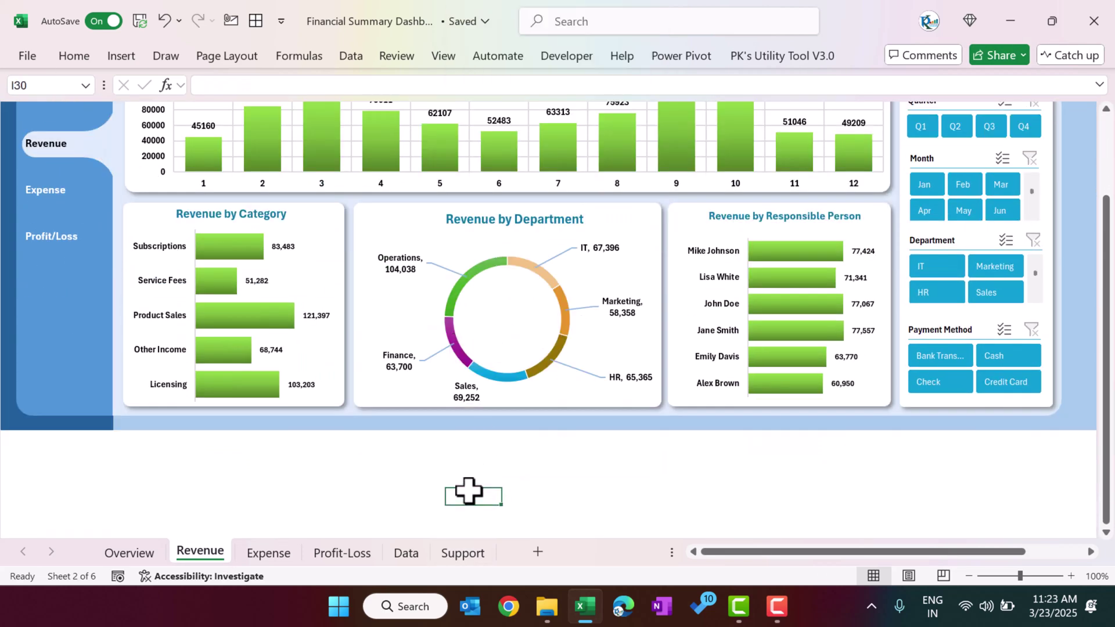
{"action": "scroll", "coordinate": [469, 492], "scroll_direction": "up", "scroll_amount": 3}
{"action": "left_click", "coordinate": [290, 342]}
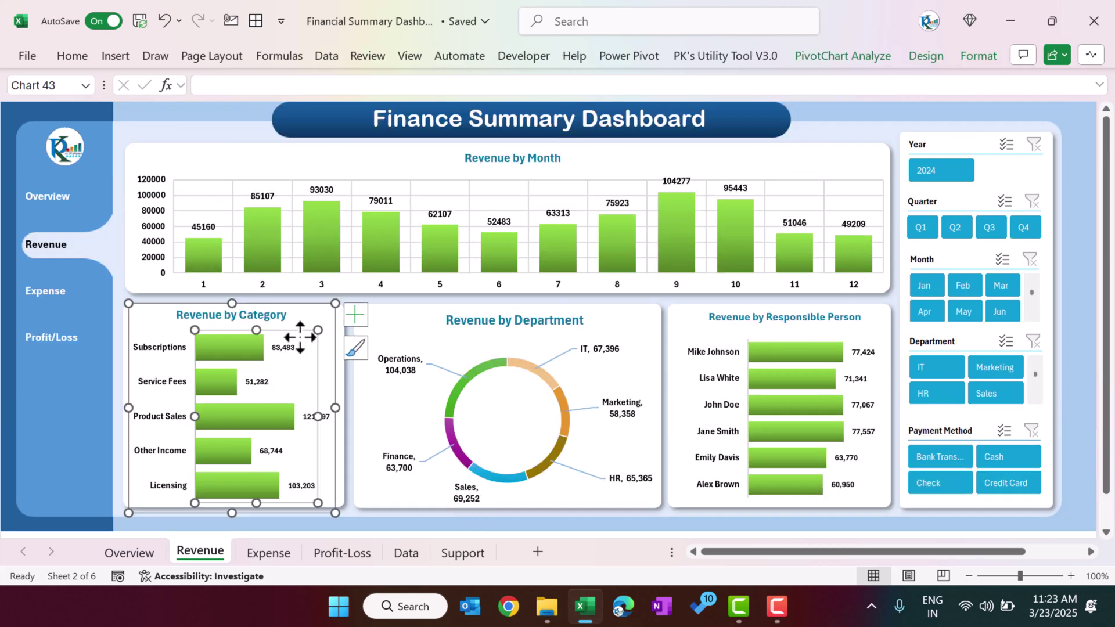
{"action": "right_click", "coordinate": [313, 314]}
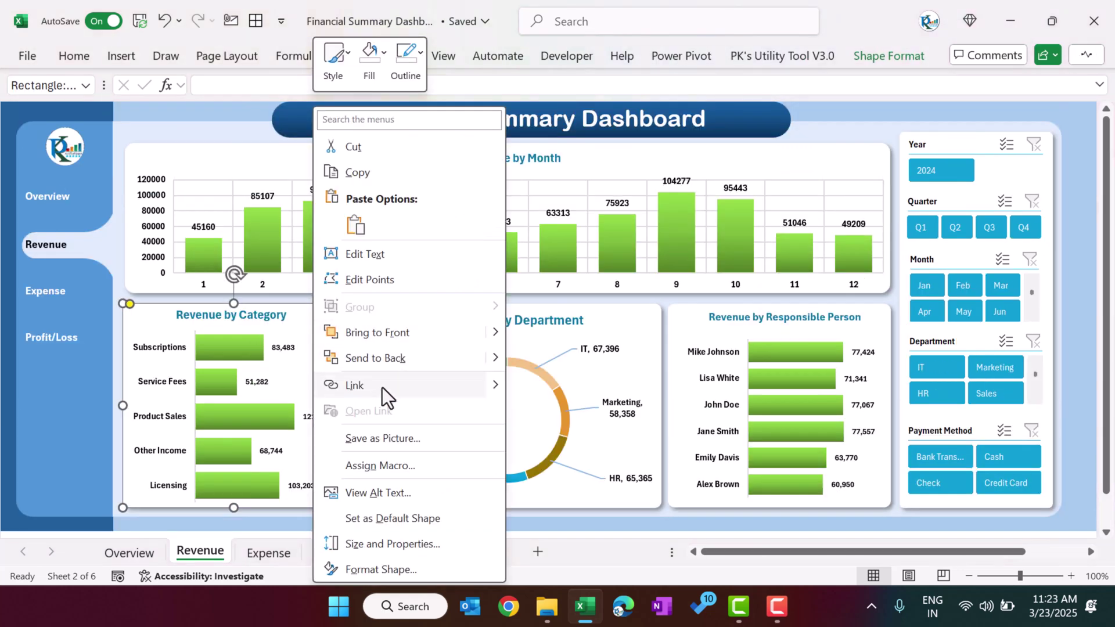
{"action": "left_click", "coordinate": [214, 354]}
{"action": "left_click", "coordinate": [183, 349]}
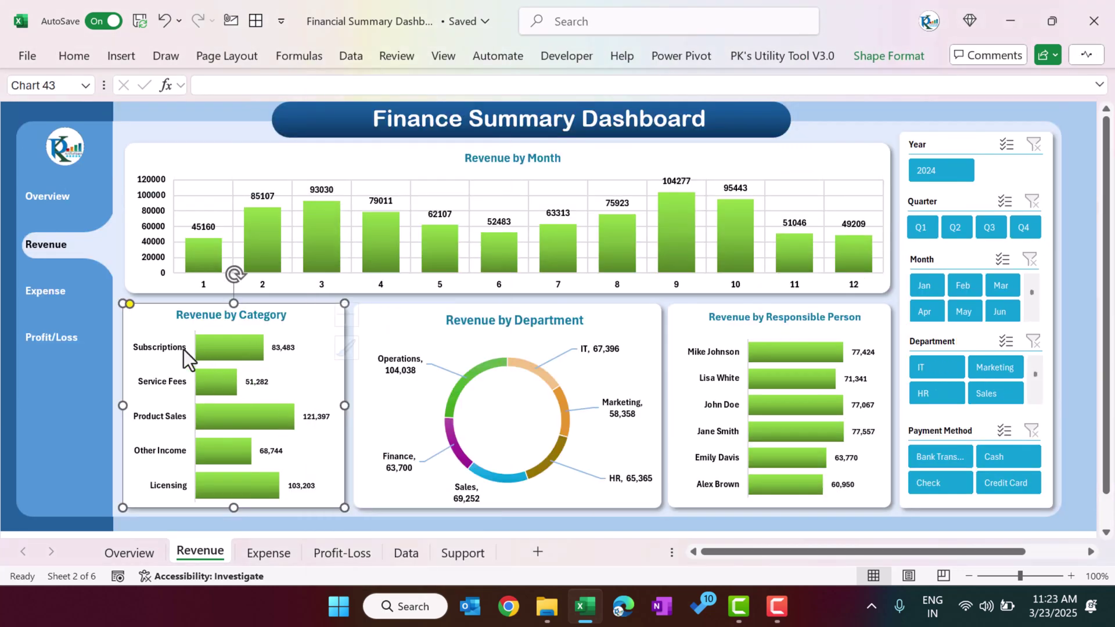
{"action": "right_click", "coordinate": [217, 349]}
{"action": "left_click", "coordinate": [291, 230]}
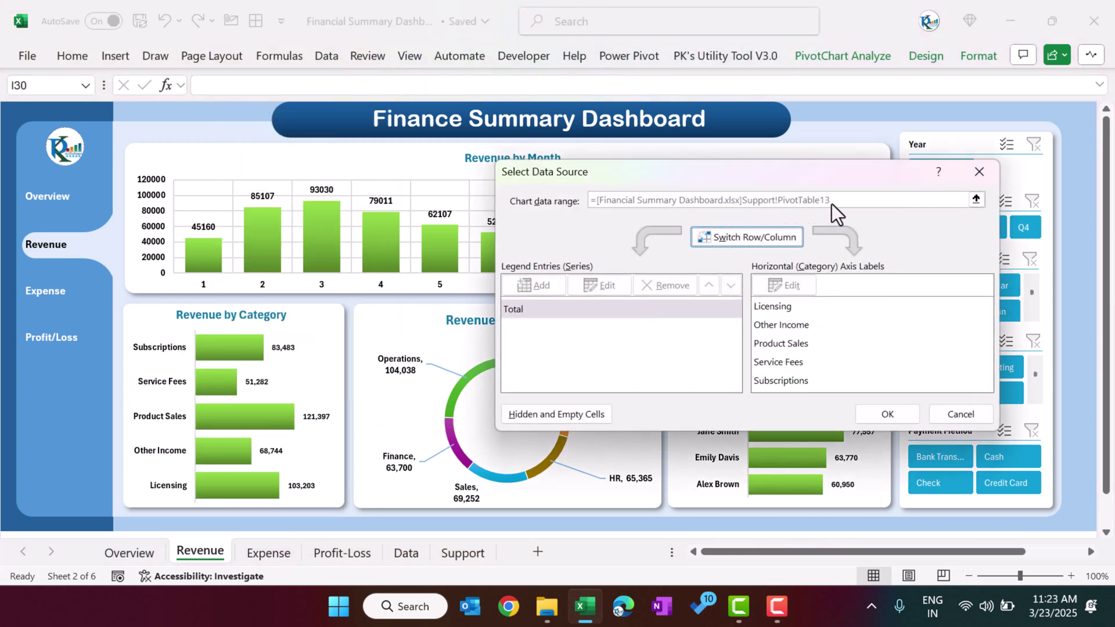
{"action": "left_click", "coordinate": [979, 172]}
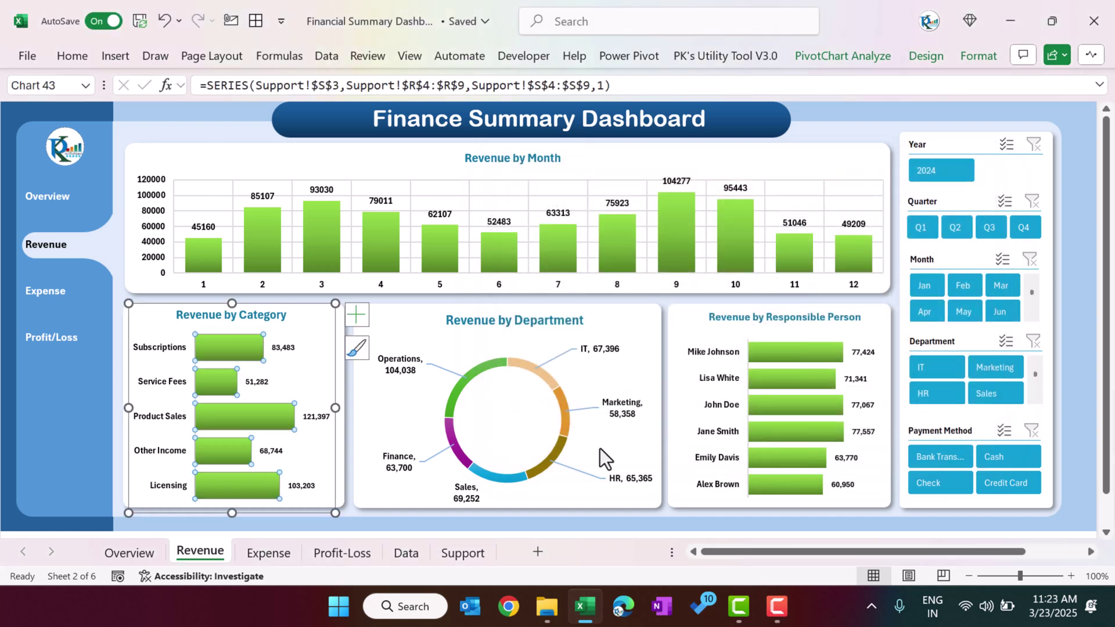
Check the PivotTable name of the Category revenue pivot on the Support sheet.
{"action": "left_click", "coordinate": [473, 556]}
{"action": "left_click", "coordinate": [714, 193]}
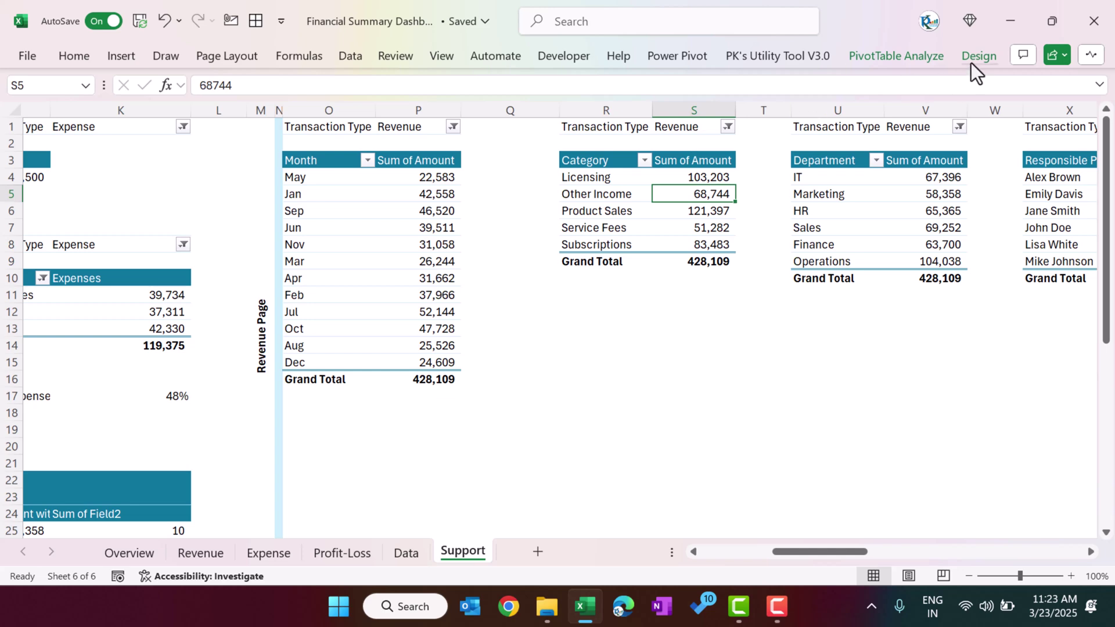
{"action": "left_click", "coordinate": [922, 54]}
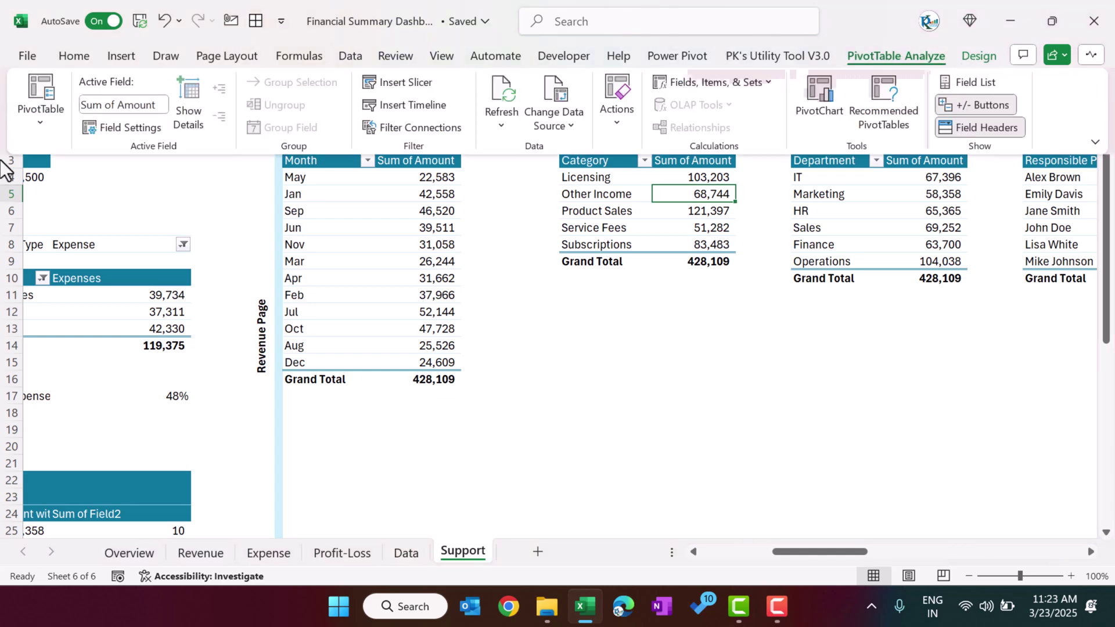
{"action": "left_click", "coordinate": [42, 120]}
{"action": "left_click", "coordinate": [71, 187]}
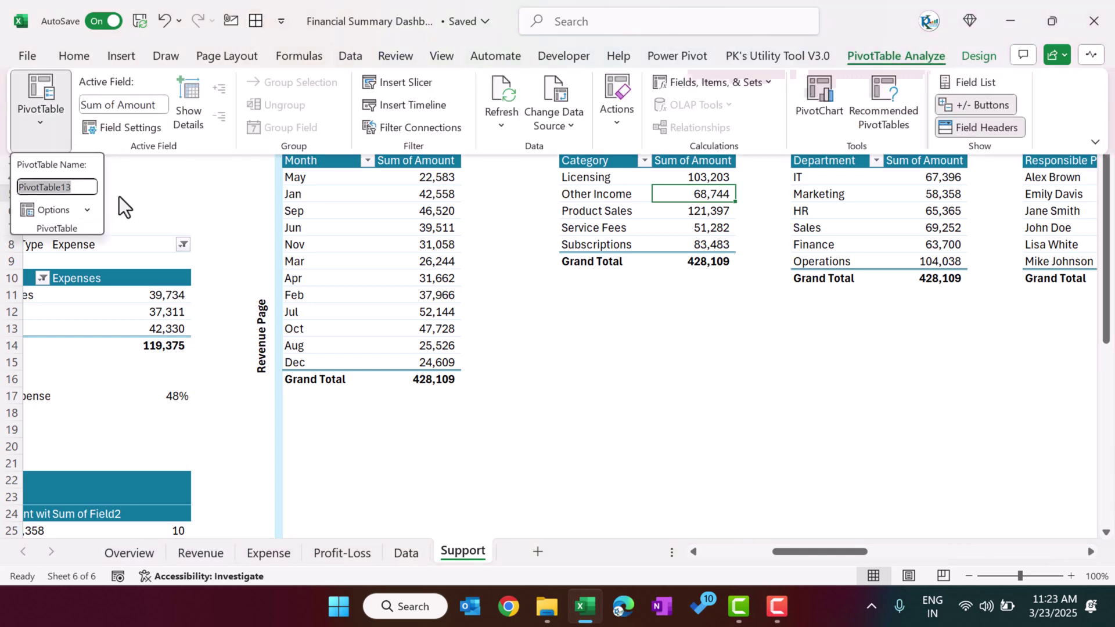
{"action": "left_click", "coordinate": [652, 217]}
{"action": "left_click", "coordinate": [626, 175]}
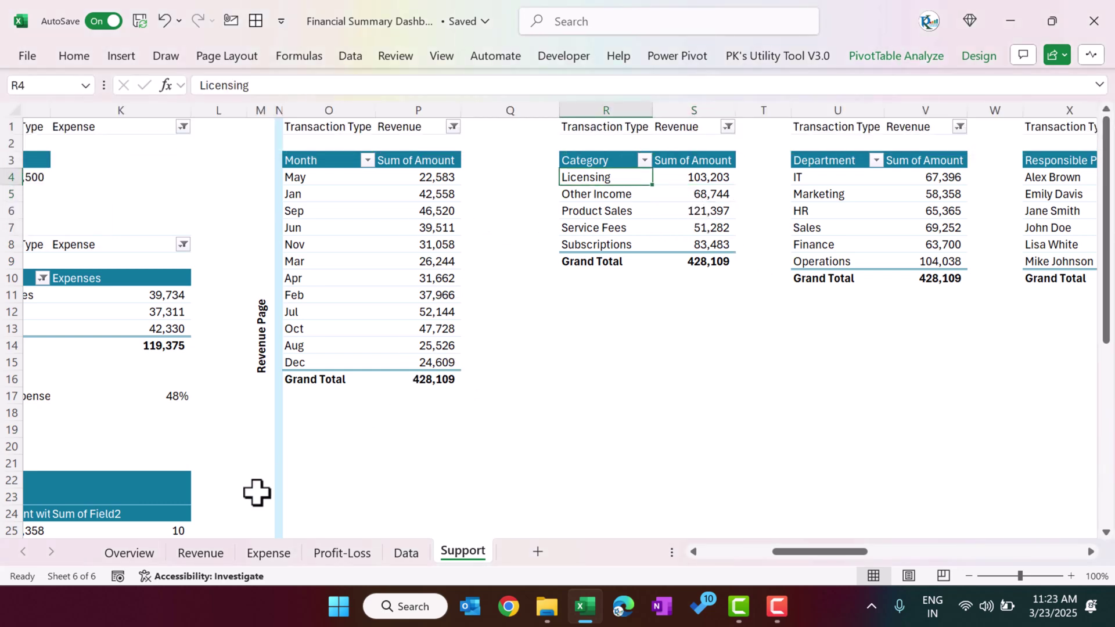
Review the charts on the Overview, Revenue and Expense sheets.
{"action": "left_click", "coordinate": [129, 554]}
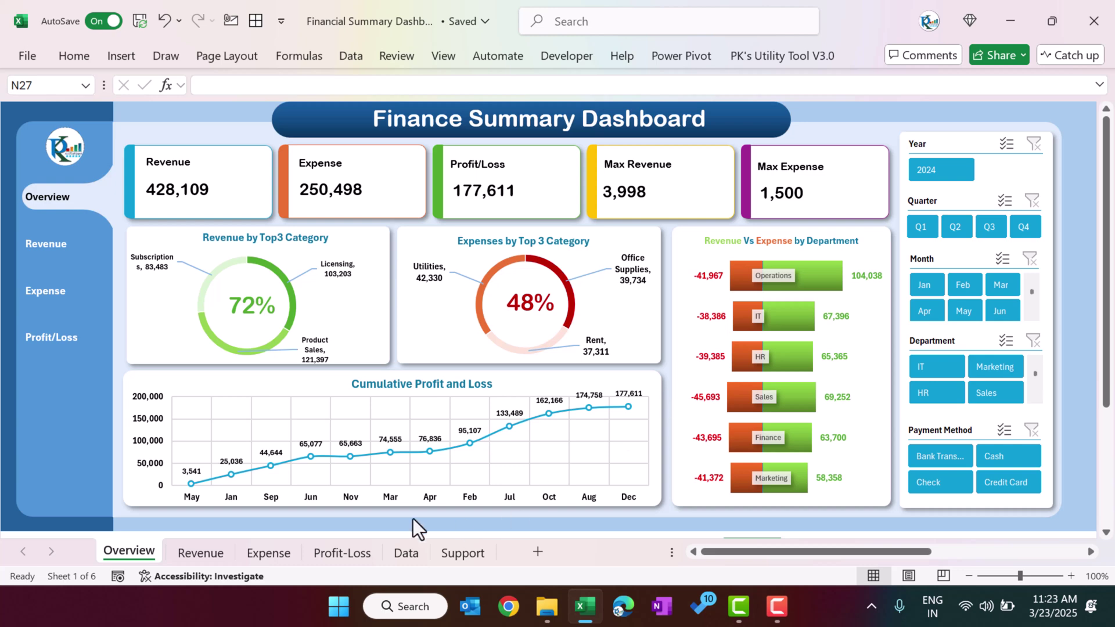
{"action": "left_click", "coordinate": [200, 553]}
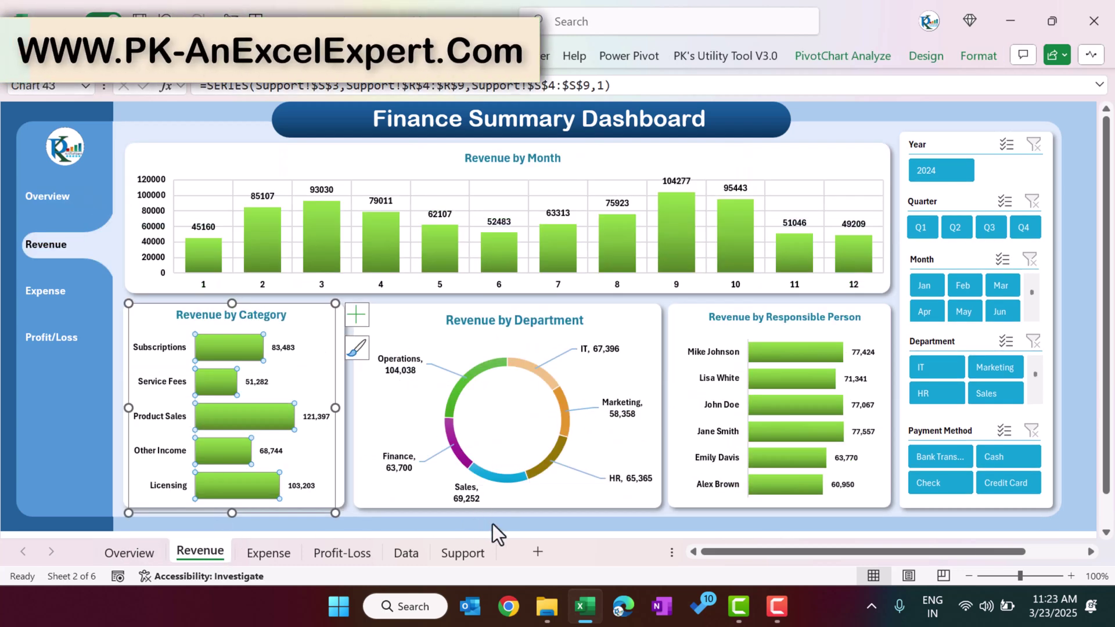
{"action": "scroll", "coordinate": [485, 526], "scroll_direction": "down", "scroll_amount": 1}
{"action": "left_click", "coordinate": [473, 513]}
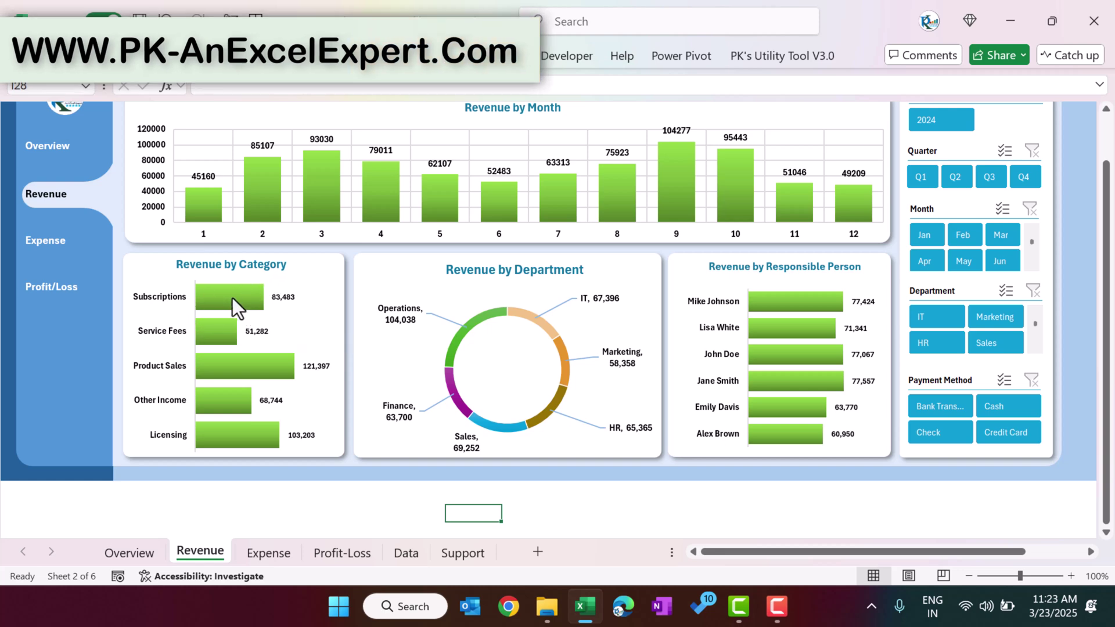
{"action": "scroll", "coordinate": [587, 431], "scroll_direction": "up", "scroll_amount": 1}
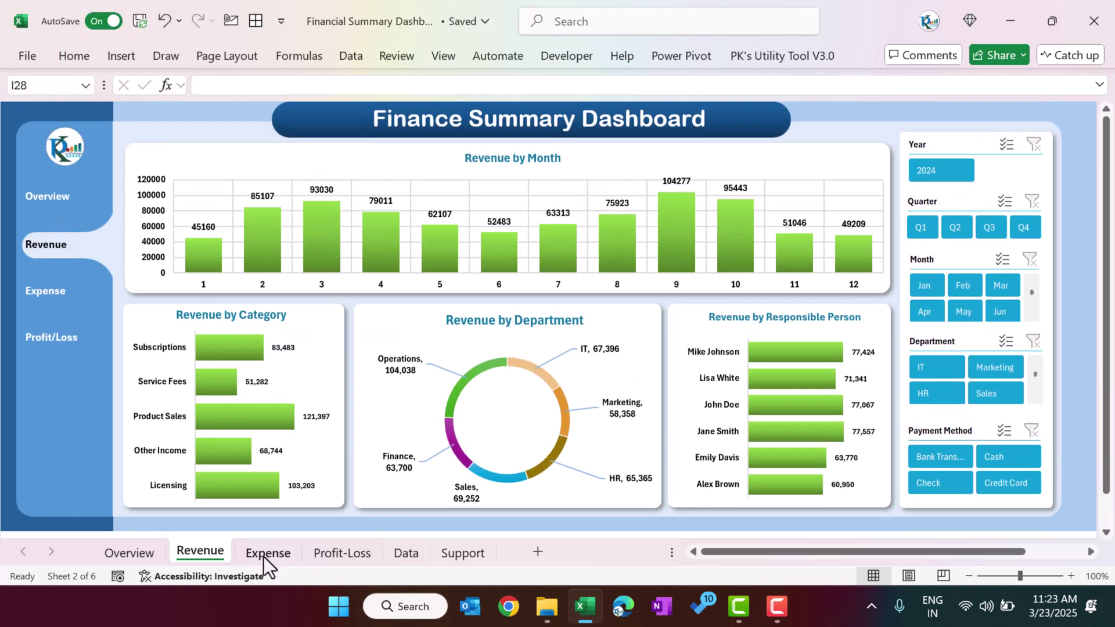
{"action": "left_click", "coordinate": [263, 553]}
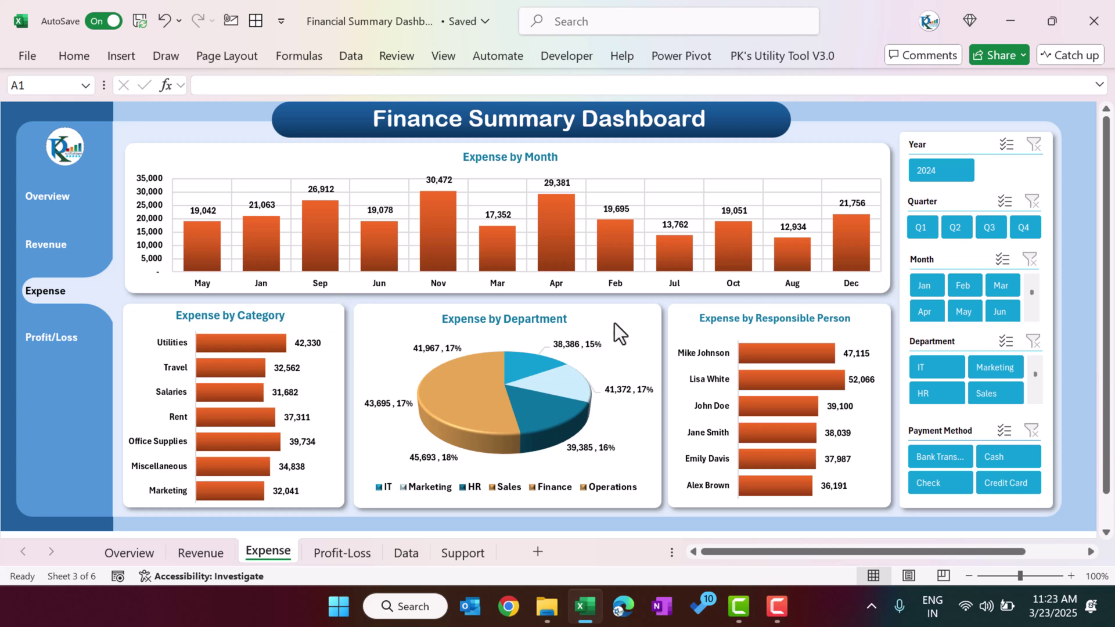
Examine the Profit-Loss sheet's charts and the Expense, Revenue and Field2 columns of the monthly pivot on the Support sheet.
{"action": "left_click", "coordinate": [352, 553]}
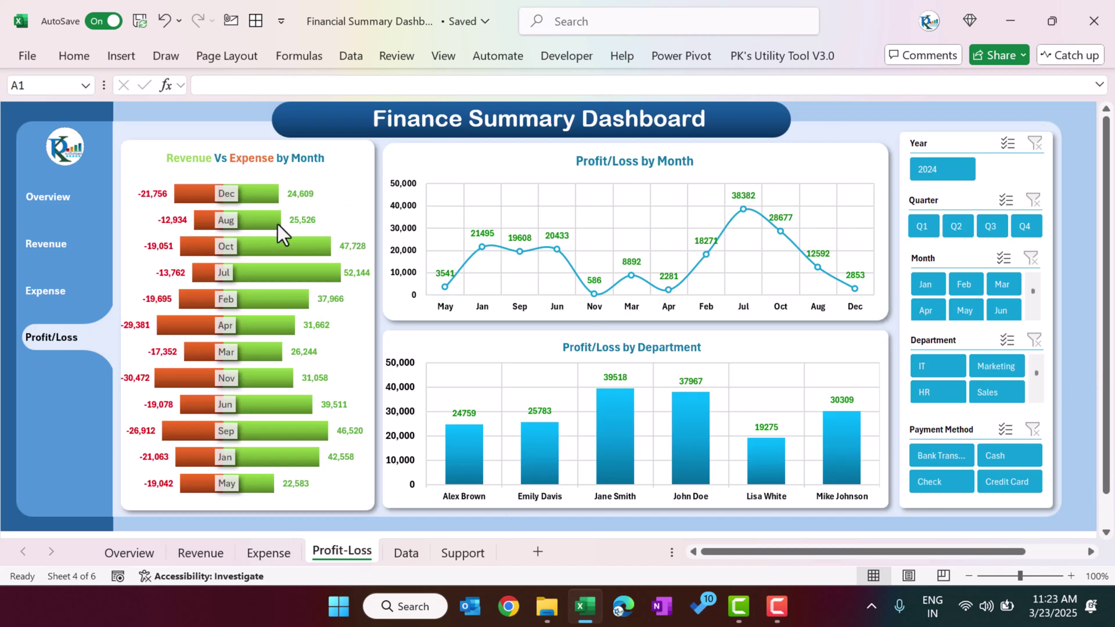
{"action": "left_click", "coordinate": [464, 552]}
{"action": "left_click_drag", "start_coordinate": [842, 559], "coordinate": [1013, 559]}
{"action": "left_click_drag", "start_coordinate": [311, 210], "coordinate": [315, 398]}
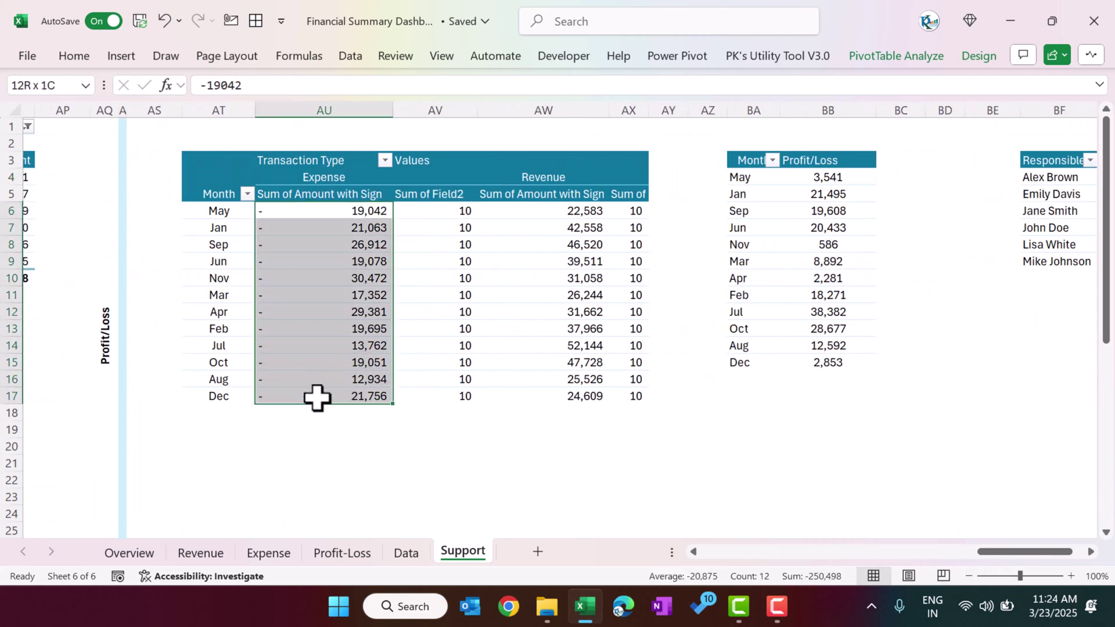
{"action": "left_click_drag", "start_coordinate": [609, 215], "coordinate": [589, 398]}
{"action": "left_click_drag", "start_coordinate": [459, 211], "coordinate": [450, 381]}
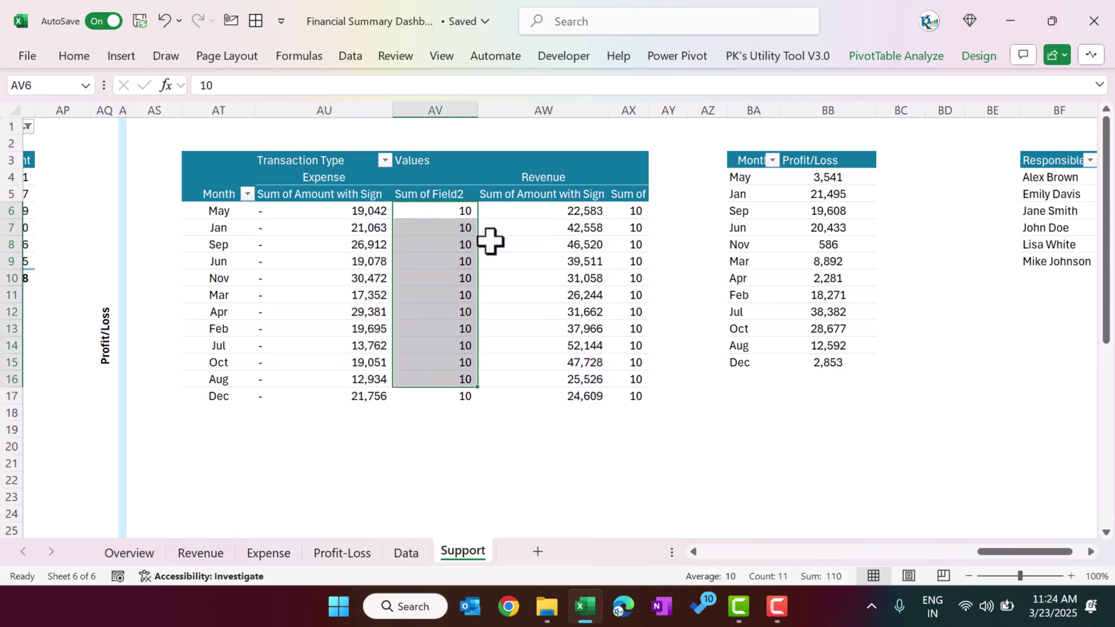
Revisit the Data, Profit-Loss and Support sheets and finish on the Overview sheet.
{"action": "left_click", "coordinate": [405, 556]}
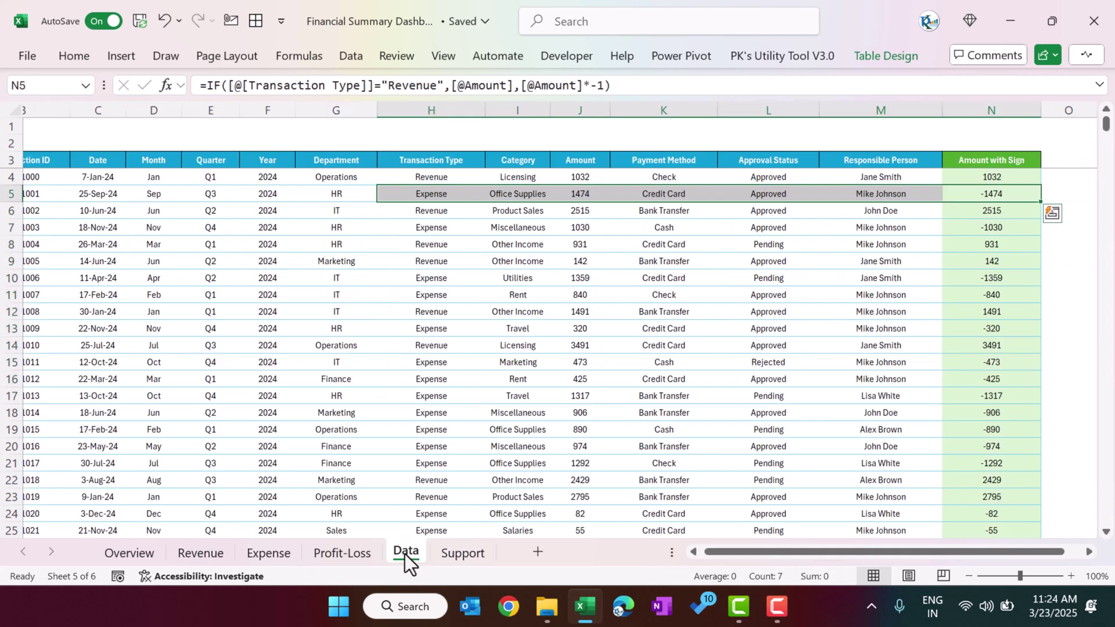
{"action": "left_click", "coordinate": [339, 552]}
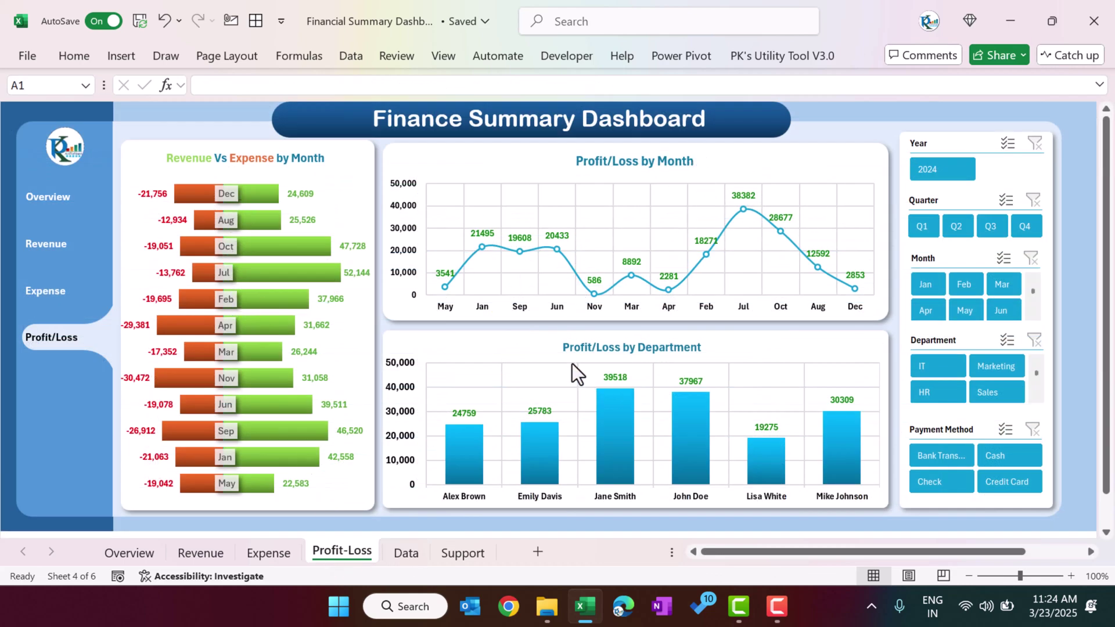
{"action": "left_click", "coordinate": [461, 552]}
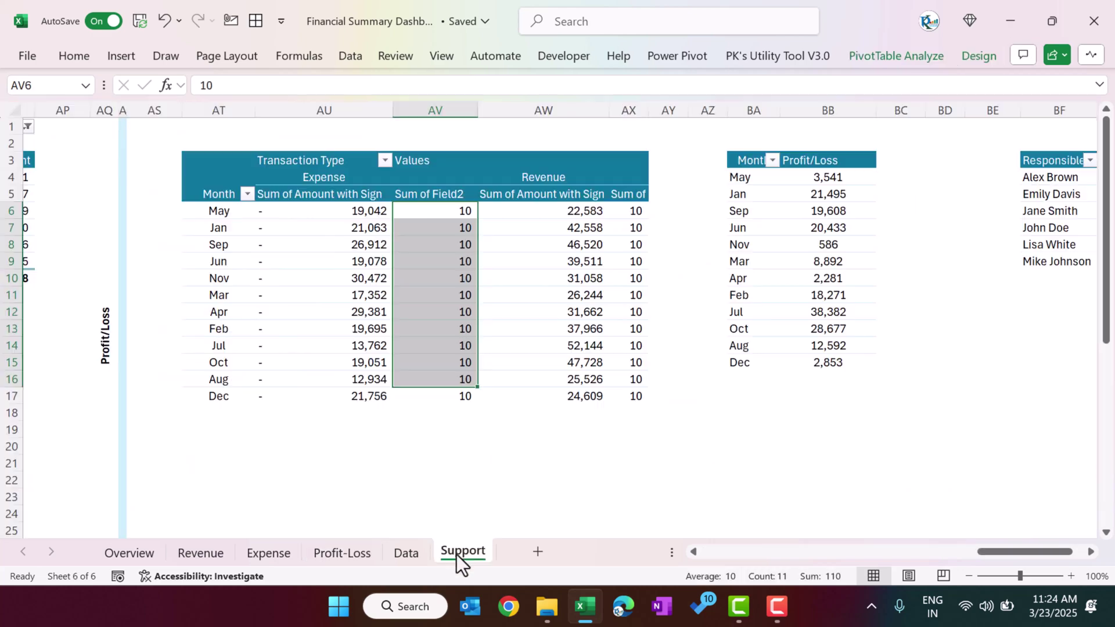
{"action": "left_click", "coordinate": [405, 553]}
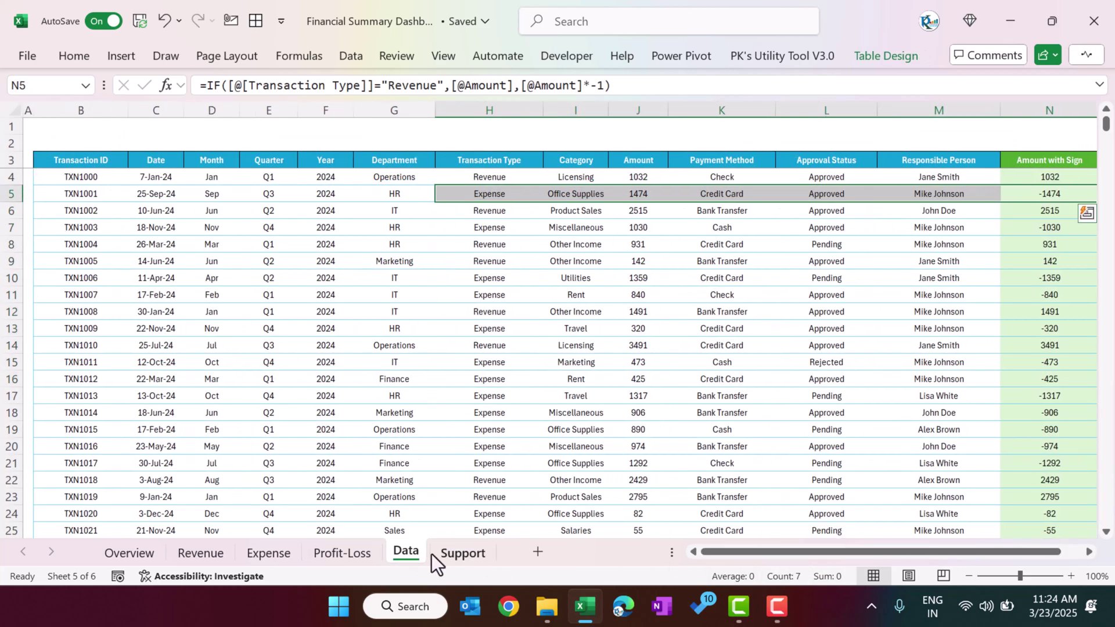
{"action": "left_click", "coordinate": [145, 555]}
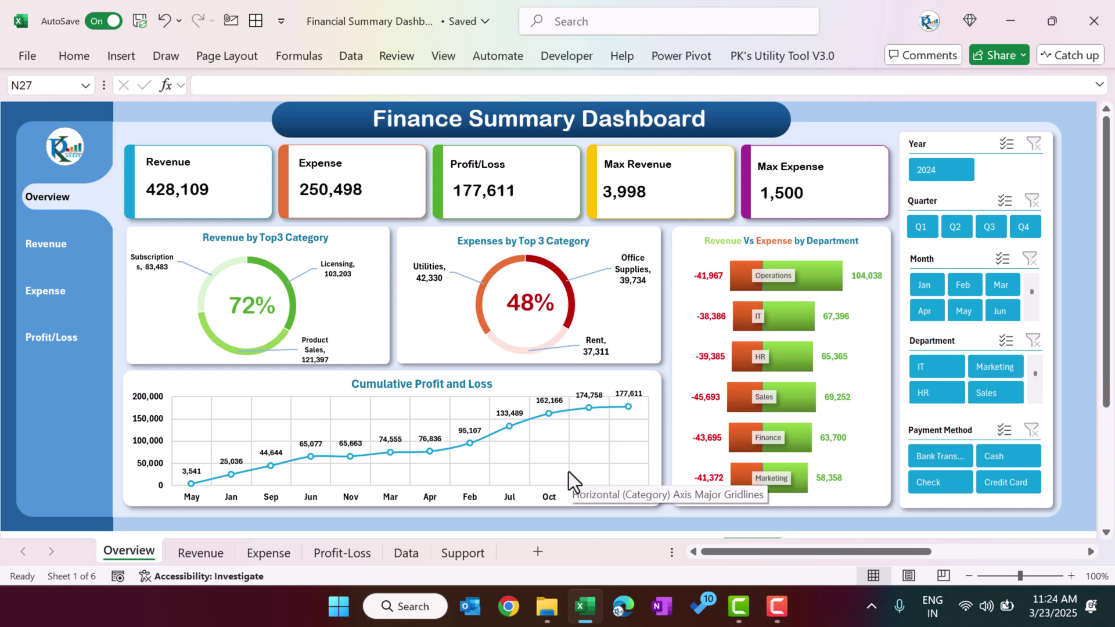
{"action": "key", "text": "F10"}
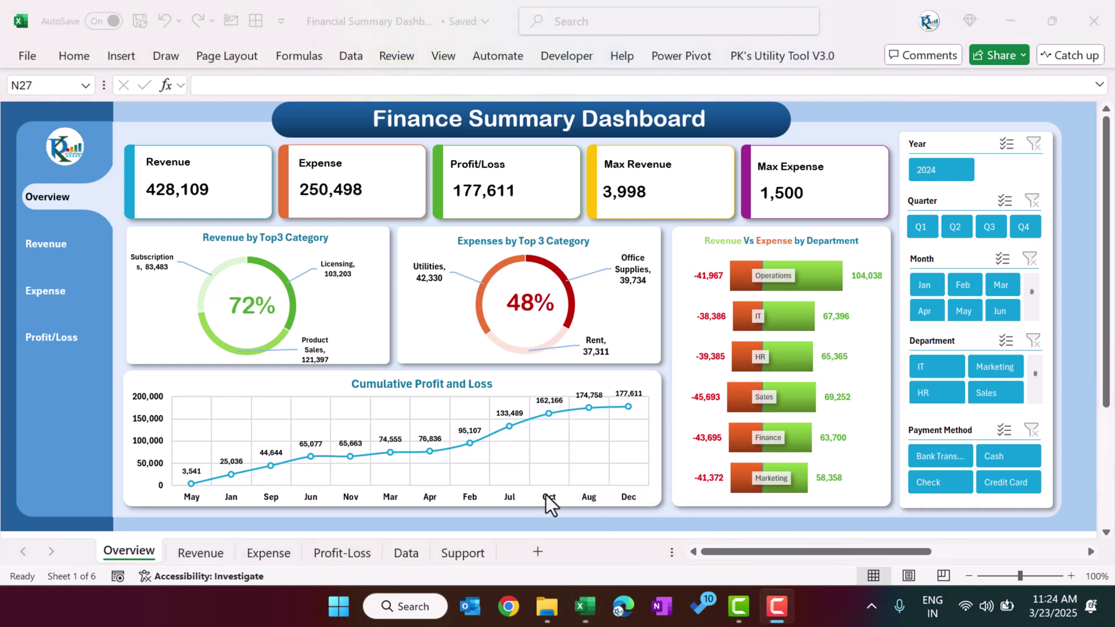